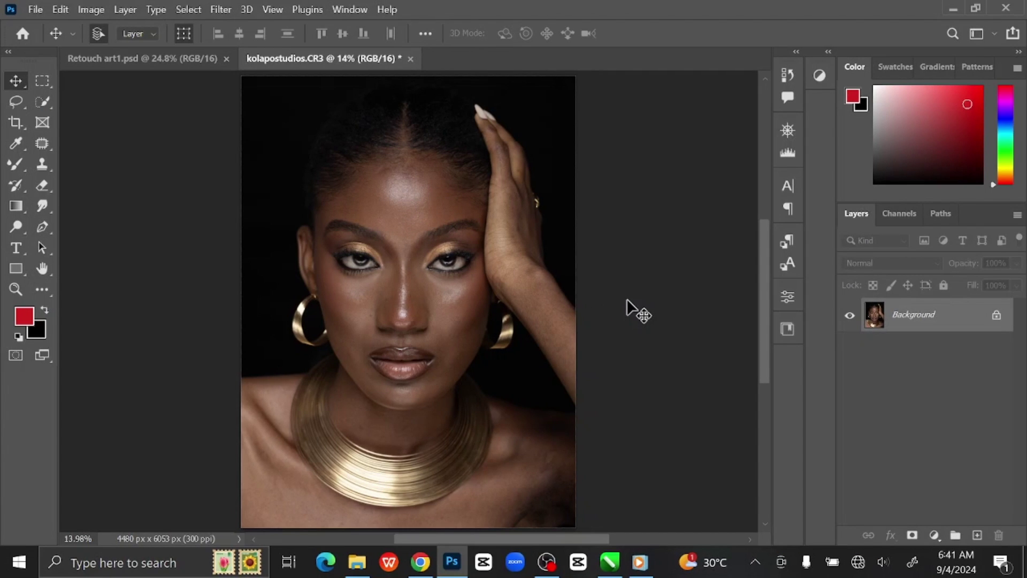
Duplicate the Background layer and rename the copy Blemish
key(ctrl+j)
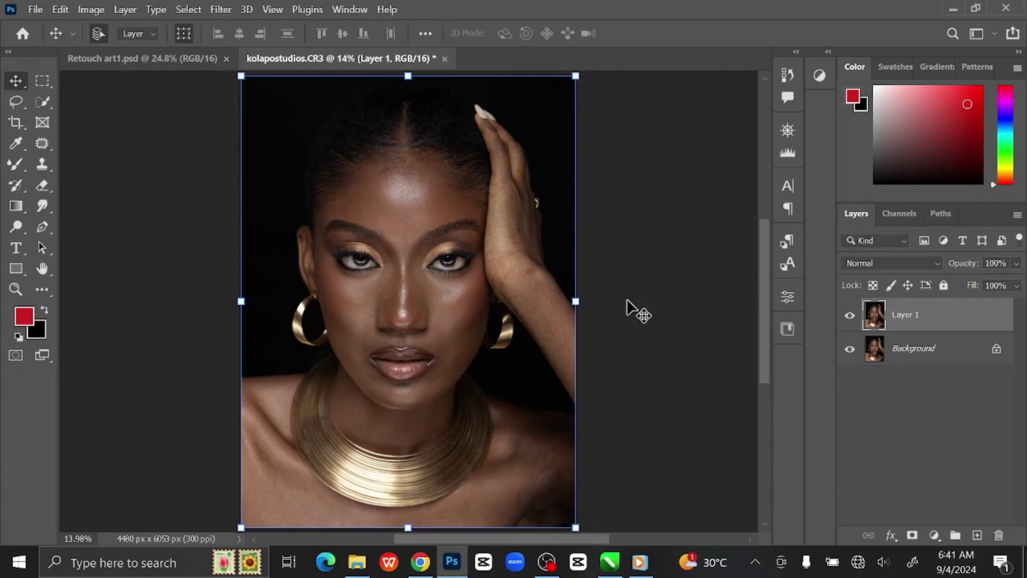
double_click(908, 317)
text(Blemish)
key(Return)
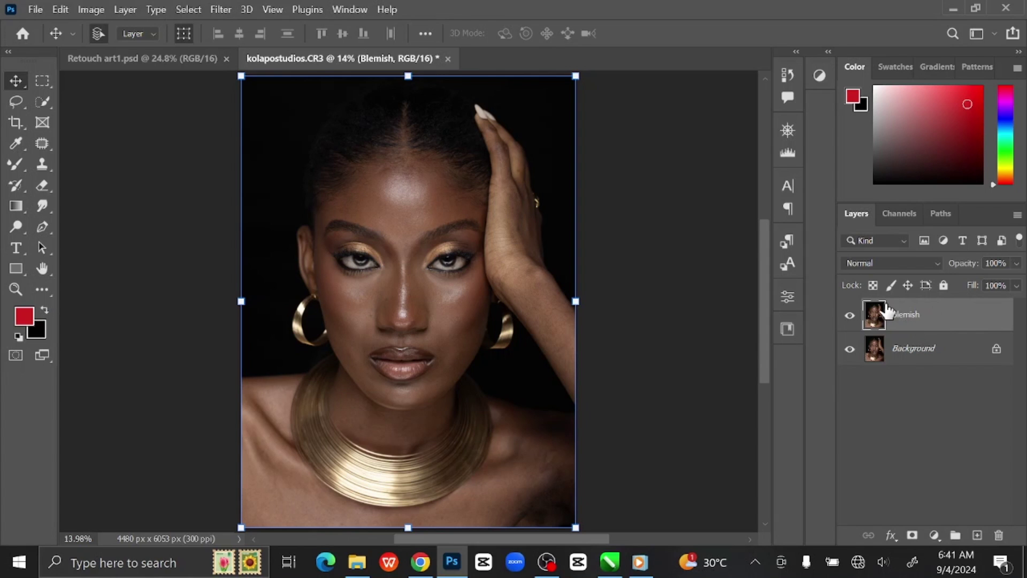
Remove the blemishes on the forehead and between the brows with the Spot Healing Brush at size 50
click(42, 143)
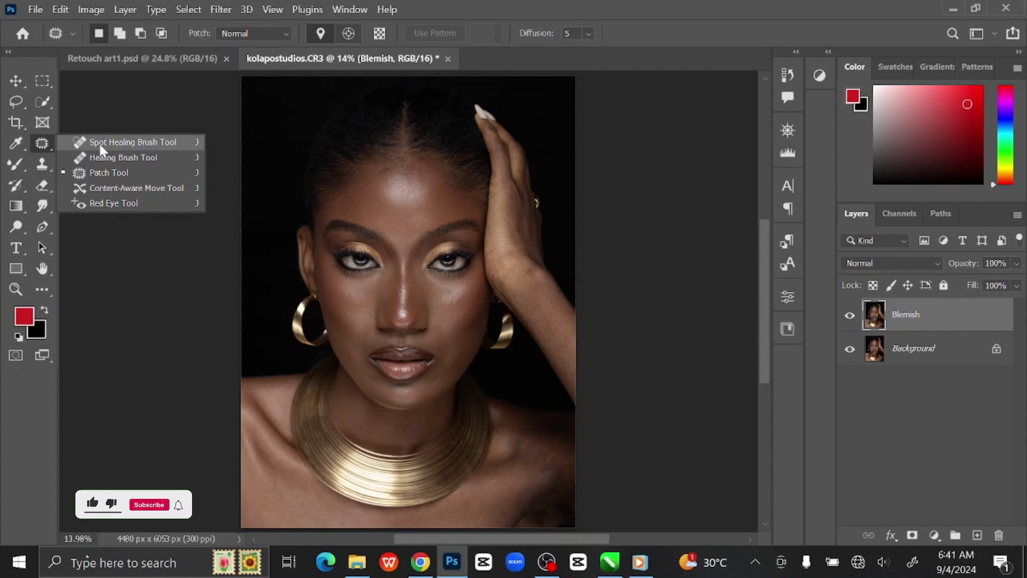
click(107, 142)
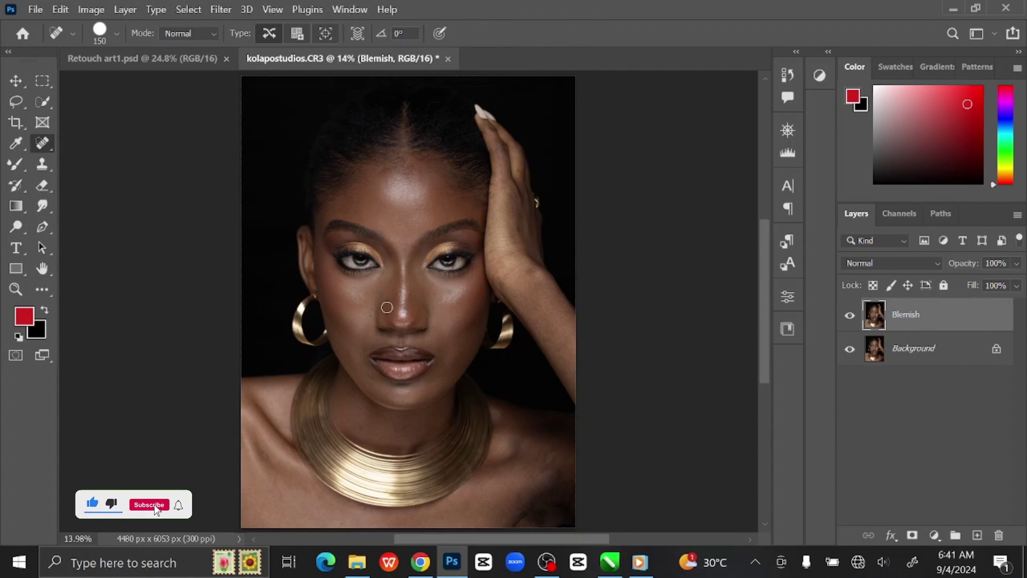
scroll(386, 307, up, 4)
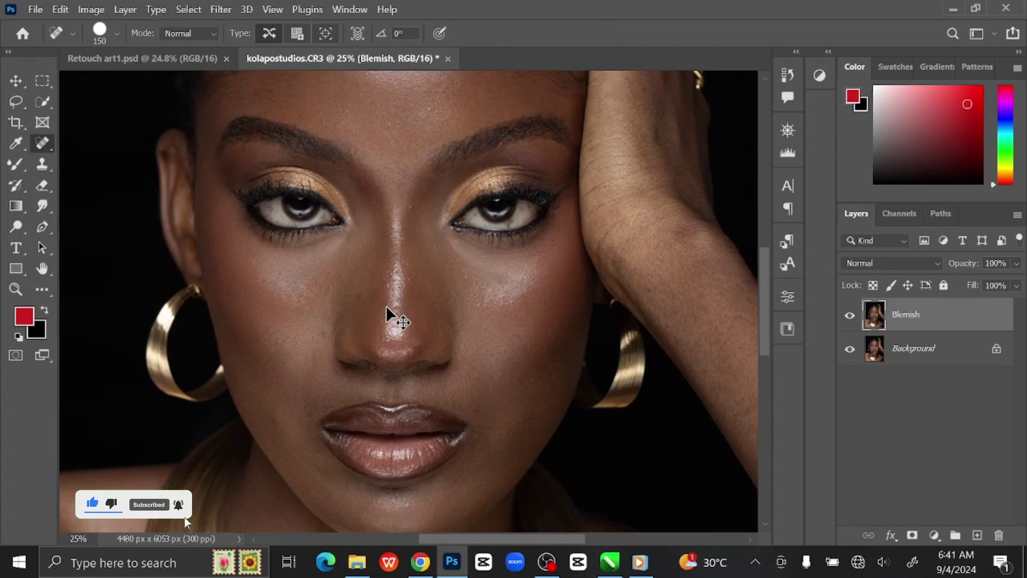
scroll(458, 271, up, 2)
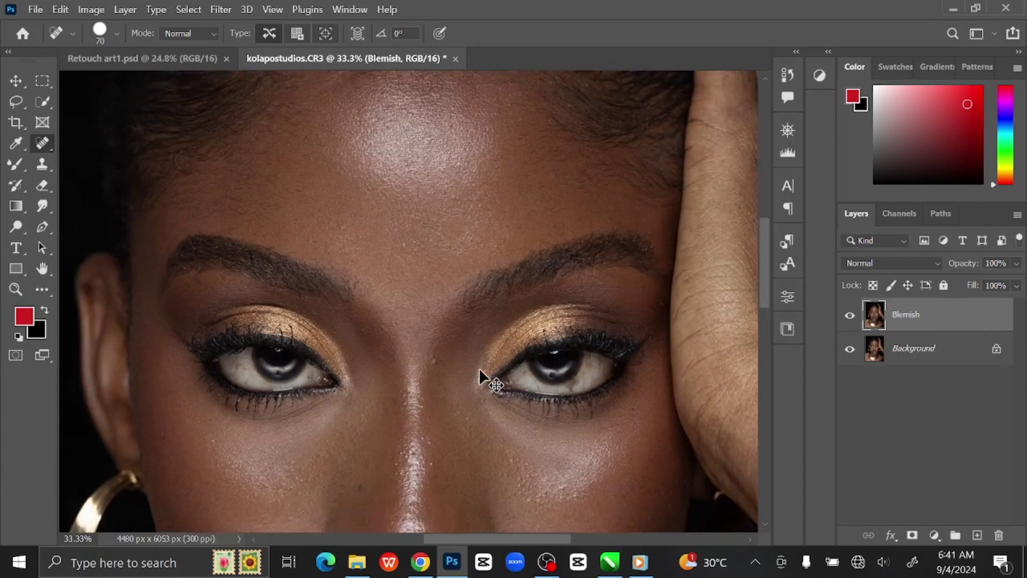
scroll(480, 369, up, 1)
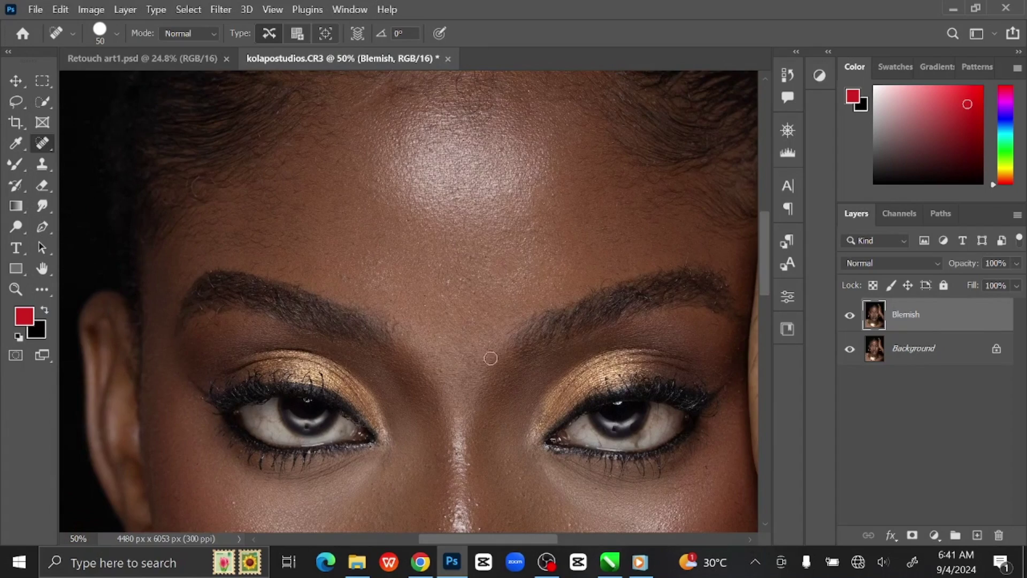
drag(489, 360, 408, 442)
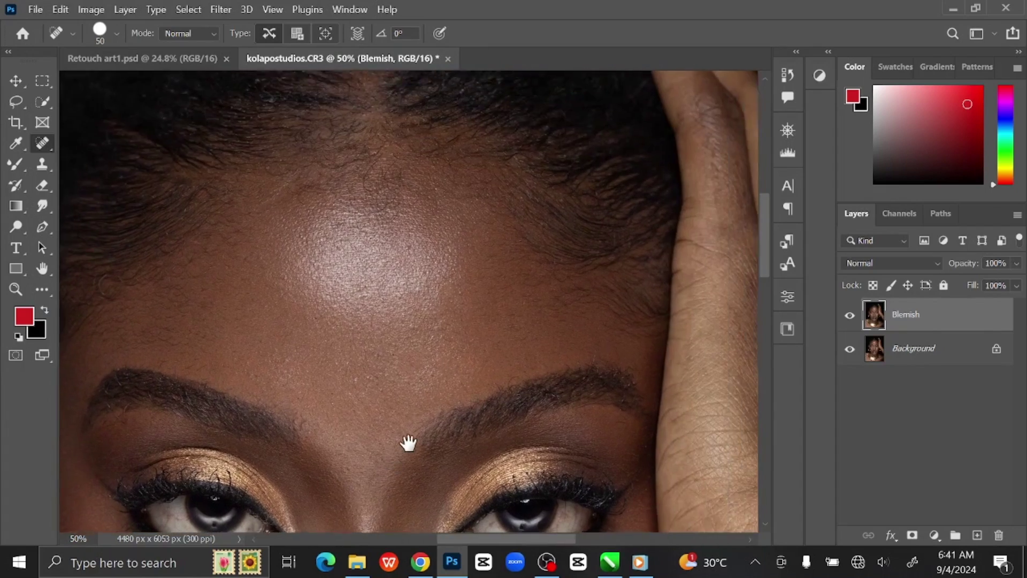
drag(512, 371, 433, 339)
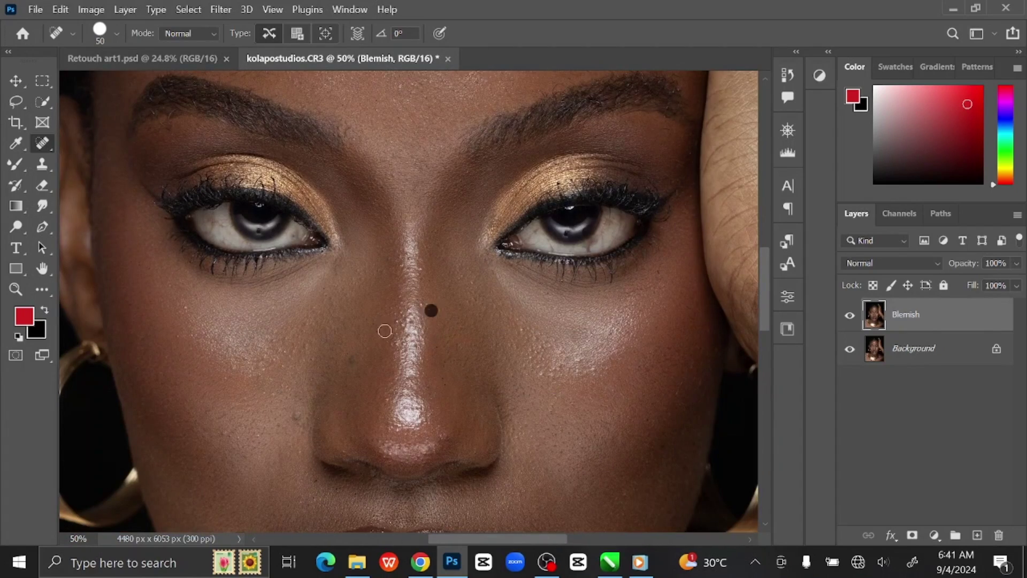
Heal the spots on the nose, cheeks and chin with the size 50 Spot Healing Brush
drag(389, 380, 395, 296)
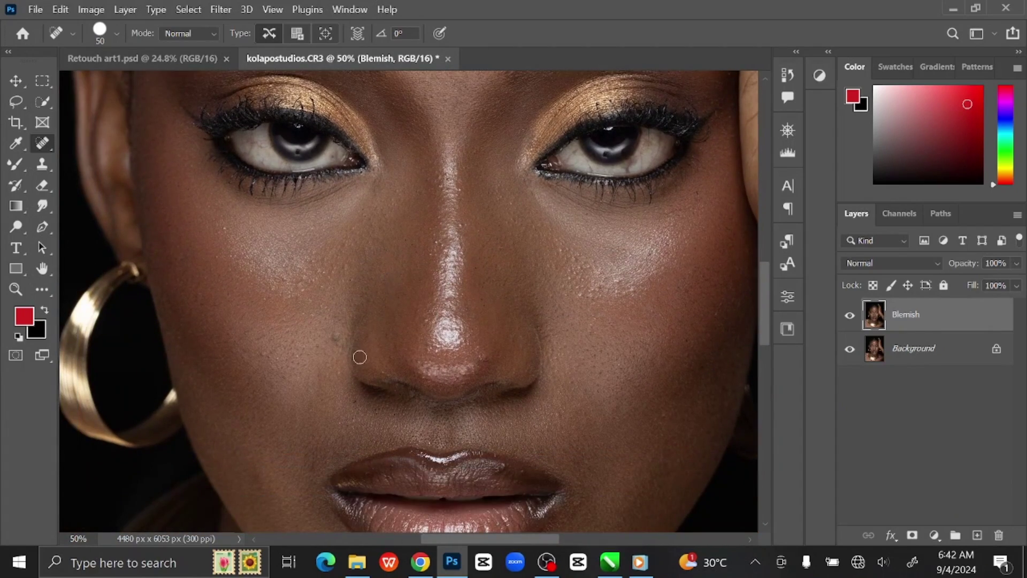
drag(334, 336, 619, 199)
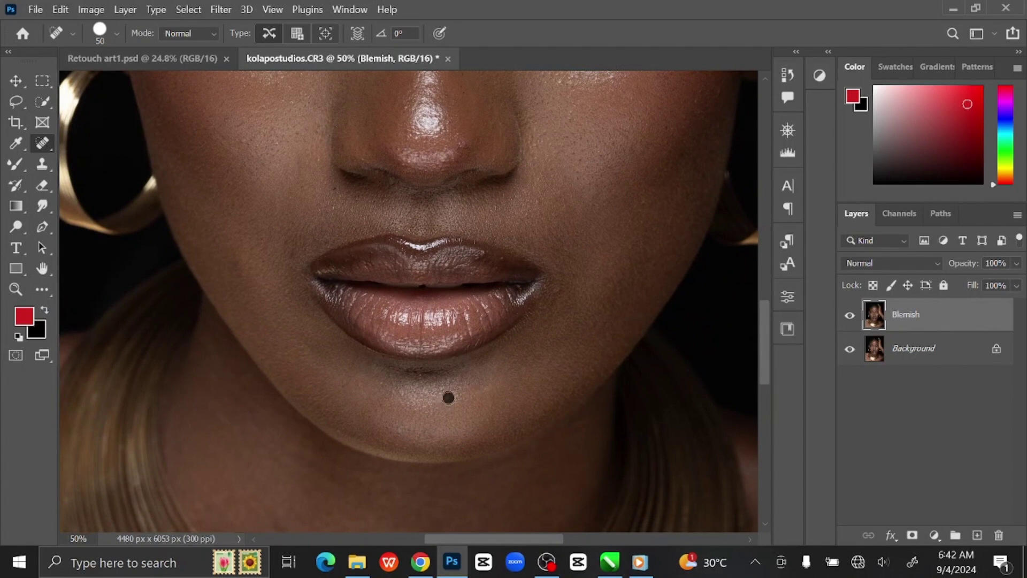
drag(361, 235, 486, 369)
drag(361, 399, 447, 385)
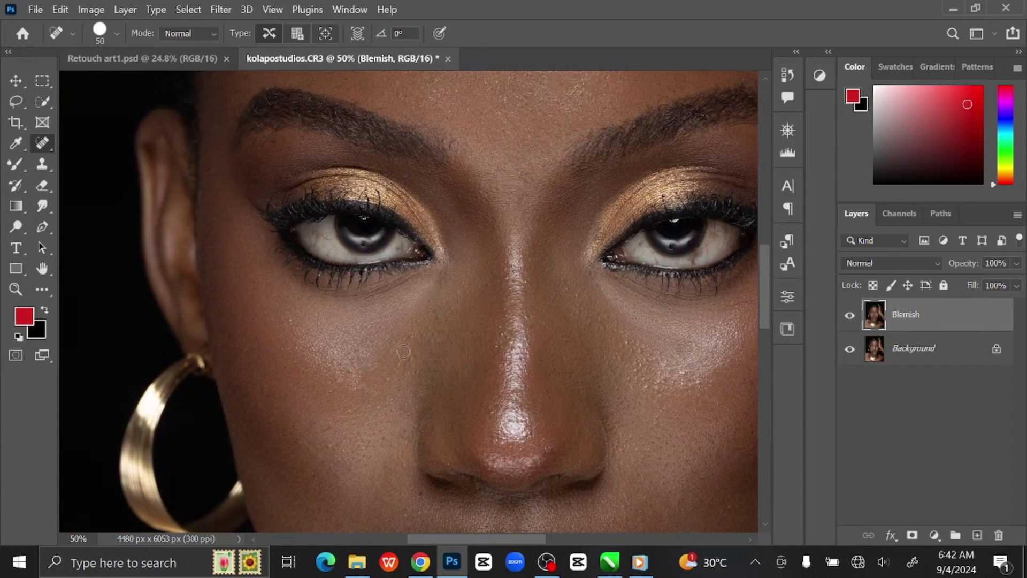
Heal the remaining spots under the eyes and on the raised forearm and hand
drag(411, 362, 398, 394)
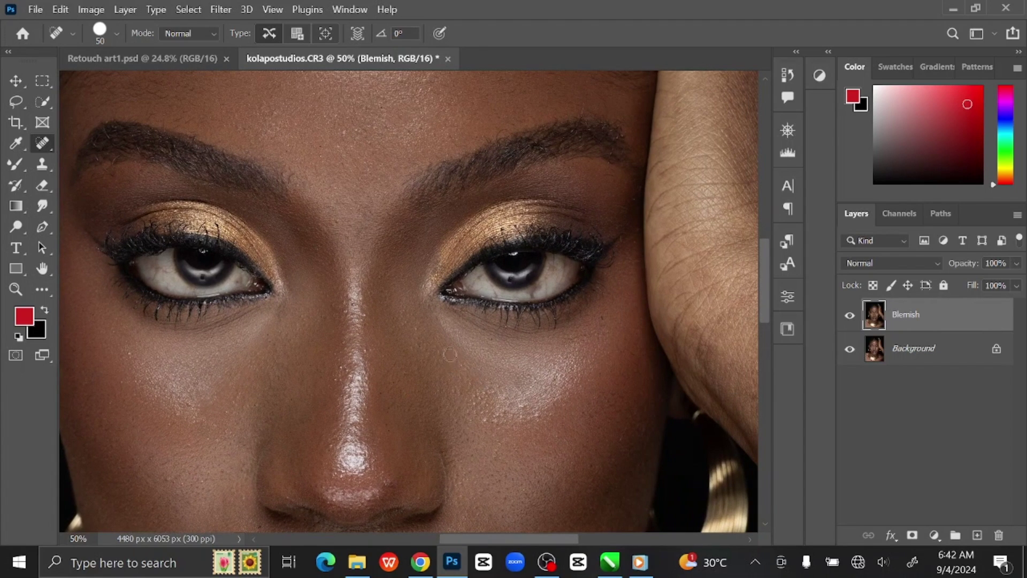
drag(623, 399, 564, 354)
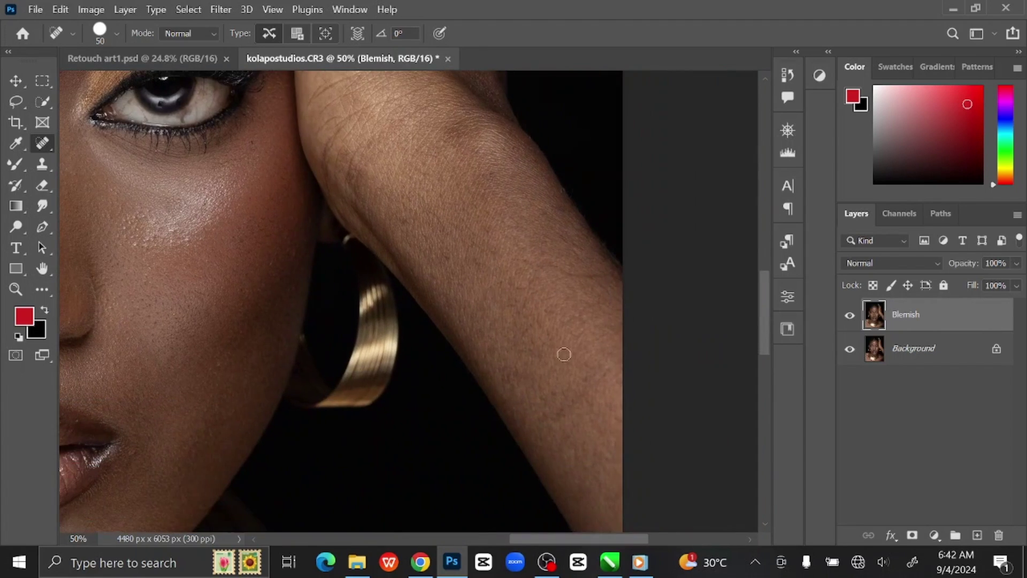
drag(552, 263, 528, 400)
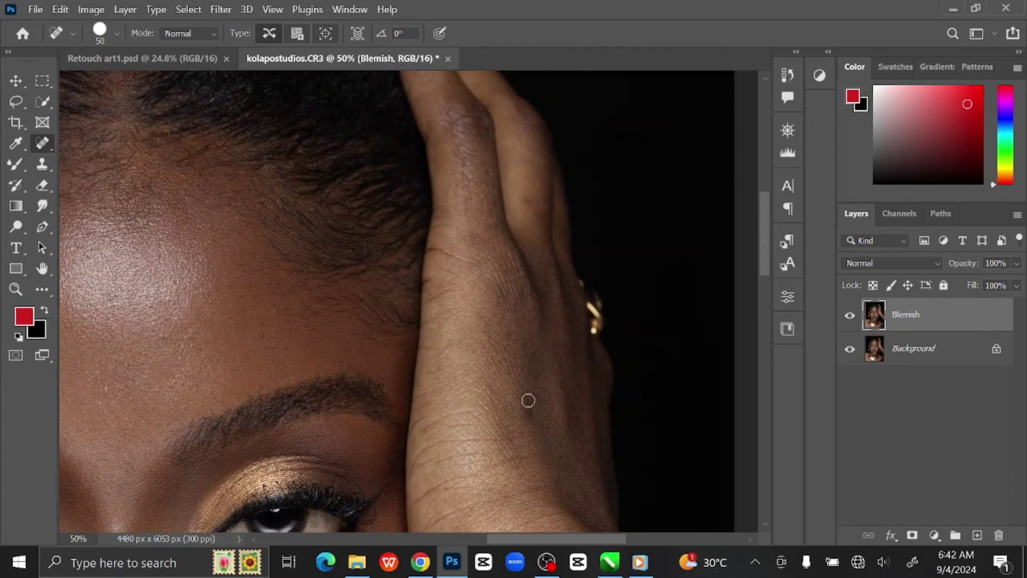
mouse_move(494, 191)
mouse_down()
mouse_move(530, 367)
mouse_move(694, 255)
mouse_move(631, 202)
mouse_up()
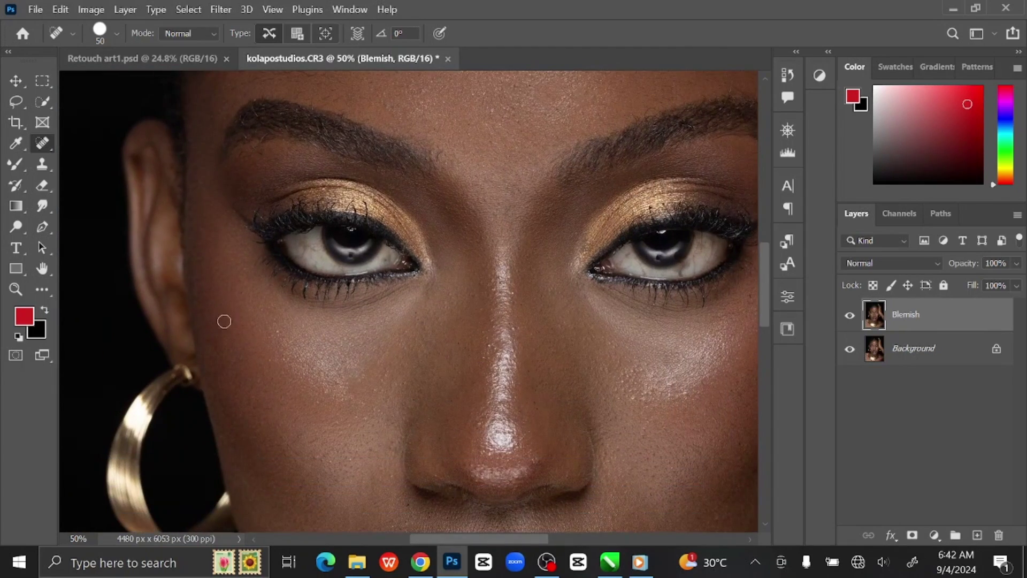
Heal the small blemishes on the neck above the gold necklace
drag(428, 529, 449, 198)
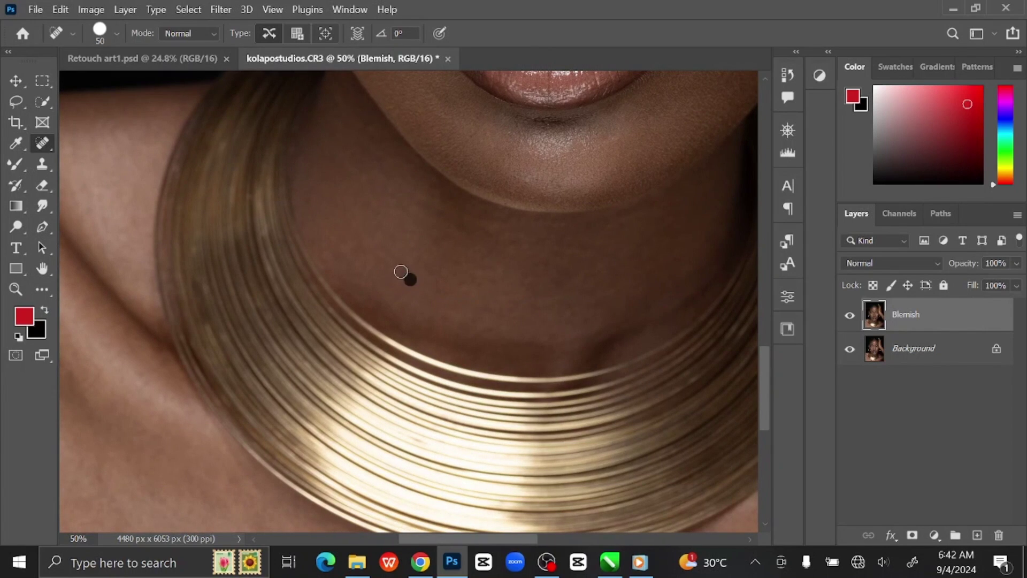
scroll(523, 270, down, 1)
drag(523, 268, 488, 361)
Enlarge the healing brush to 150 and clean up the spots on the shoulder and chest beside the necklace
key(bracketright)
key(bracketright)
key(bracketright)
key(bracketright)
key(bracketright)
drag(526, 306, 534, 291)
click(537, 270)
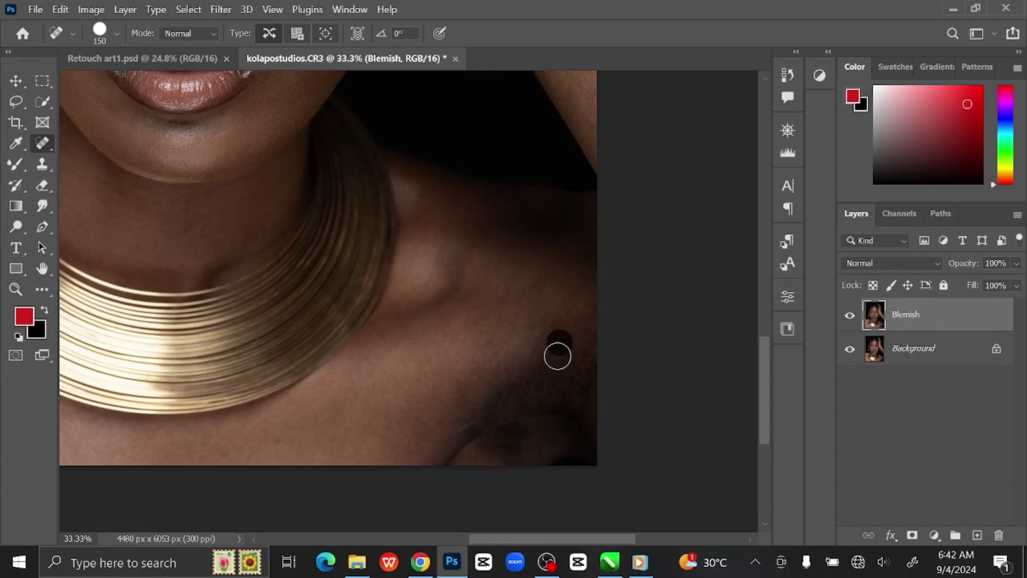
click(584, 328)
click(499, 446)
drag(455, 424, 461, 398)
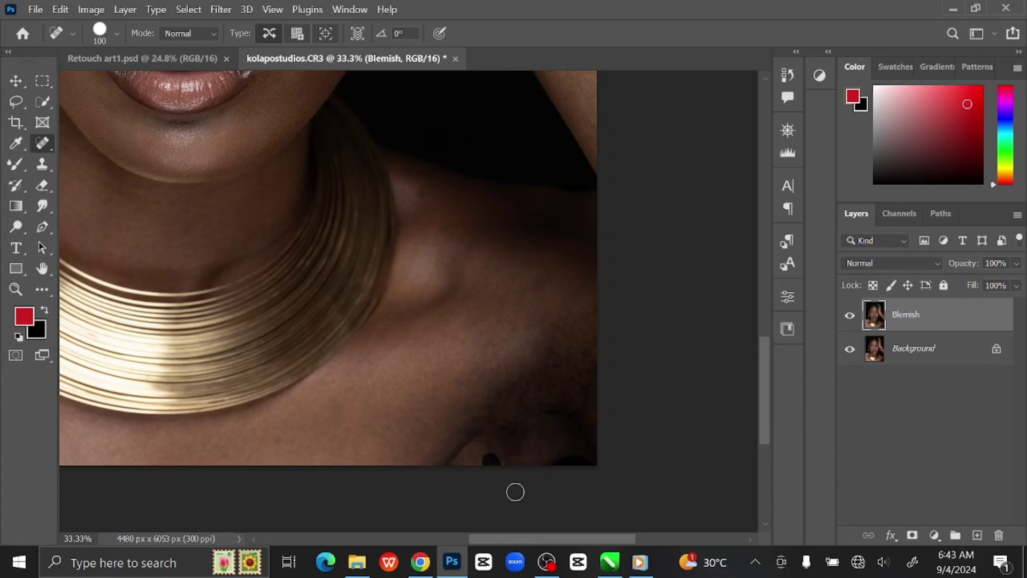
Heal the leftover spots on the cheeks, upper forehead and hairline with the Spot Healing Brush at size 70
drag(515, 491, 576, 344)
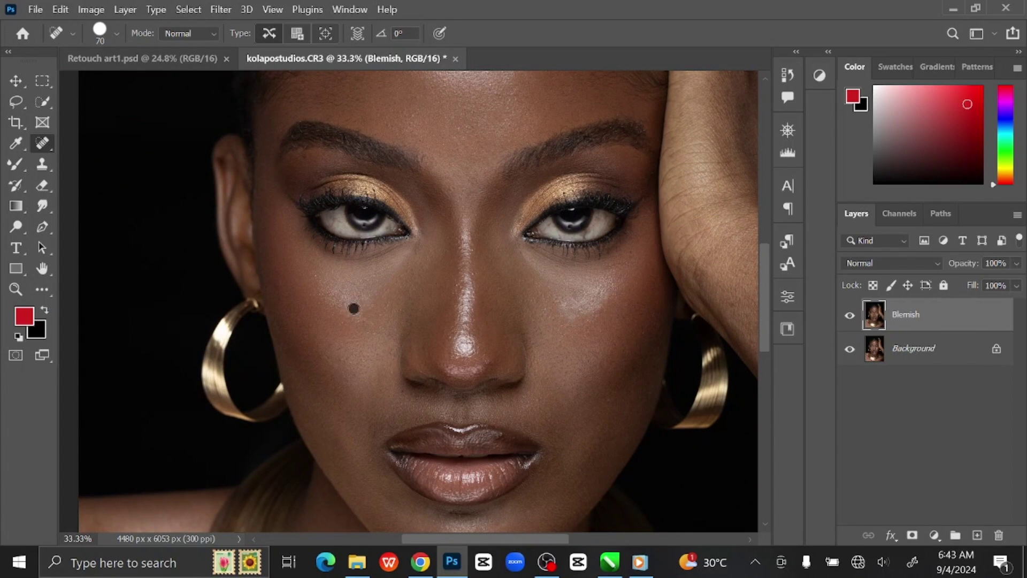
drag(498, 115, 458, 270)
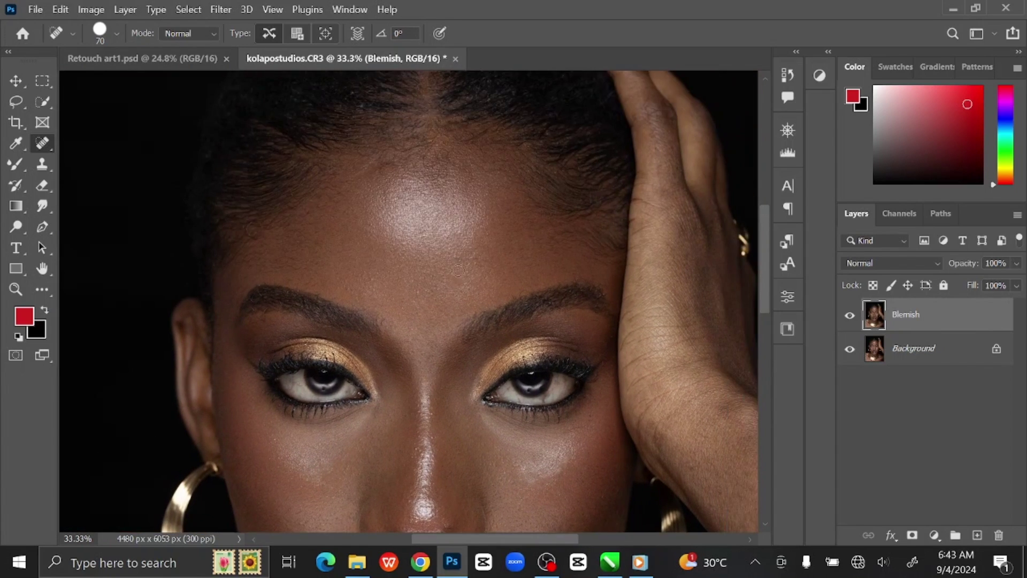
click(383, 165)
drag(361, 172, 366, 172)
click(445, 151)
click(257, 238)
Heal the last marks on the neck and below the collarbone with the Spot Healing Brush at size 90
drag(451, 481, 454, 220)
scroll(454, 219, down, 3)
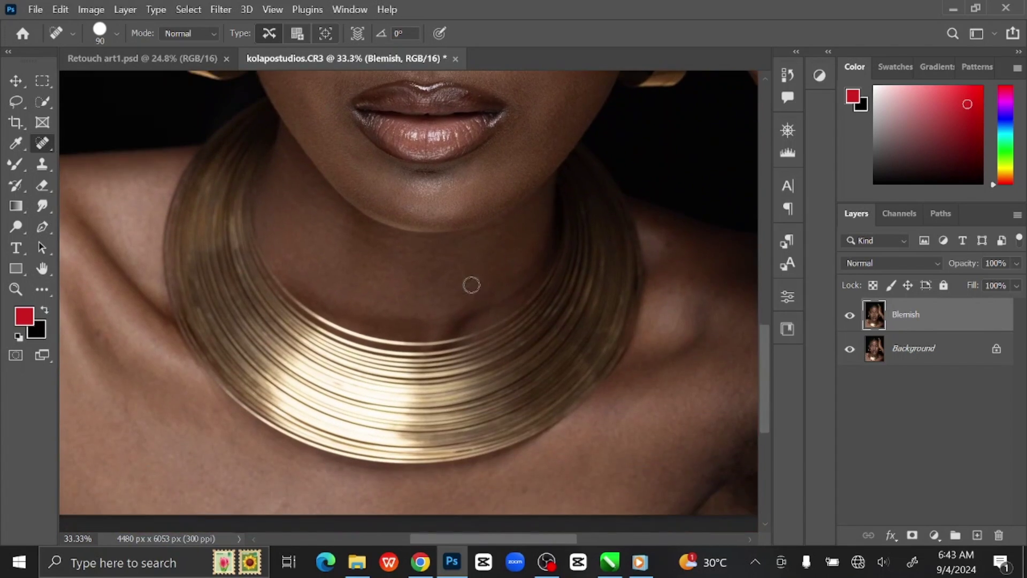
scroll(506, 306, left, 3)
click(291, 351)
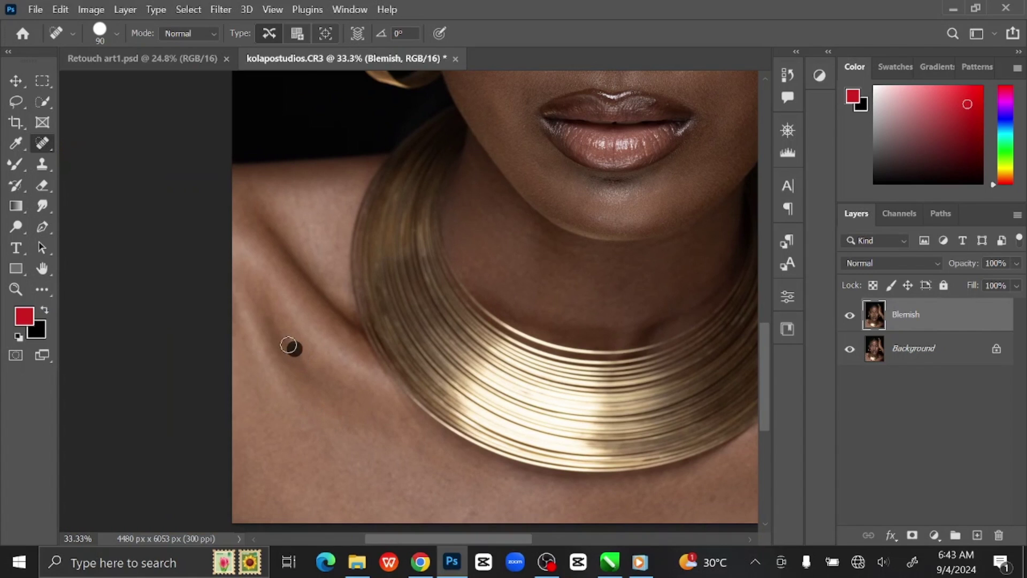
key(ctrl+0)
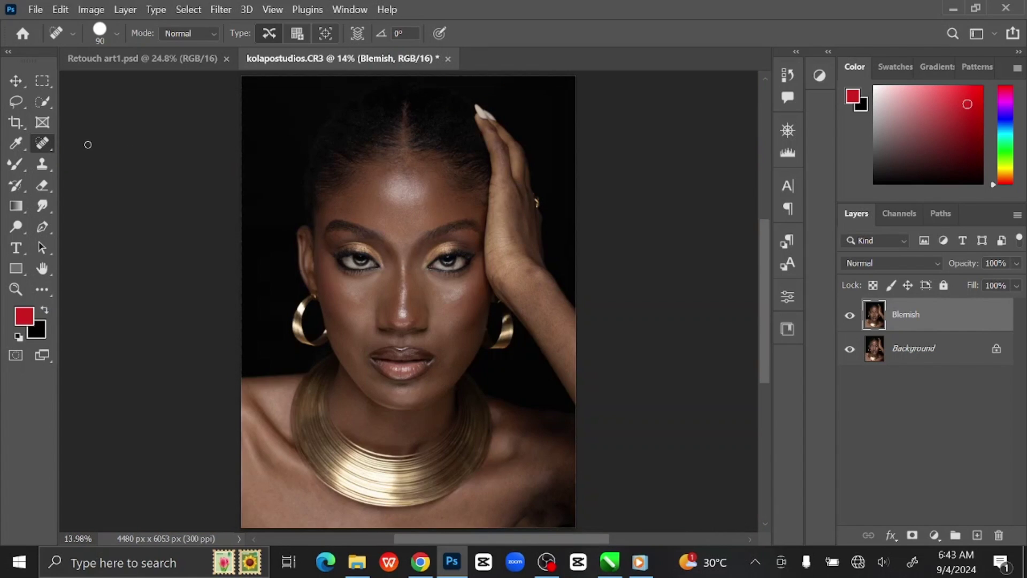
Duplicate the Blemish layer twice
click(16, 81)
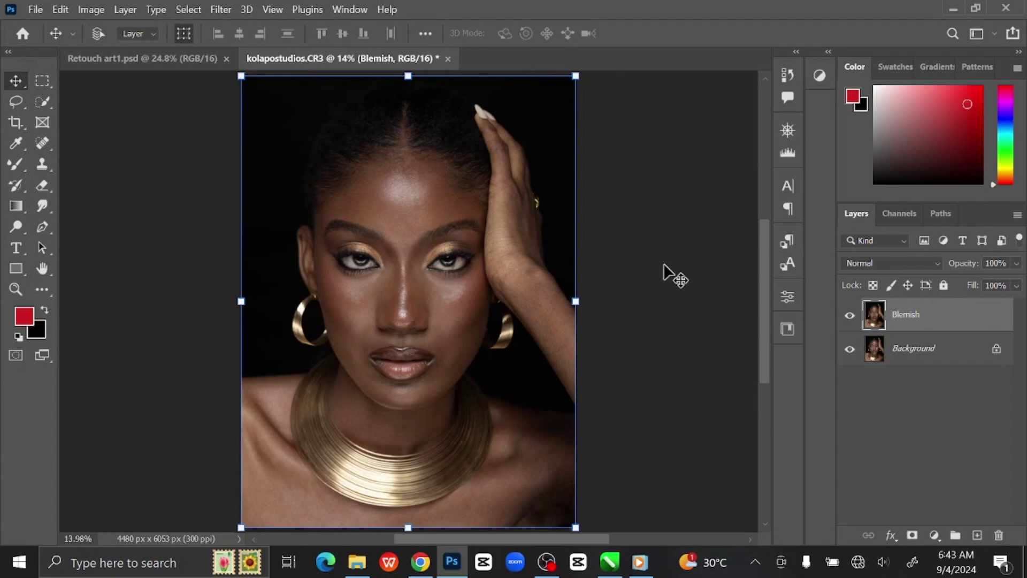
key(ctrl+j)
key(ctrl+j)
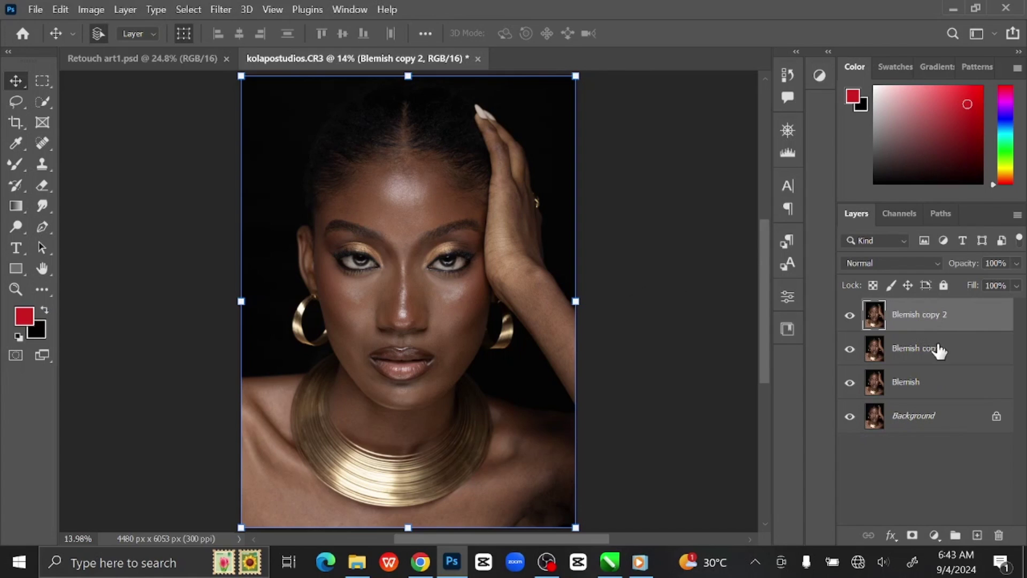
Rename the upper Blemish copy High and the lower copy Low
double_click(920, 316)
text(High)
key(Return)
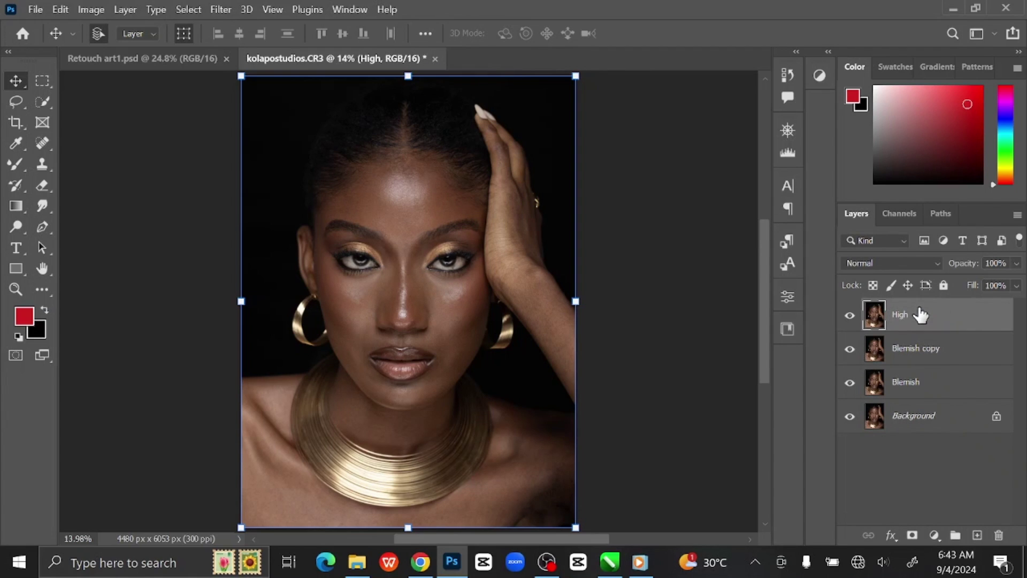
double_click(910, 350)
text(Low)
key(Return)
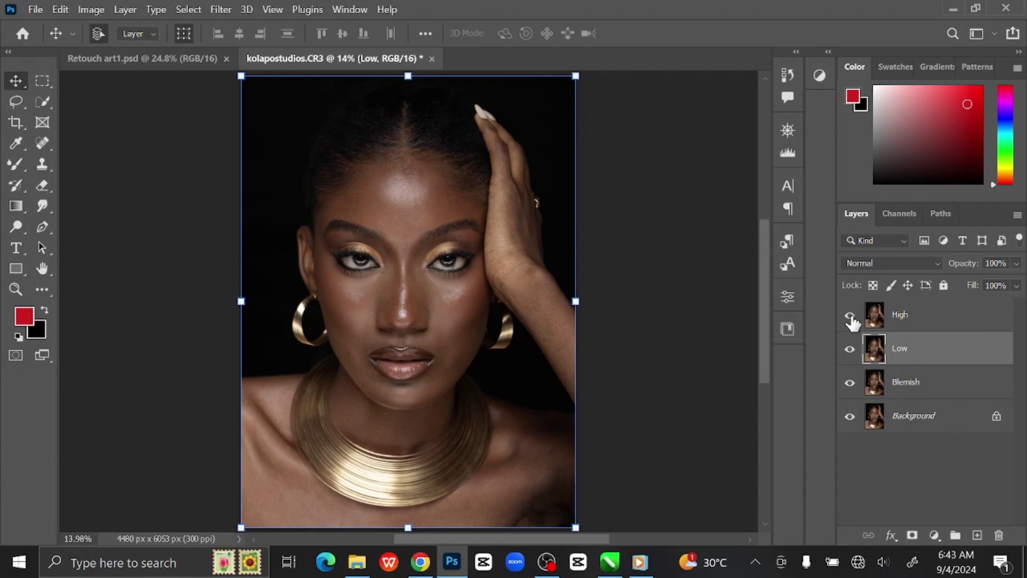
Hide the High layer and apply a Gaussian Blur with a 9-pixel radius to the Low layer
click(263, 4)
mouse_move(221, 9)
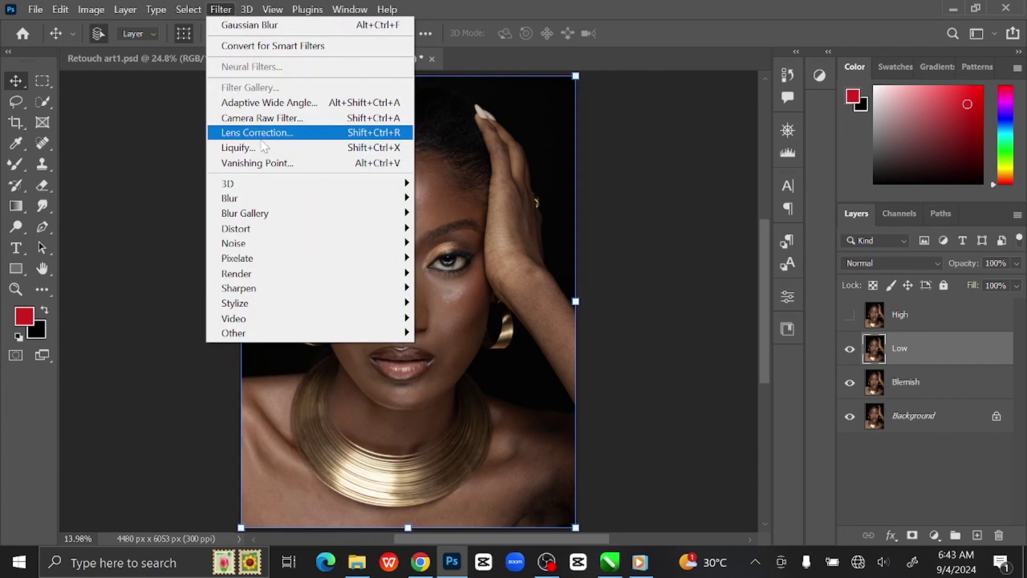
mouse_move(332, 201)
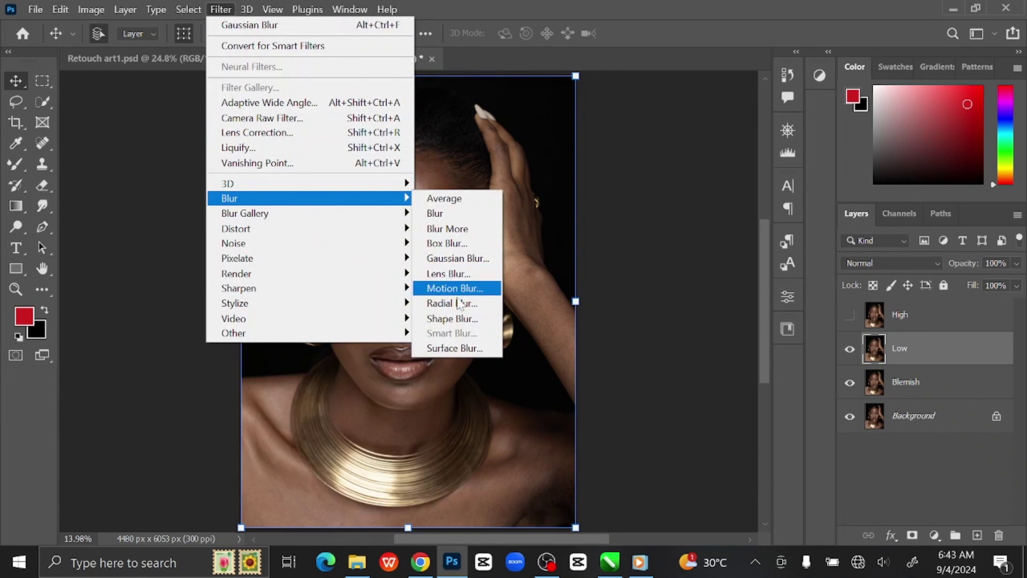
click(457, 258)
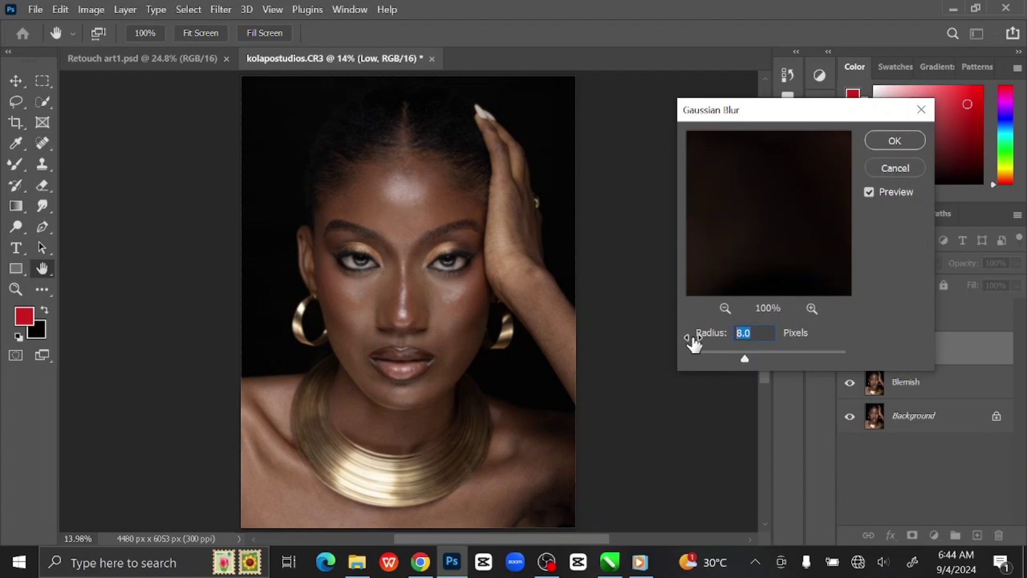
text(9)
click(880, 141)
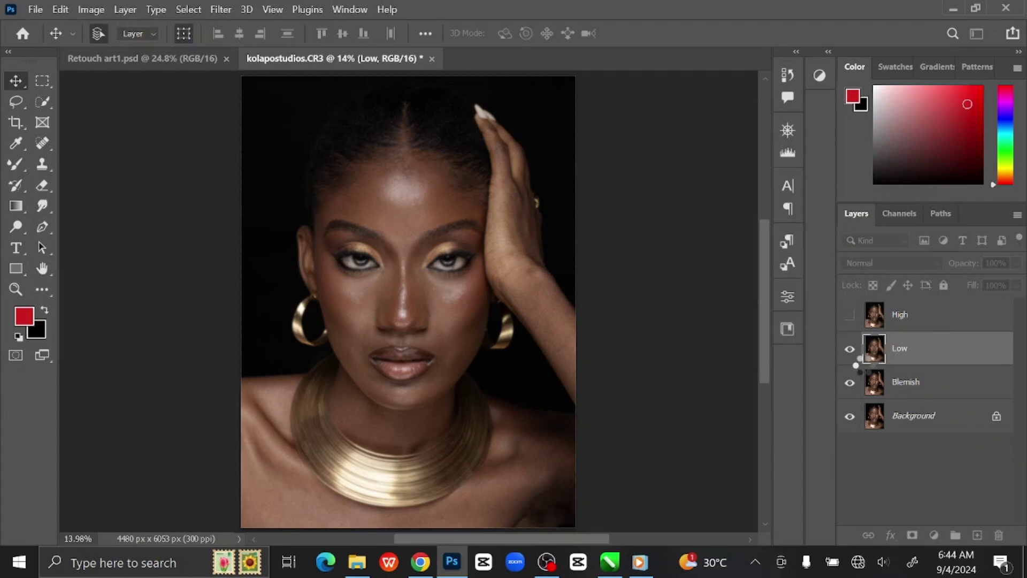
Show the High layer and use Apply Image to subtract the Low layer from it with scale 2 and offset 128
click(849, 319)
click(932, 320)
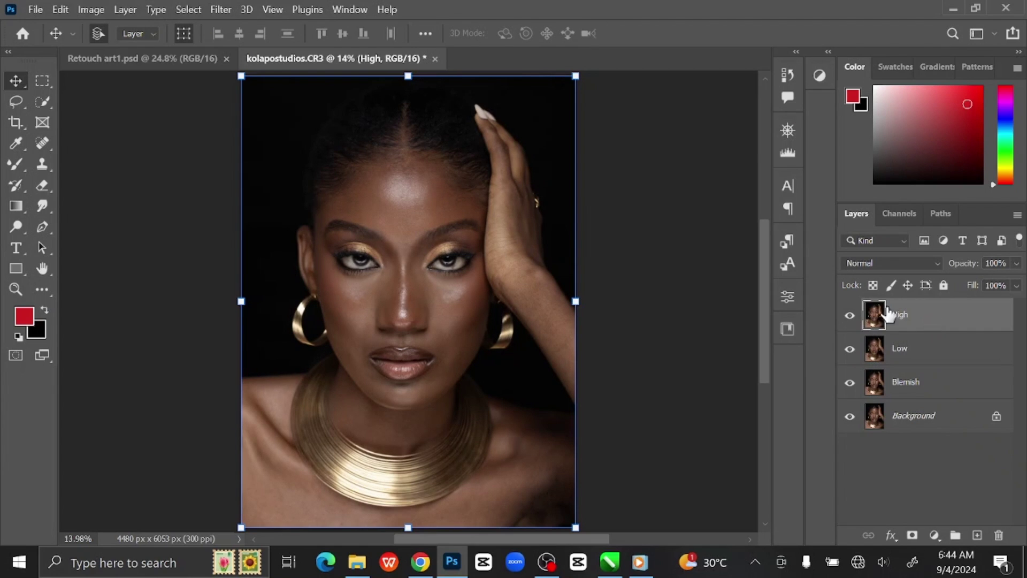
click(129, 10)
mouse_move(91, 10)
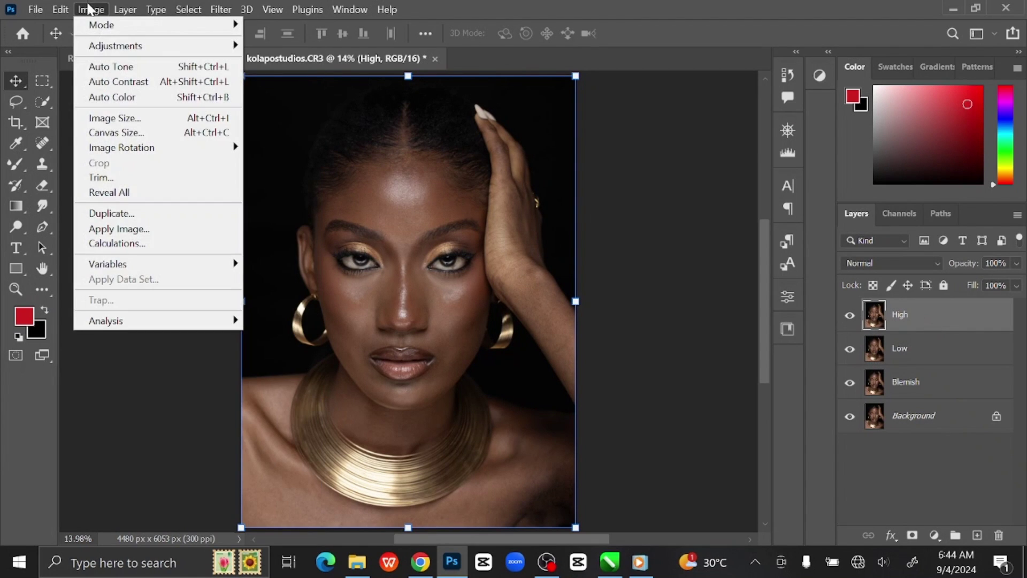
click(155, 229)
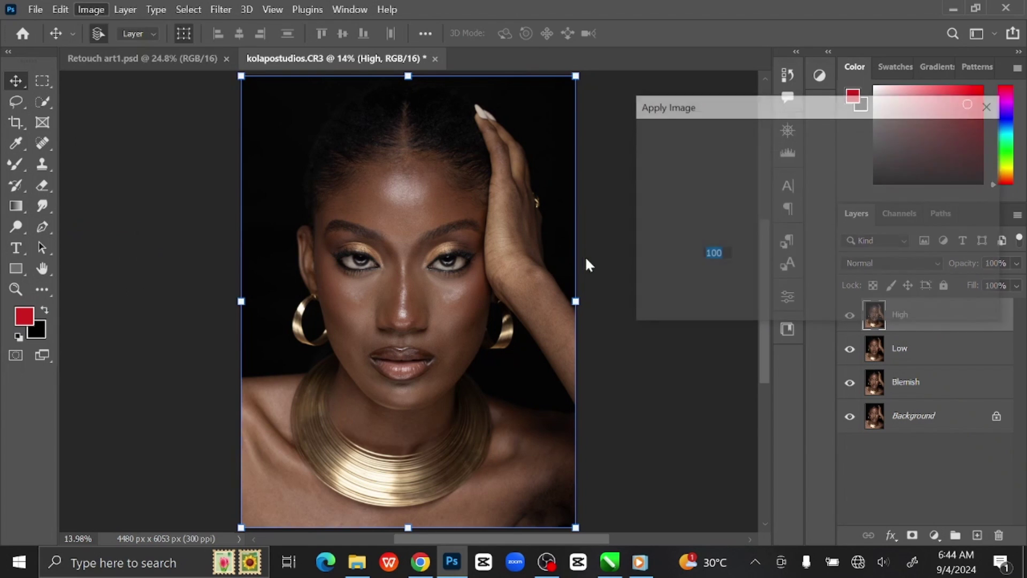
click(784, 162)
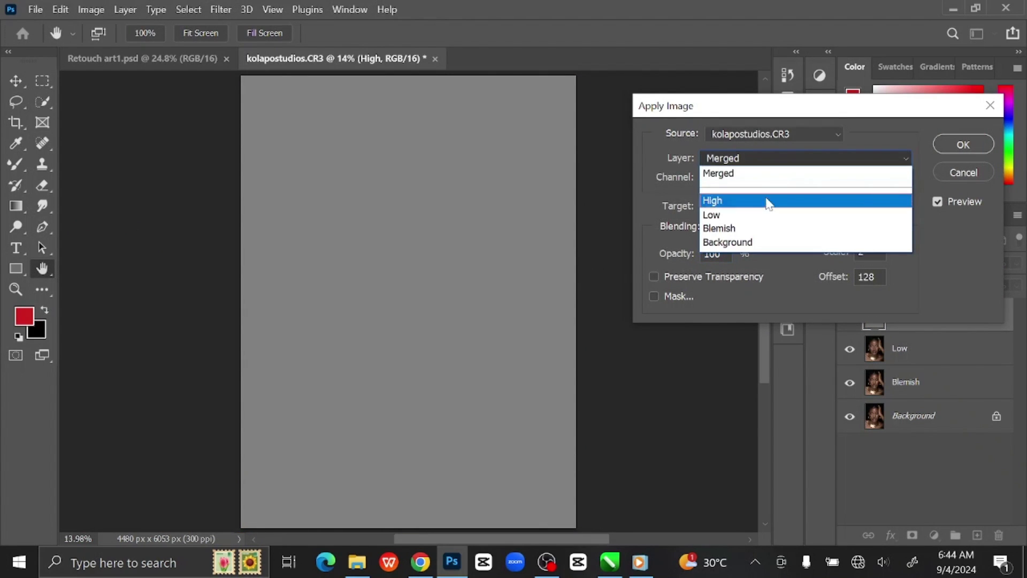
click(752, 214)
click(765, 223)
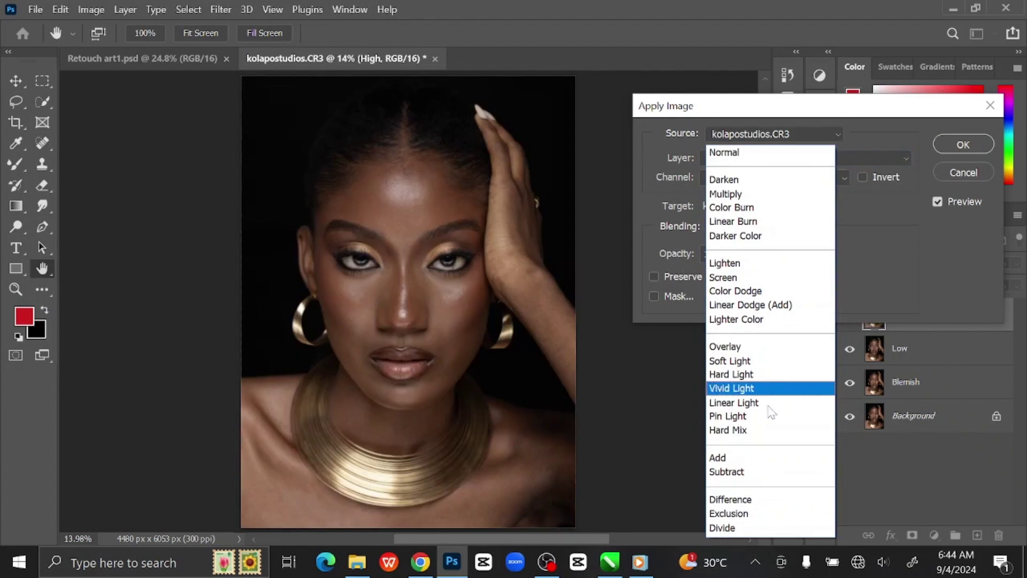
click(758, 471)
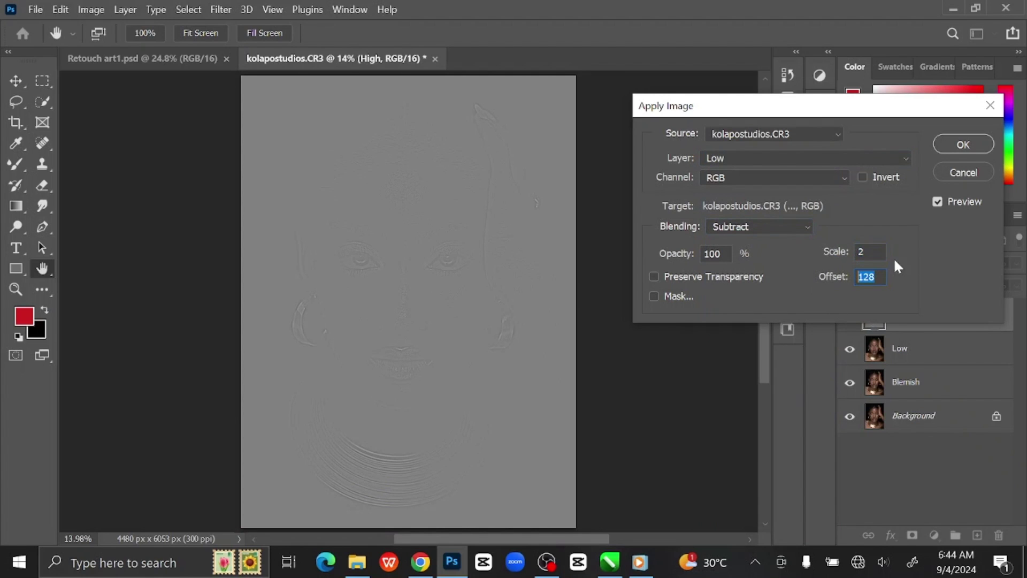
click(952, 145)
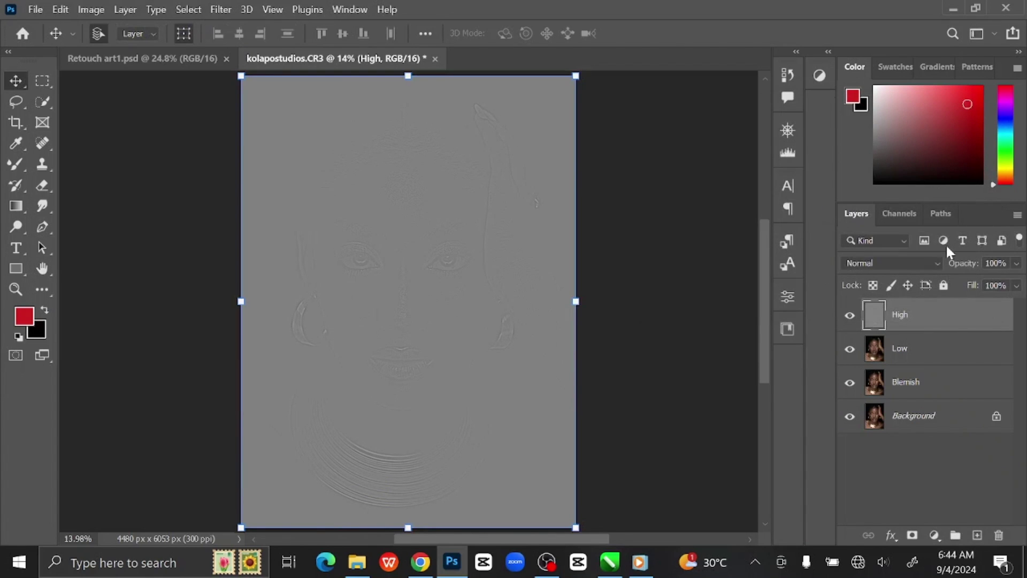
Set the High layer's blend mode to Linear Light
click(912, 262)
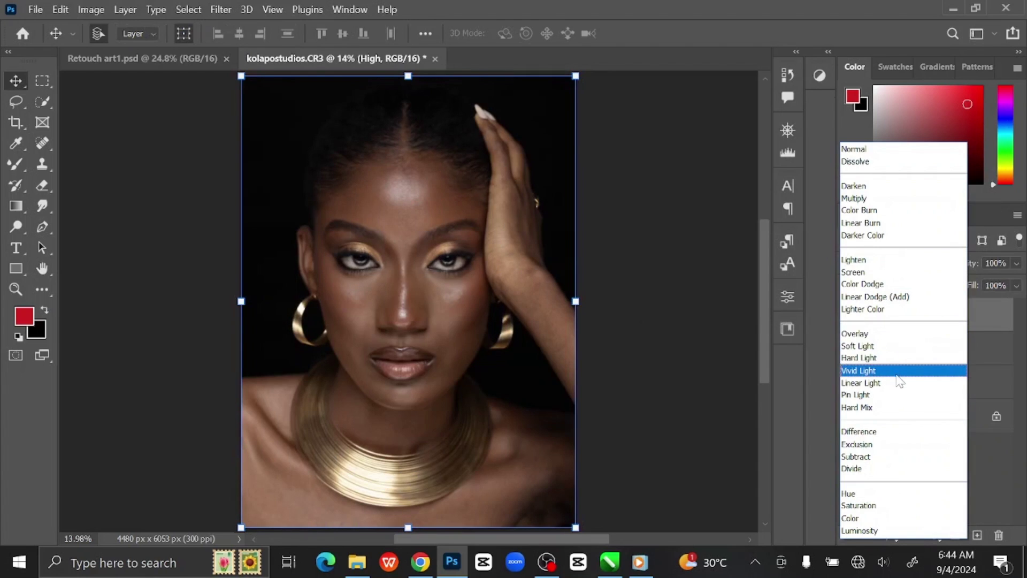
click(898, 384)
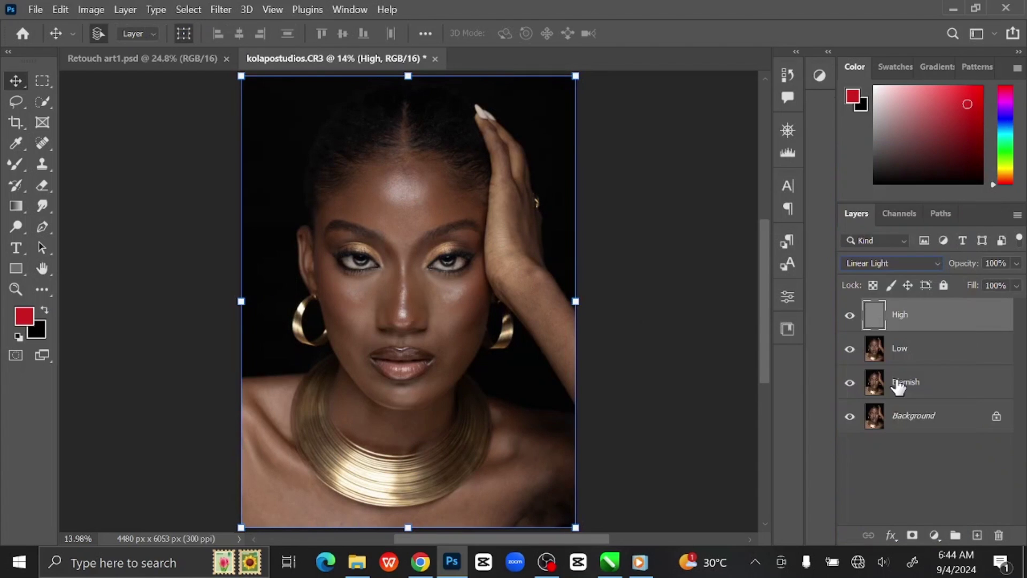
Blend the bright highlight and surrounding skin on the forehead of the Low layer with the Mixer Brush at sizes 600 and 700
click(930, 348)
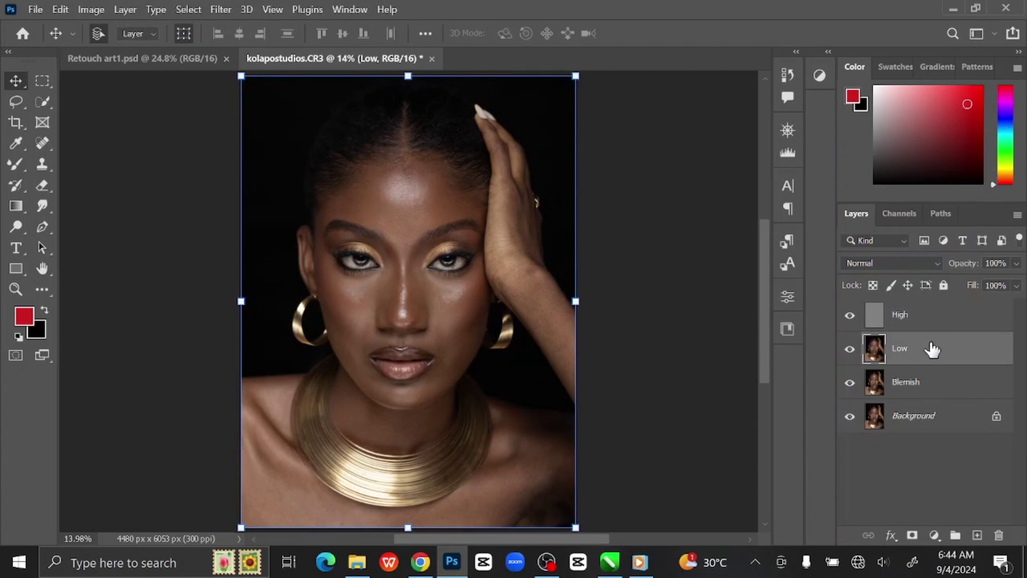
click(17, 165)
click(95, 208)
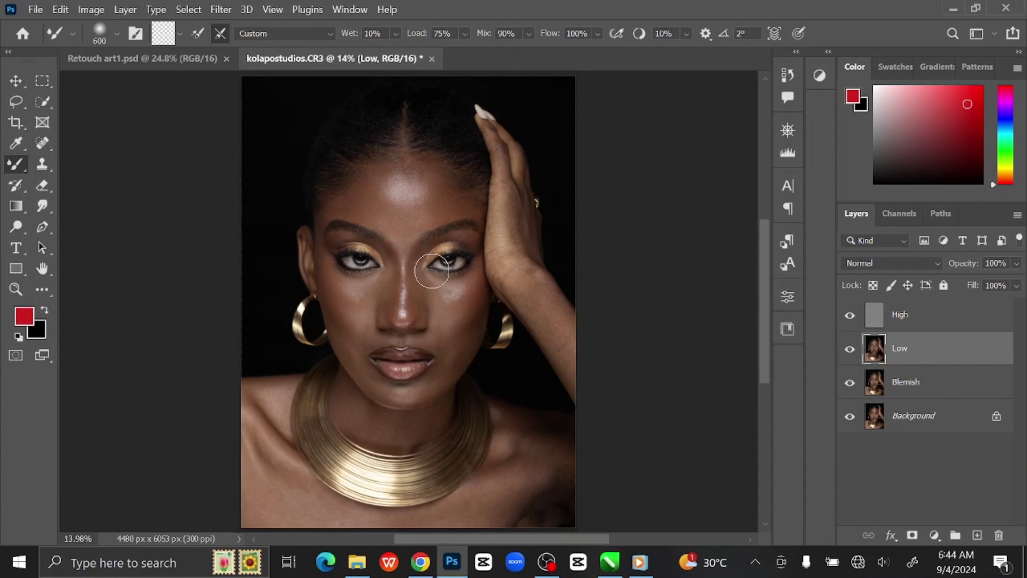
scroll(433, 270, up, 4)
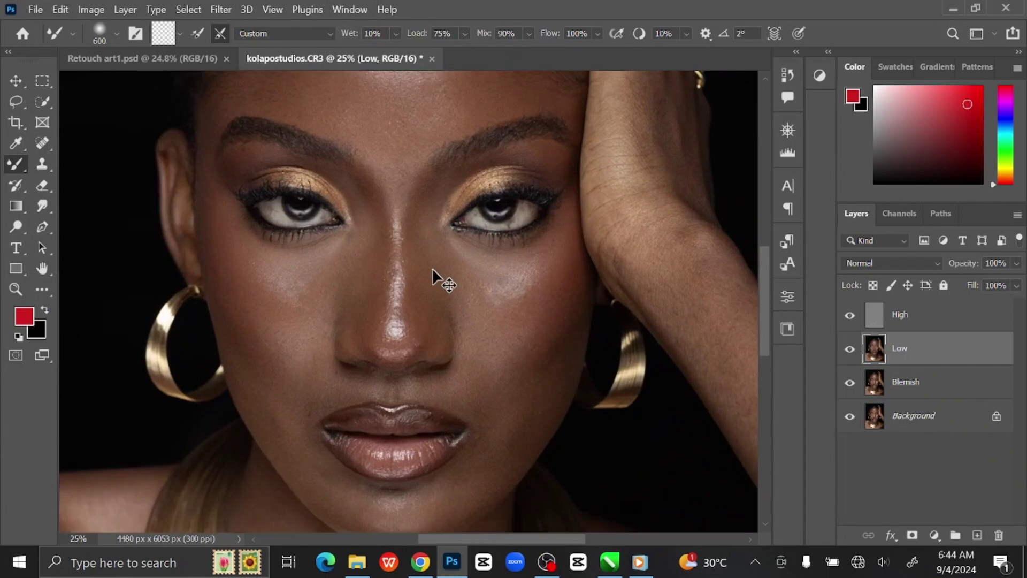
drag(433, 270, 449, 438)
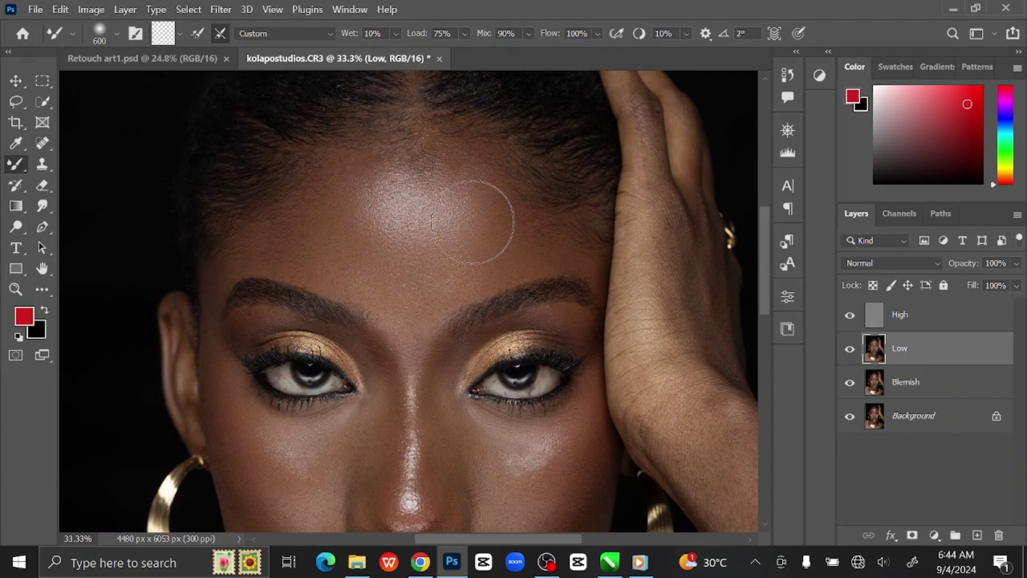
key(bracketright)
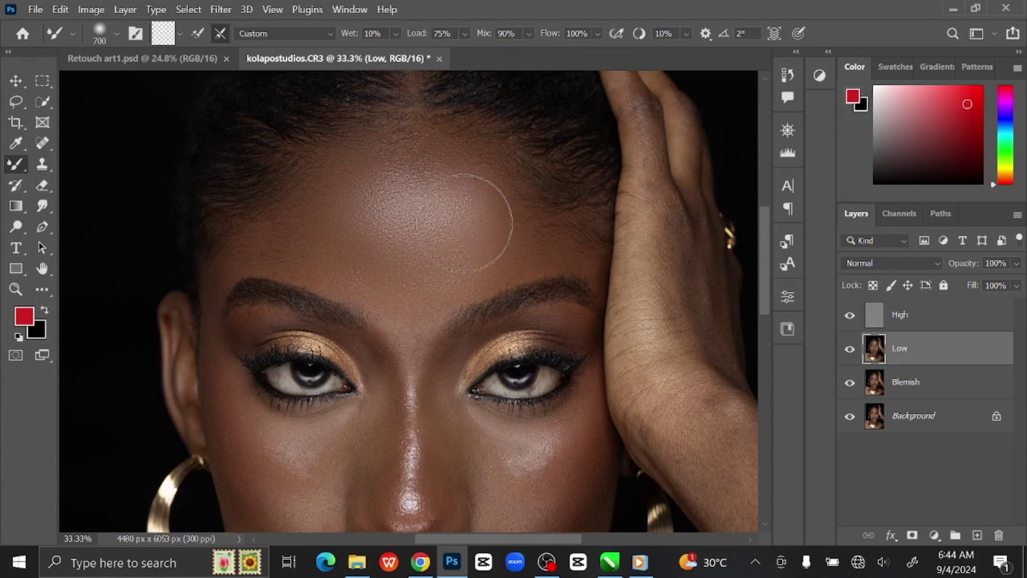
key(bracketleft)
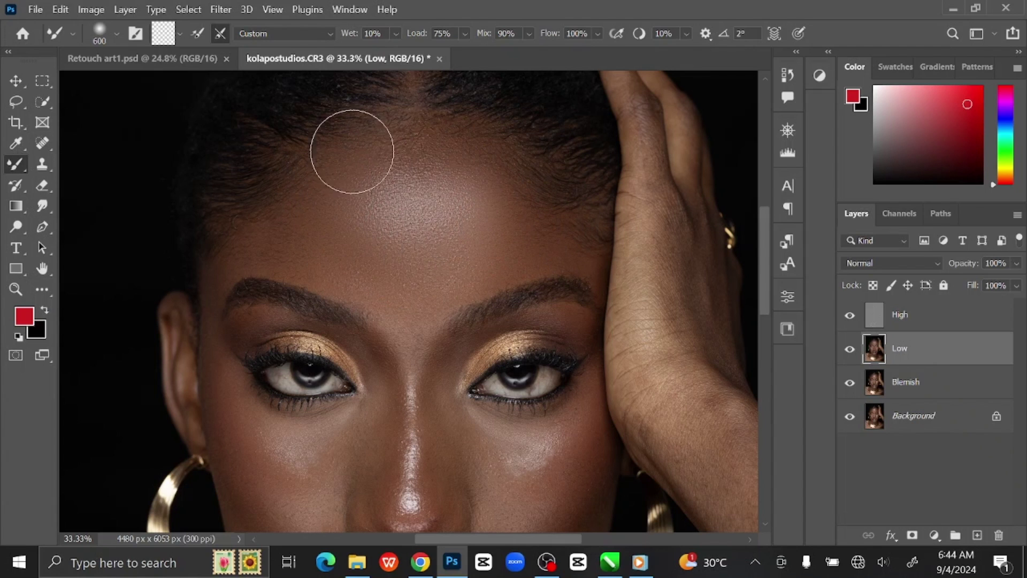
key(bracketright)
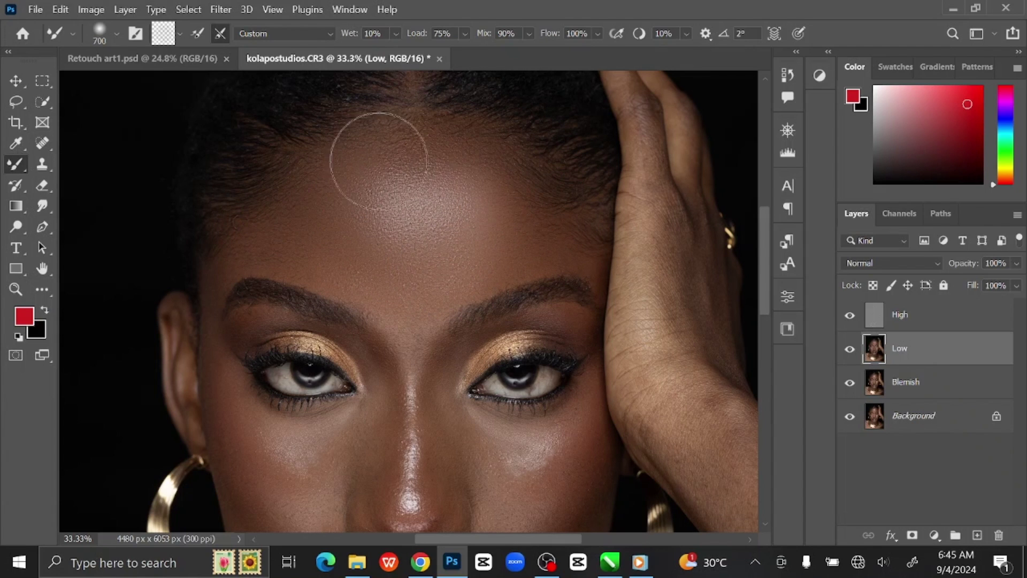
Smooth the temple skin at the outer end of the left-hand eyebrow with the Mixer Brush at size 250
key(ctrl+plus)
drag(435, 270, 471, 333)
key(bracketleft)
key(bracketleft)
key(bracketleft)
key(bracketleft)
key(bracketleft)
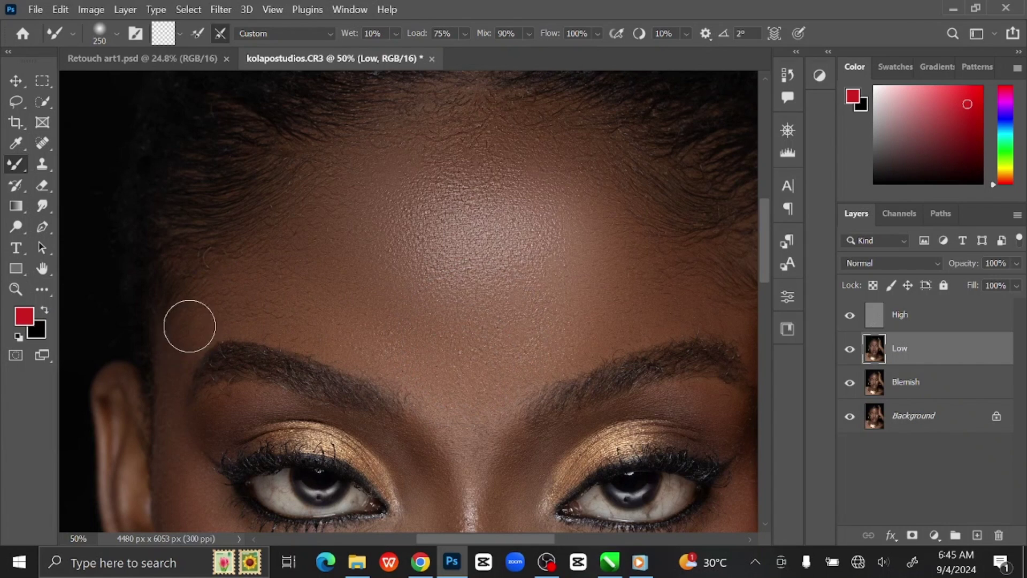
Blend the upper forehead near the left-hand hairline with the Mixer Brush at size 600
key(bracketright)
key(bracketright)
key(bracketright)
key(bracketright)
key(bracketright)
key(bracketright)
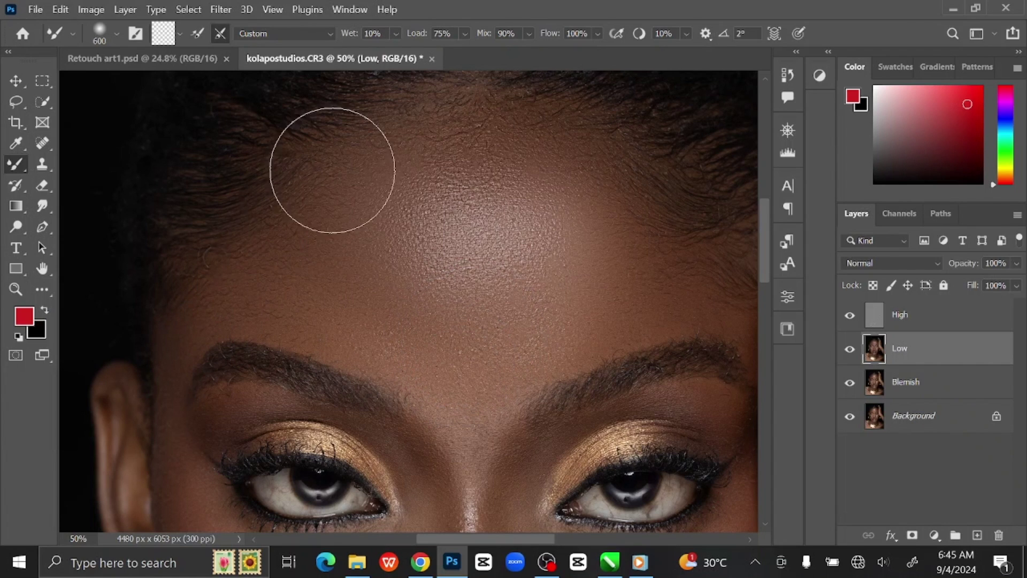
Smooth the forehead skin above the right-hand eyebrow with the Mixer Brush at size 400
drag(505, 217, 385, 222)
scroll(522, 193, down, 3)
key(bracketleft)
key(bracketleft)
key(bracketleft)
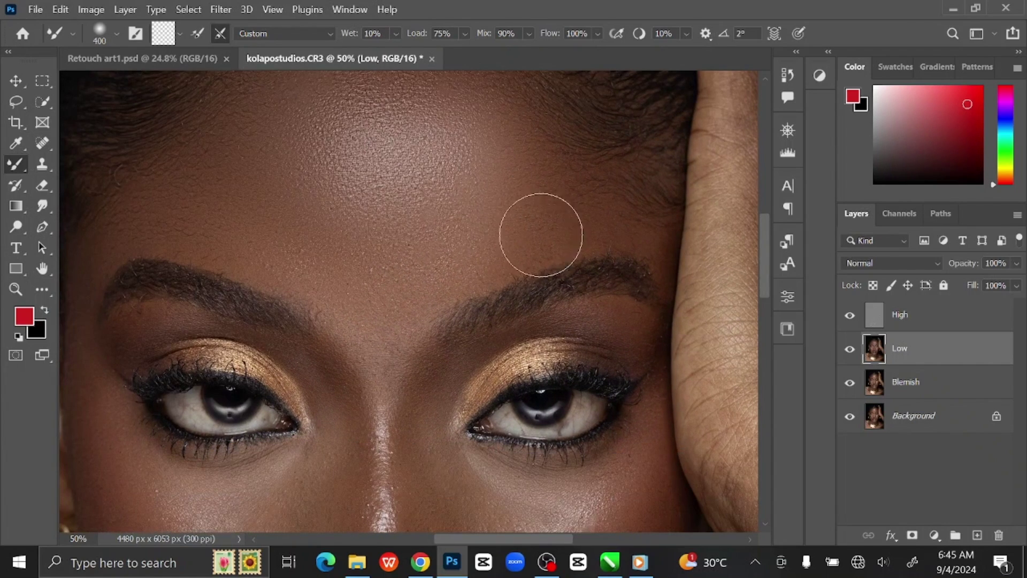
Blend the skin beside the outer corner of the left-hand eye and on the ear, reducing the Mixer Brush to size 150
drag(325, 282, 459, 223)
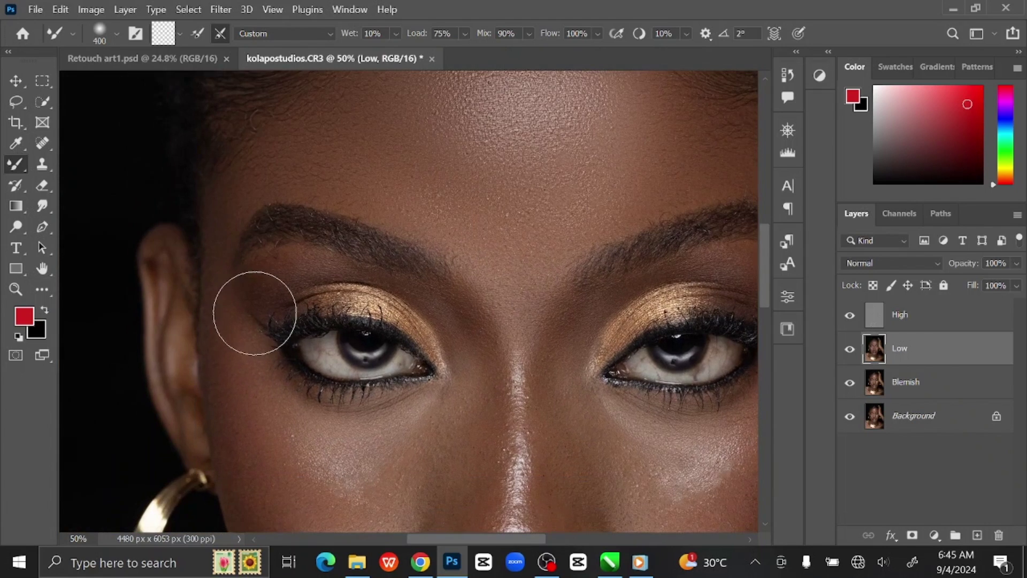
key(bracketleft)
key(bracketleft)
key(bracketleft)
key(bracketleft)
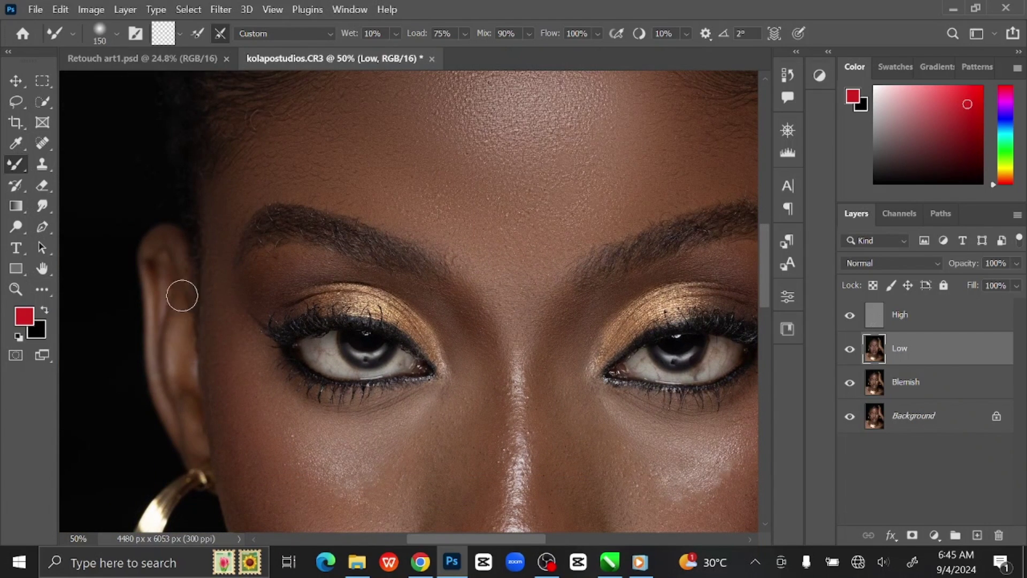
Smooth the skin around the left-hand eye and below the inner eyebrow with the Mixer Brush at size 250
key(bracketright)
key(bracketright)
key(bracketright)
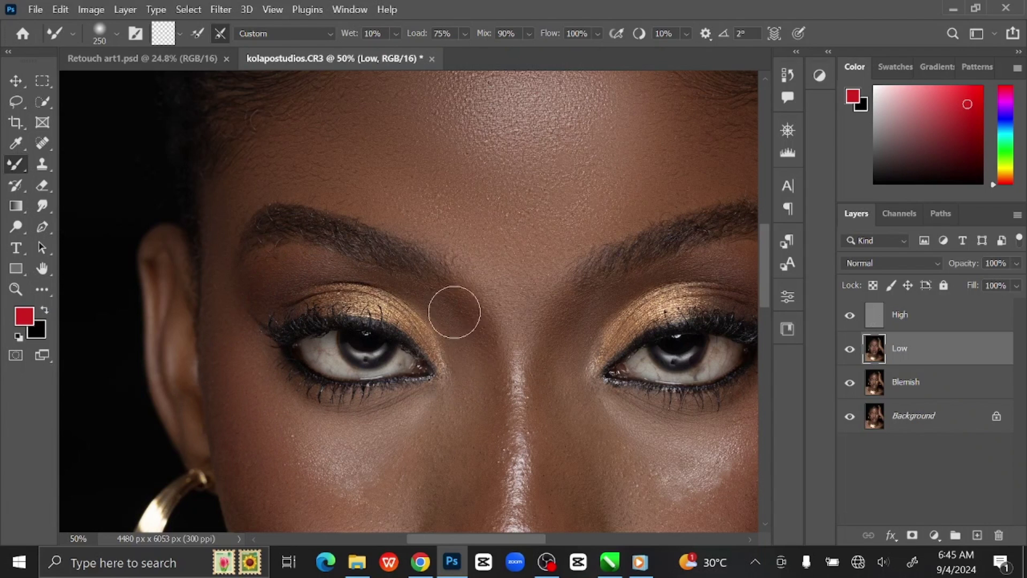
Blend the left-hand cheek from under the eye down to the mouth corner with the Mixer Brush at sizes 300 and 400
key(bracketright)
key(bracketright)
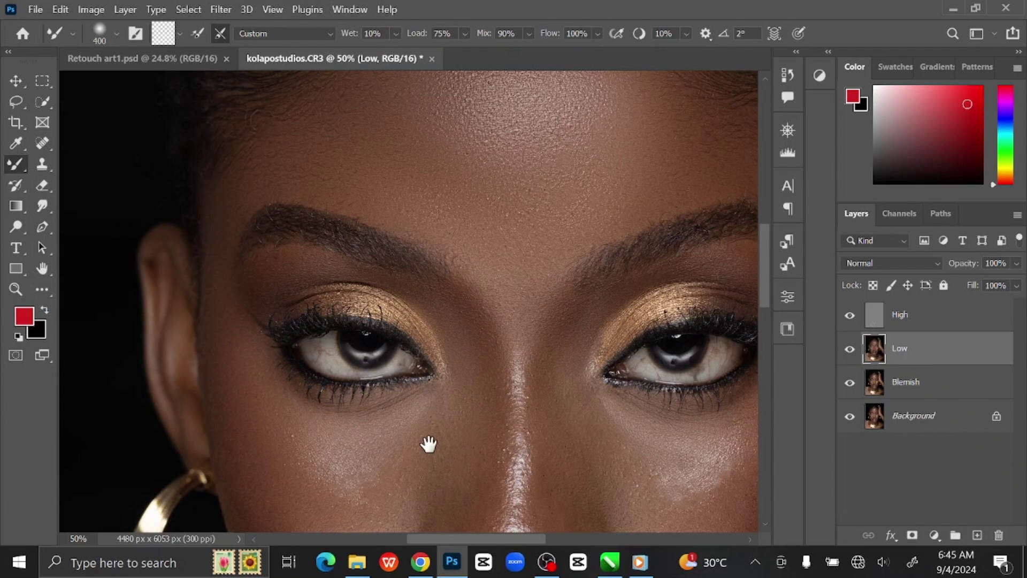
drag(431, 443, 452, 322)
mouse_move(402, 384)
mouse_down()
mouse_move(358, 389)
mouse_move(310, 359)
mouse_move(355, 431)
mouse_move(322, 392)
mouse_move(288, 378)
mouse_move(275, 277)
mouse_move(345, 450)
mouse_up()
drag(383, 394, 385, 289)
key(bracketleft)
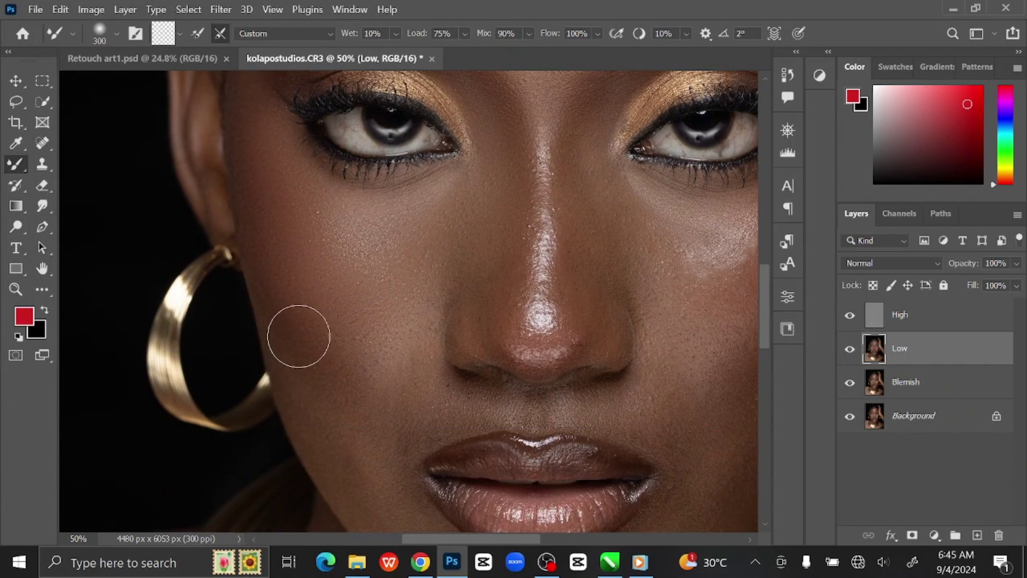
key(bracketright)
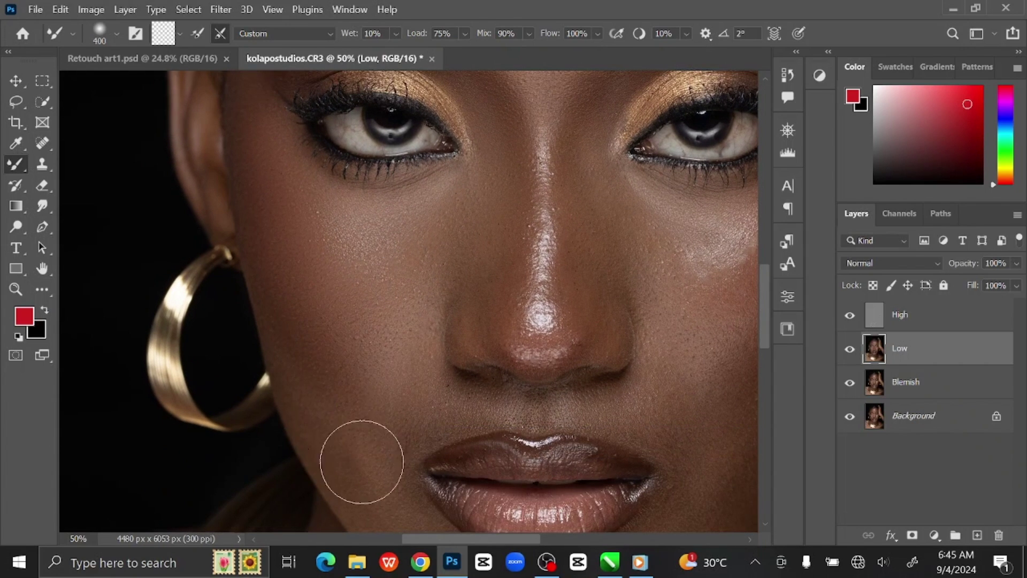
Smooth the right-hand side of the nose bridge and the inner brow area with the Mixer Brush at sizes 250 and 300
drag(431, 355, 329, 443)
key(bracketleft)
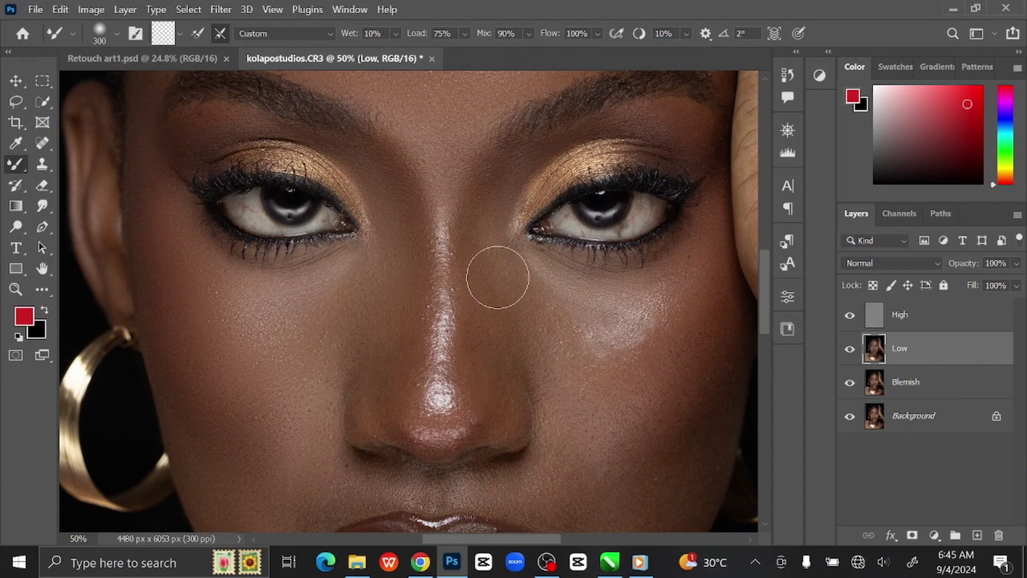
key(bracketleft)
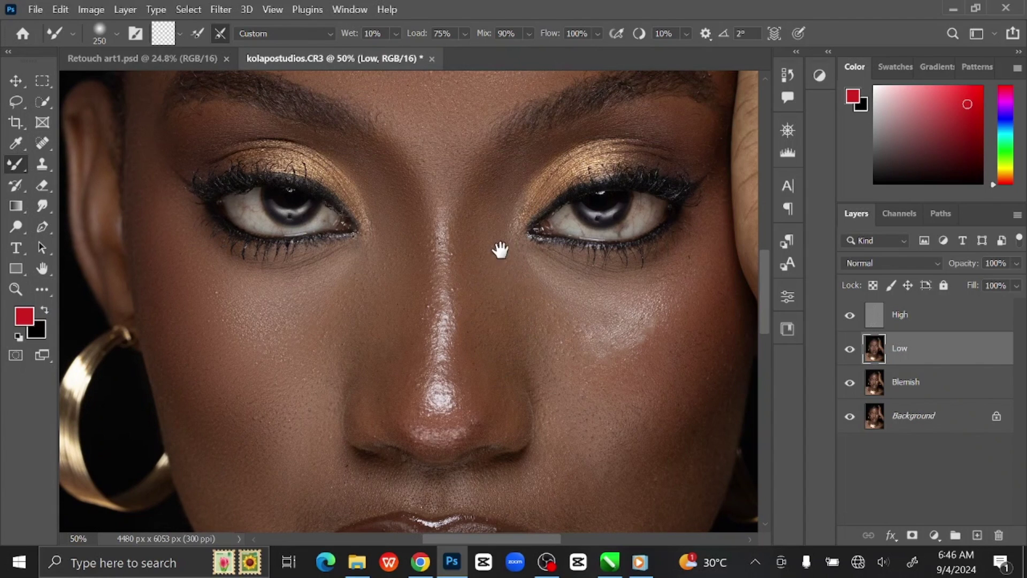
drag(500, 250, 423, 329)
key(bracketright)
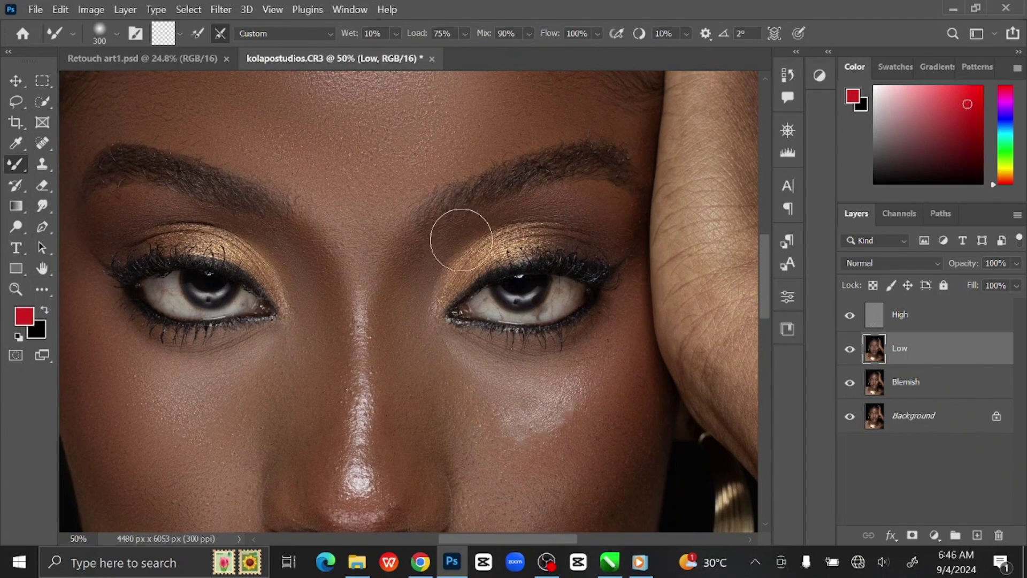
Blend the highlight under the right-hand eye and the cheek below it with the Mixer Brush at size 400
key(bracketright)
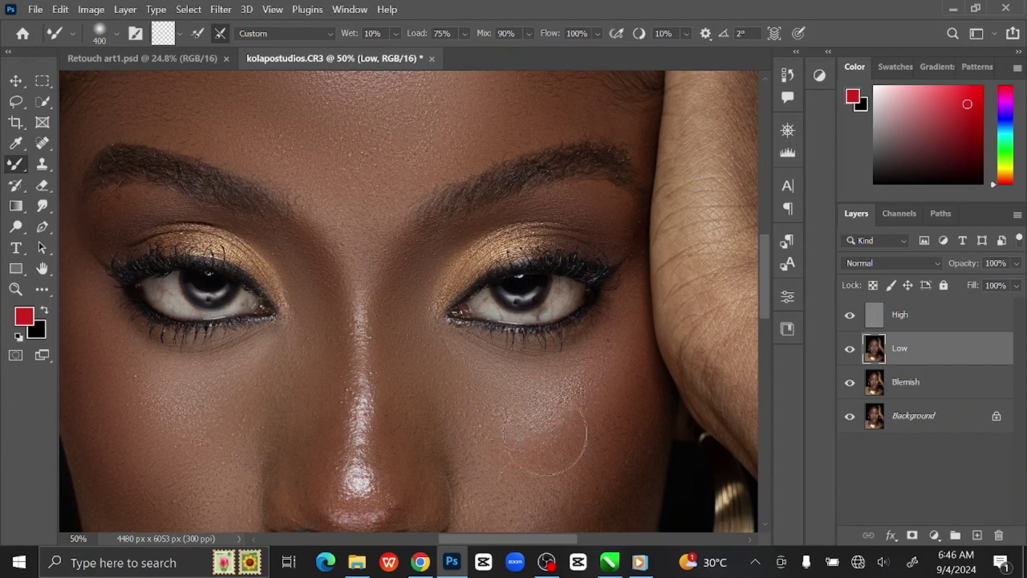
drag(569, 362, 590, 255)
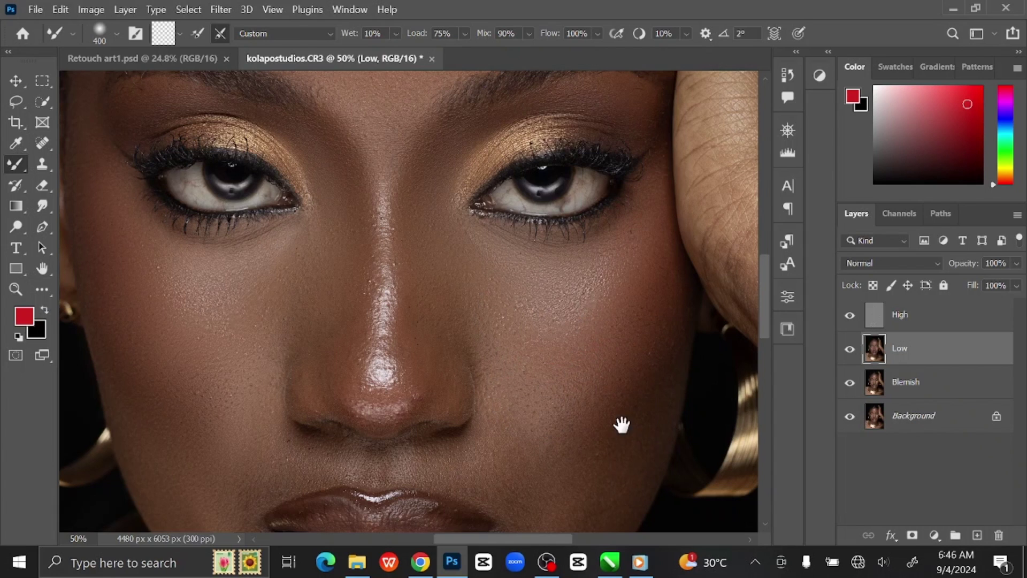
drag(621, 424, 641, 259)
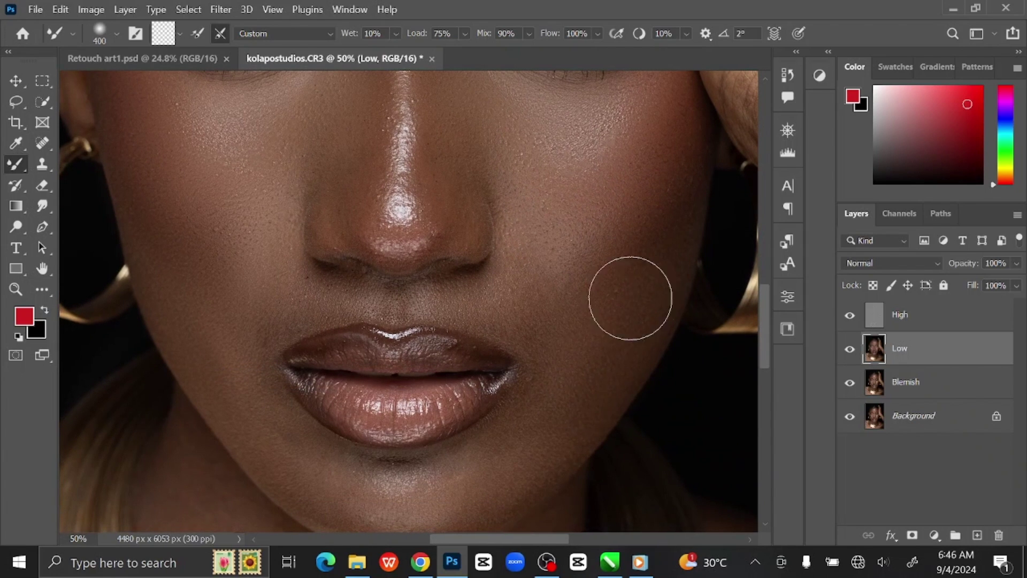
Smooth the chin and the right-hand jaw area with the Mixer Brush at size 400
drag(560, 420, 580, 348)
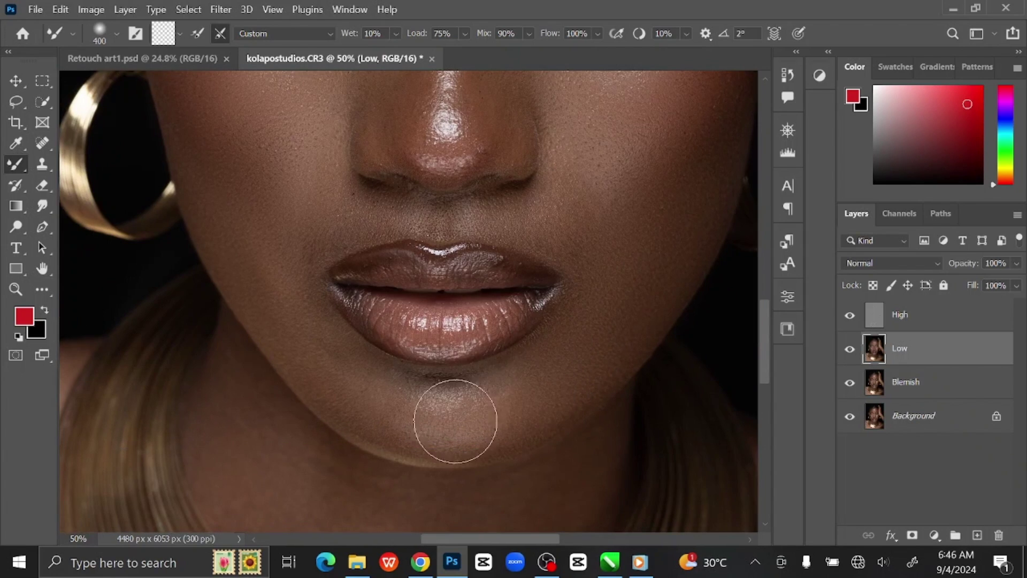
mouse_move(455, 421)
mouse_down()
mouse_move(398, 386)
mouse_move(392, 393)
mouse_move(486, 425)
mouse_move(529, 409)
mouse_move(522, 384)
mouse_move(408, 412)
mouse_move(336, 364)
mouse_move(258, 270)
mouse_move(271, 289)
mouse_move(293, 286)
mouse_move(242, 238)
mouse_move(374, 401)
mouse_move(452, 413)
mouse_move(533, 363)
mouse_move(551, 372)
mouse_move(651, 292)
mouse_up()
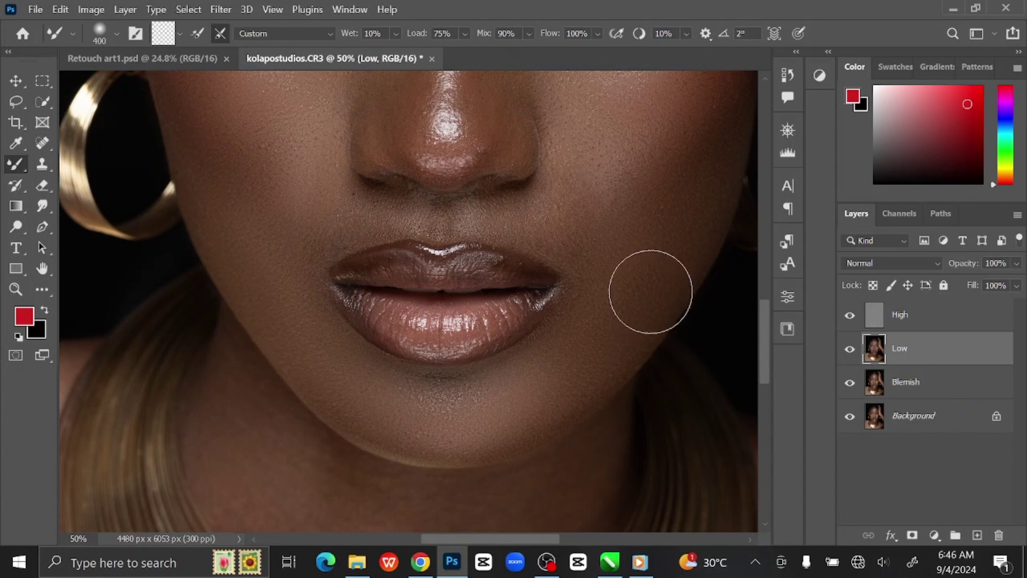
Blend the skin between the nose and the upper lip with the Mixer Brush at size 250
key(bracketleft)
key(bracketleft)
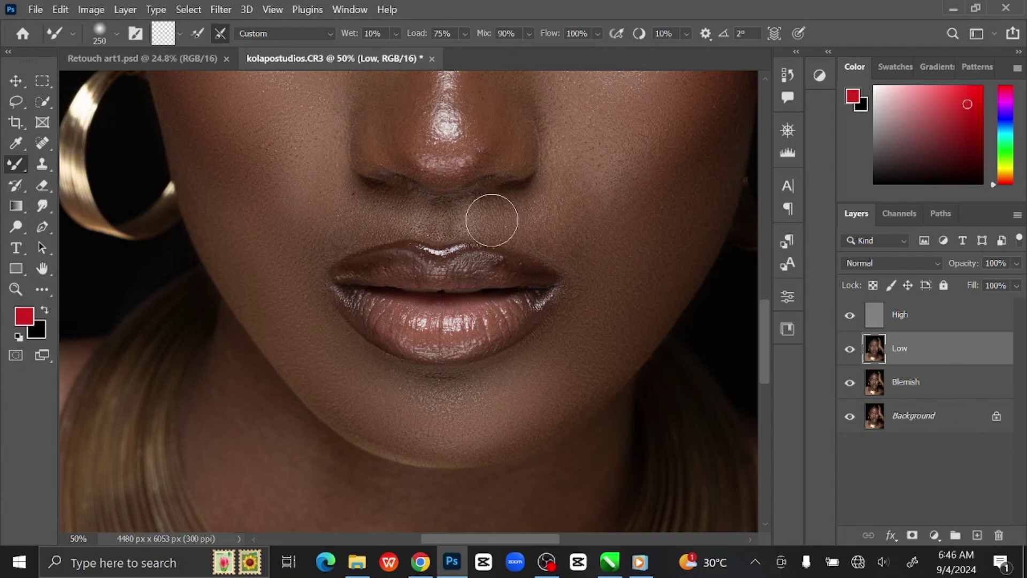
mouse_move(491, 219)
mouse_down()
mouse_move(563, 221)
mouse_move(639, 194)
mouse_move(497, 247)
mouse_move(402, 219)
mouse_move(359, 227)
mouse_up()
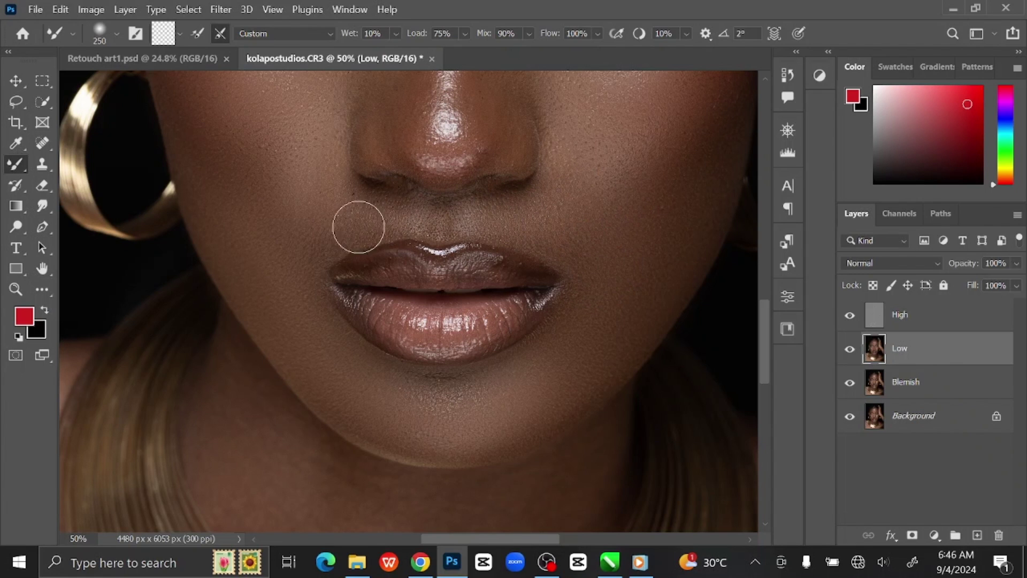
Smooth the left-hand cheek with the Mixer Brush at sizes 400 and 500
key(bracketright)
key(bracketright)
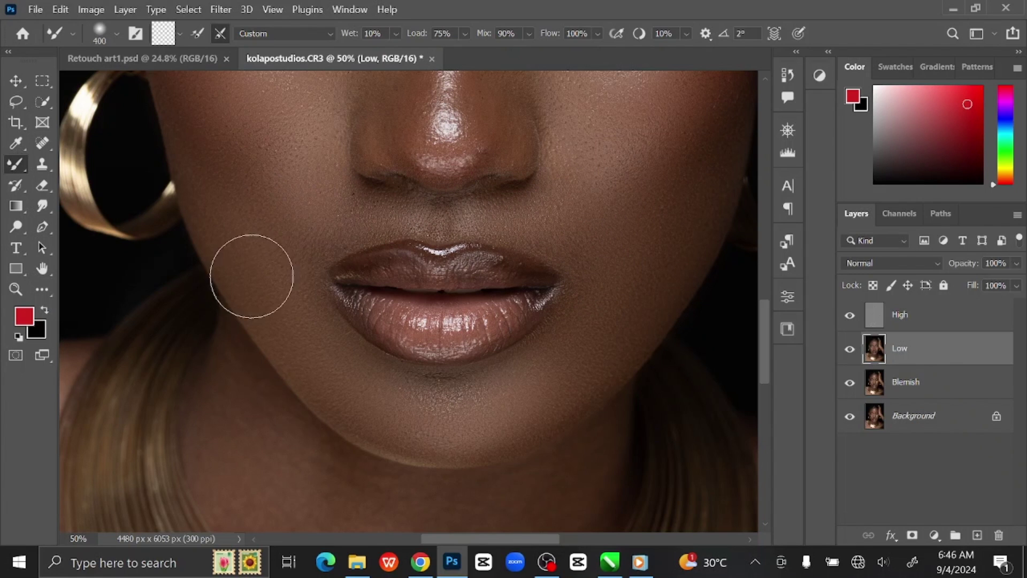
scroll(305, 238, up, 3)
key(bracketright)
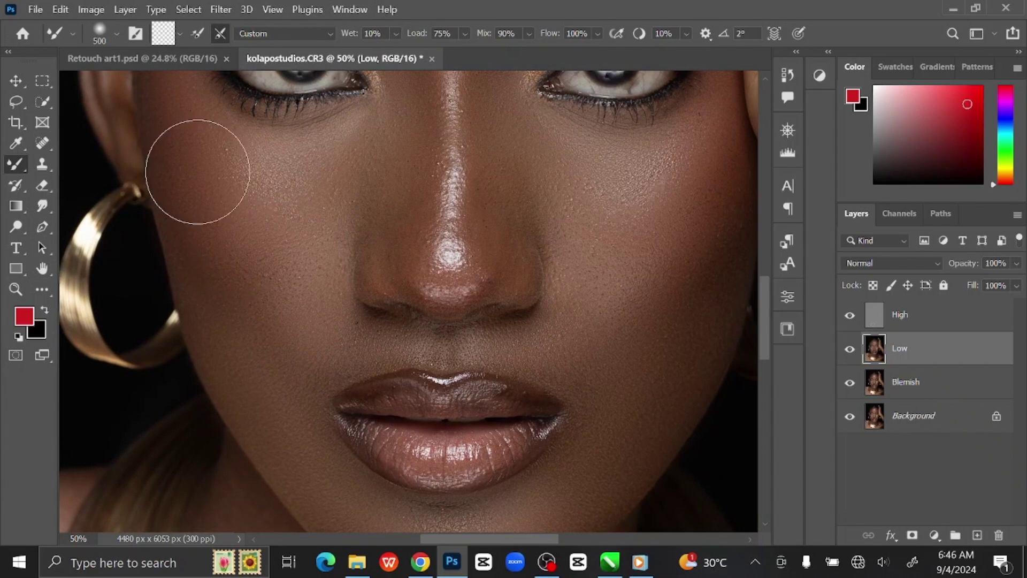
mouse_move(197, 171)
mouse_down()
mouse_move(277, 248)
mouse_move(241, 203)
mouse_move(211, 196)
mouse_move(257, 268)
mouse_up()
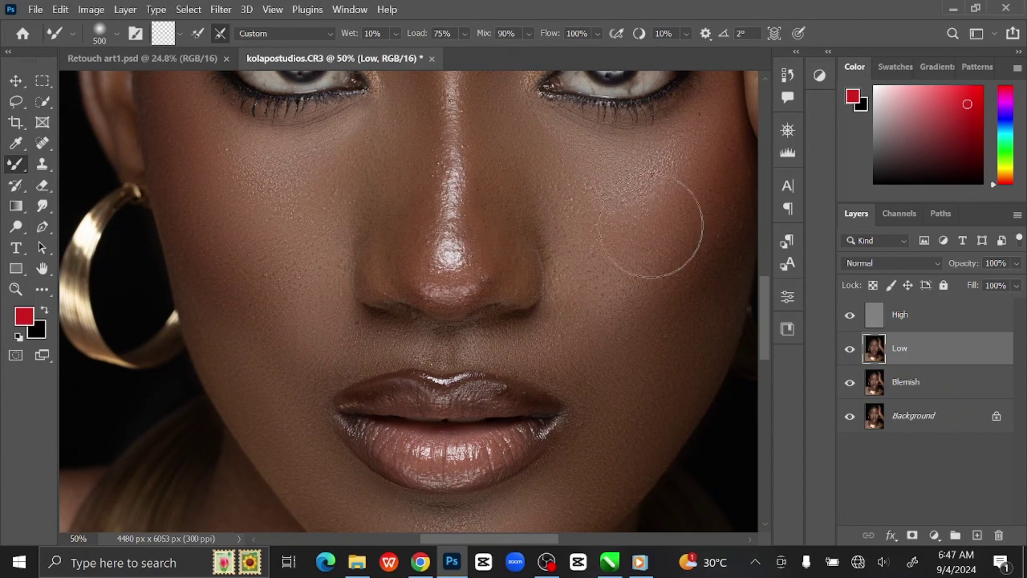
Blend the skin along the nose bridge between the eyes with the Mixer Brush at size 300
scroll(588, 246, up, 2)
key(bracketleft)
key(bracketleft)
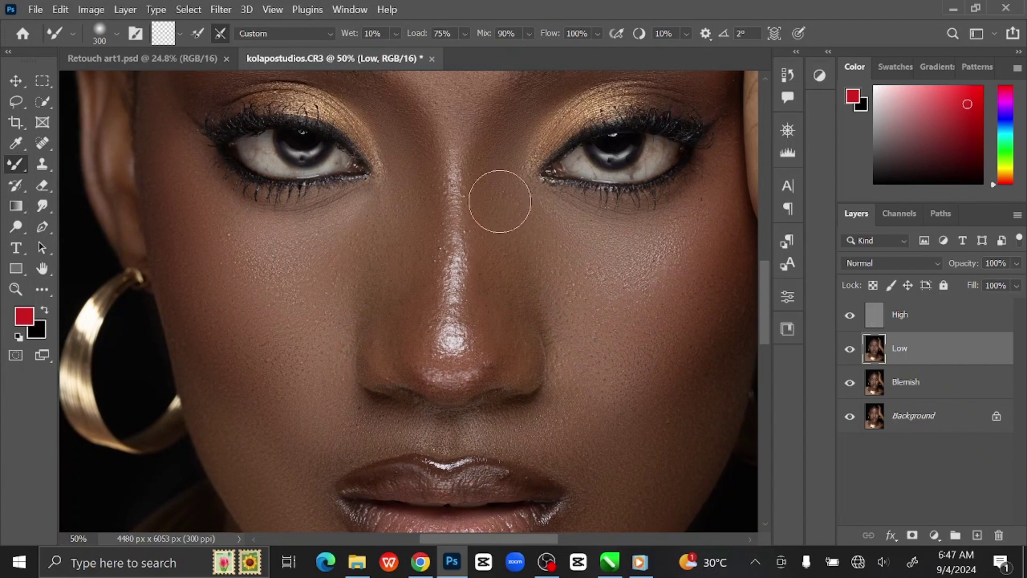
mouse_move(499, 201)
mouse_down()
mouse_move(451, 229)
mouse_move(458, 145)
mouse_move(465, 332)
mouse_move(426, 259)
mouse_move(426, 223)
mouse_move(470, 161)
mouse_up()
scroll(465, 171, up, 2)
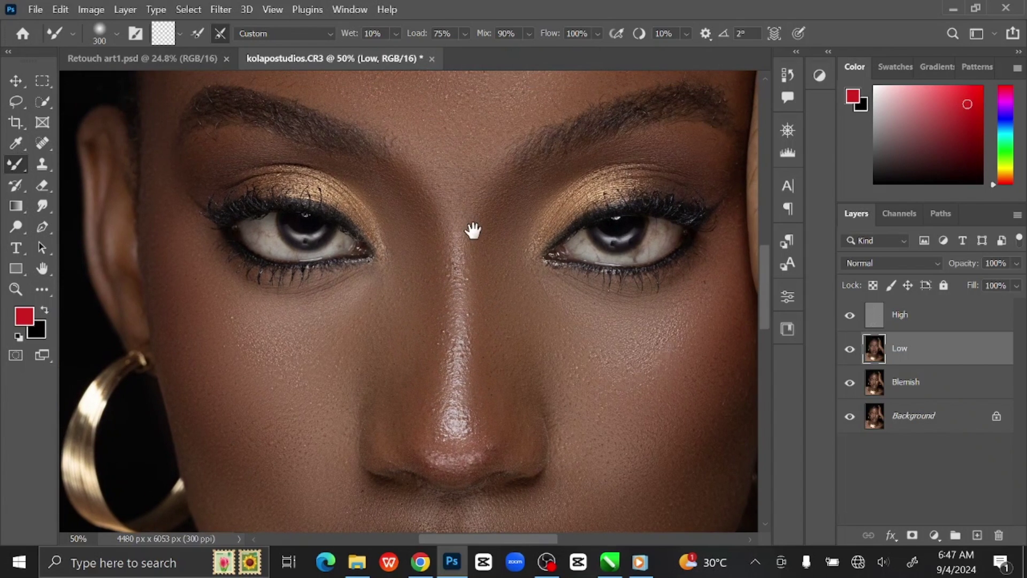
Smooth the tip and lower edge of the nose with the Mixer Brush at sizes 200 and 250
scroll(472, 230, down, 2)
key(bracketleft)
key(bracketleft)
key(bracketleft)
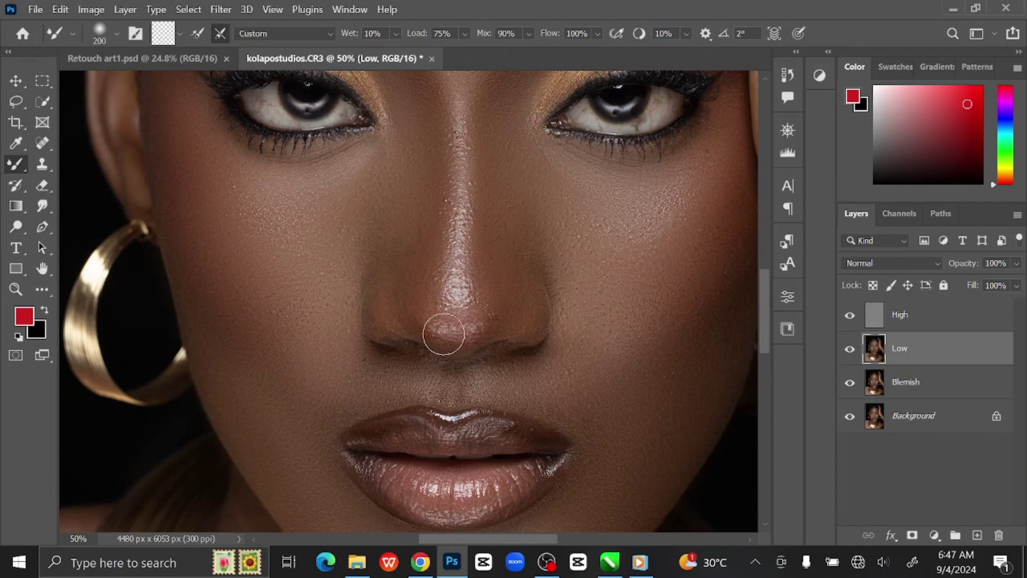
key(bracketright)
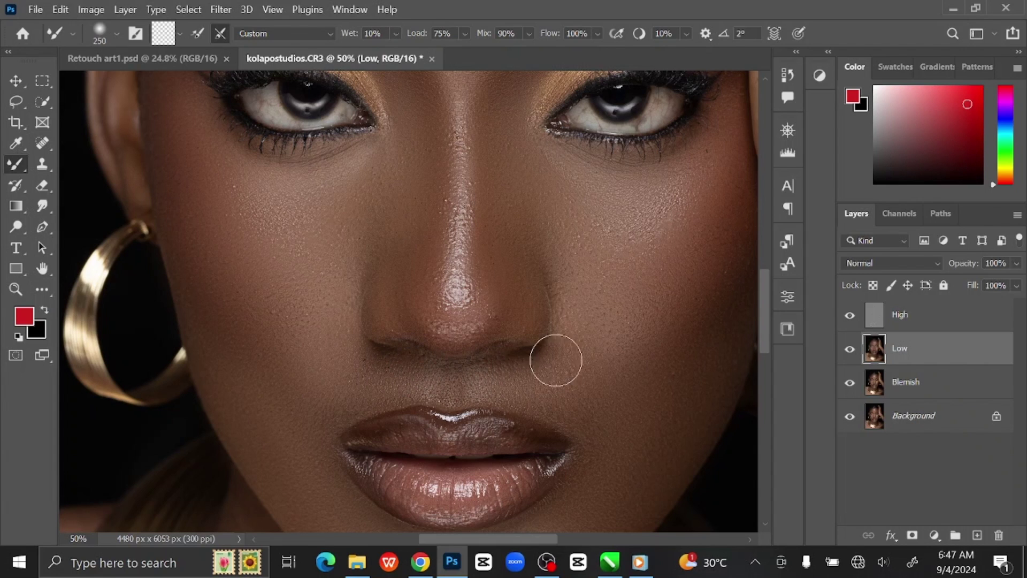
Blend the right-hand cheek beside the nose with the Mixer Brush at sizes 400 and 500
key(bracketright)
key(bracketright)
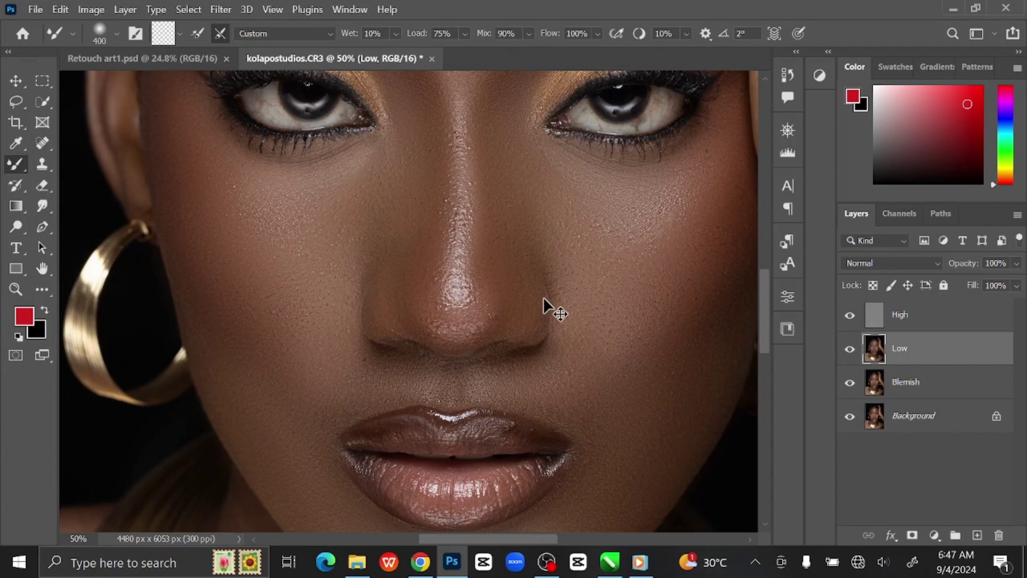
key(ctrl+minus)
drag(544, 294, 525, 296)
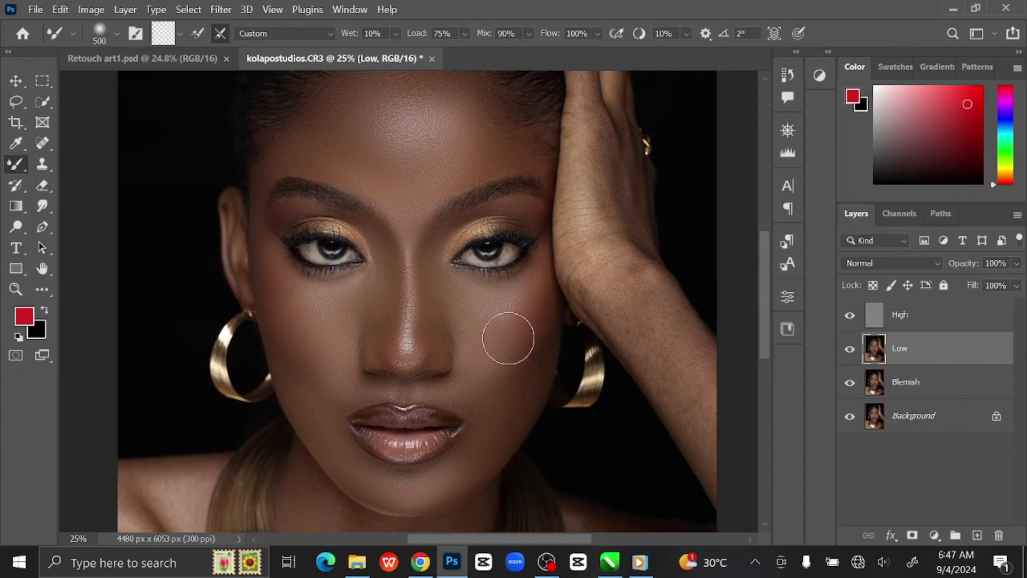
Smooth the fingers and back of the raised hand with the Mixer Brush at size 400
key(ctrl+plus)
drag(570, 368, 550, 486)
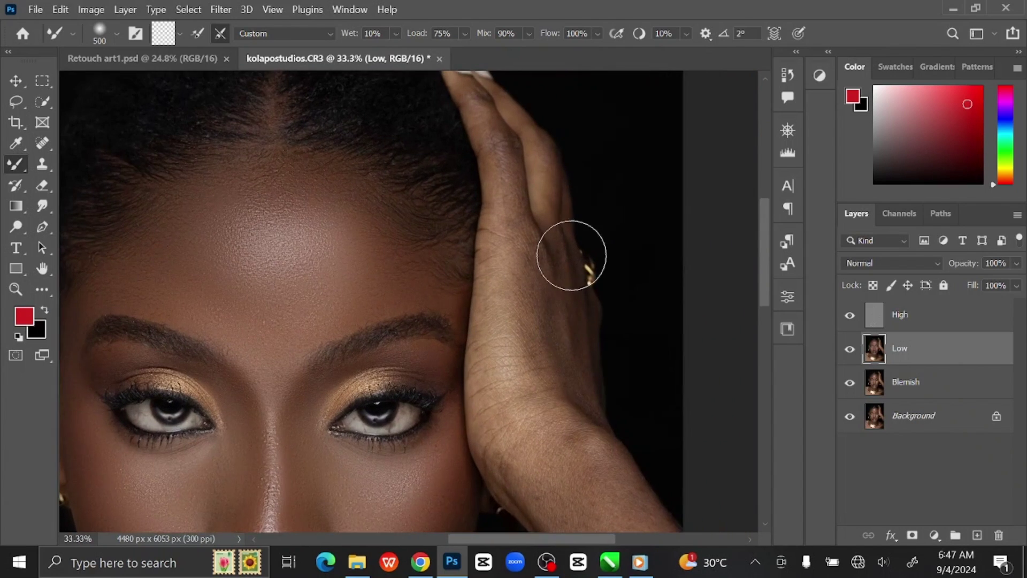
scroll(572, 252, up, 2)
key(bracketleft)
key(bracketleft)
key(bracketleft)
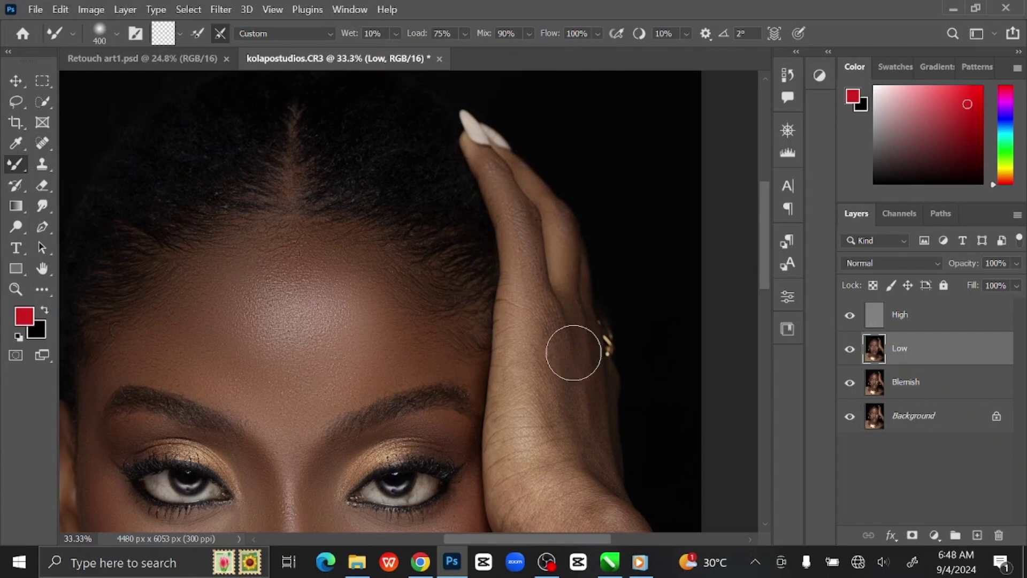
mouse_move(568, 411)
mouse_down()
mouse_move(550, 321)
mouse_move(550, 344)
mouse_up()
Even out the lower part of the raised hand and the wrist with the Mixer Brush at size 600
key(bracketright)
key(bracketright)
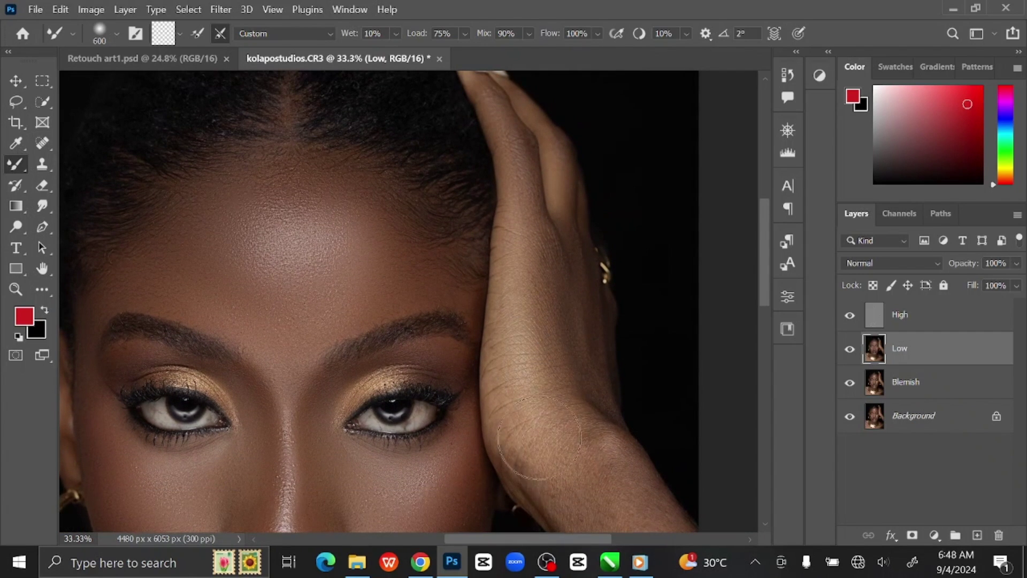
drag(560, 396, 539, 263)
mouse_move(546, 376)
mouse_down()
mouse_move(525, 373)
mouse_move(524, 316)
mouse_up()
key(bracketleft)
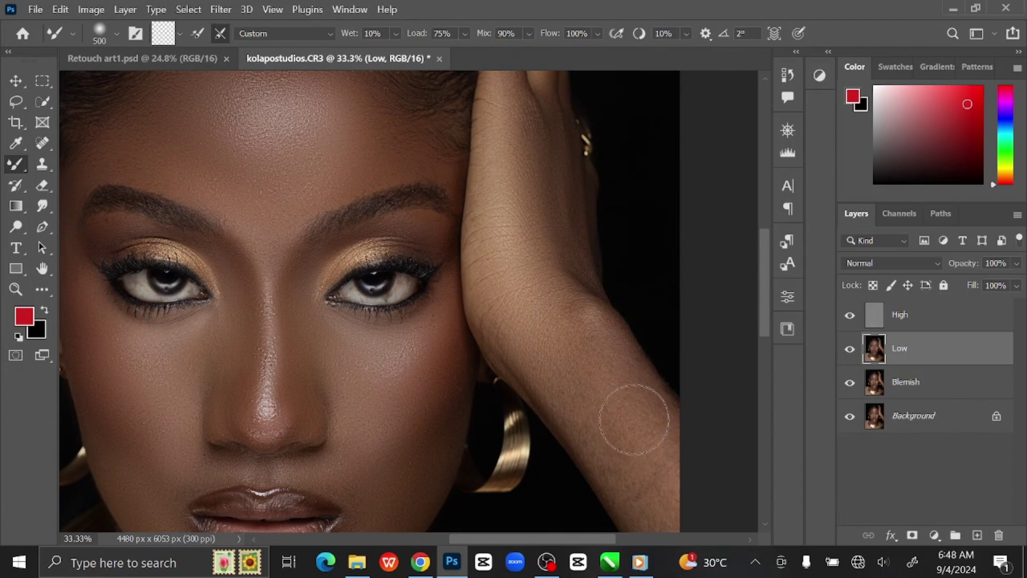
Smooth the forearm with the Mixer Brush at size 600 and the wrist edge above the earring at size 300
key(bracketright)
drag(597, 397, 573, 284)
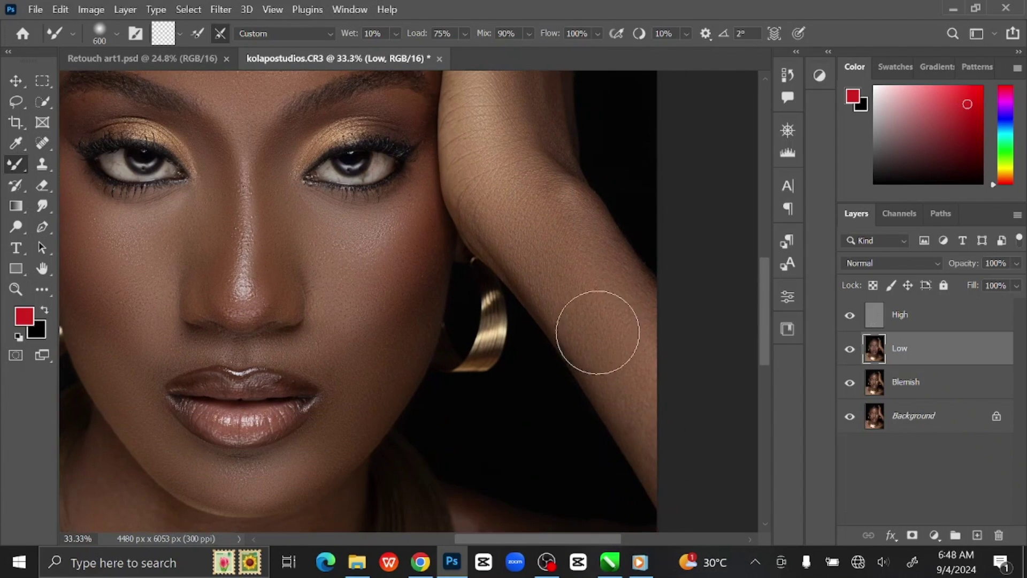
key(bracketleft)
key(bracketleft)
key(bracketleft)
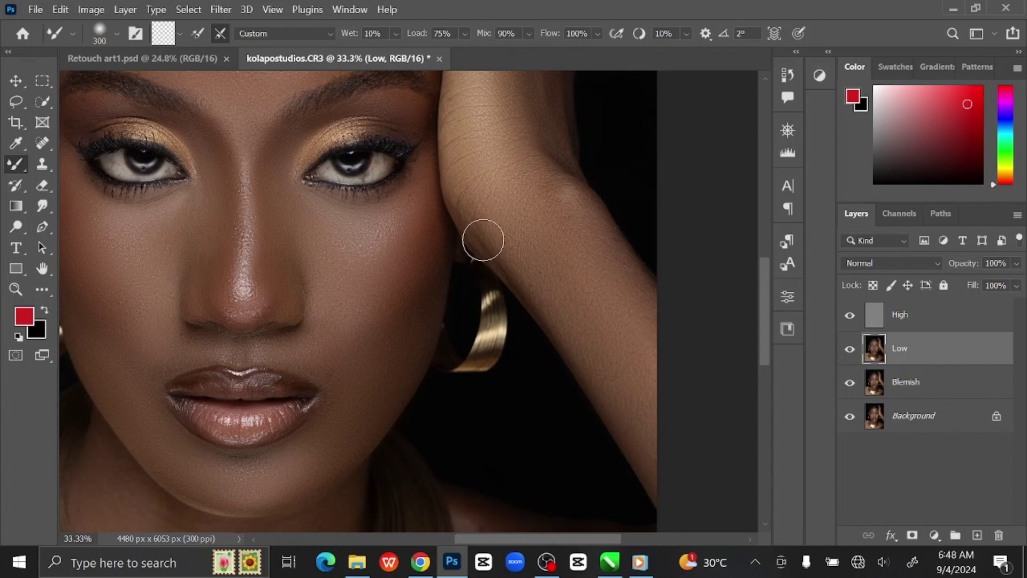
key(bracketright)
key(bracketright)
key(bracketright)
Blend the neck between the jaw and the necklace with the Mixer Brush at sizes 400 and 500
scroll(683, 204, down, 5)
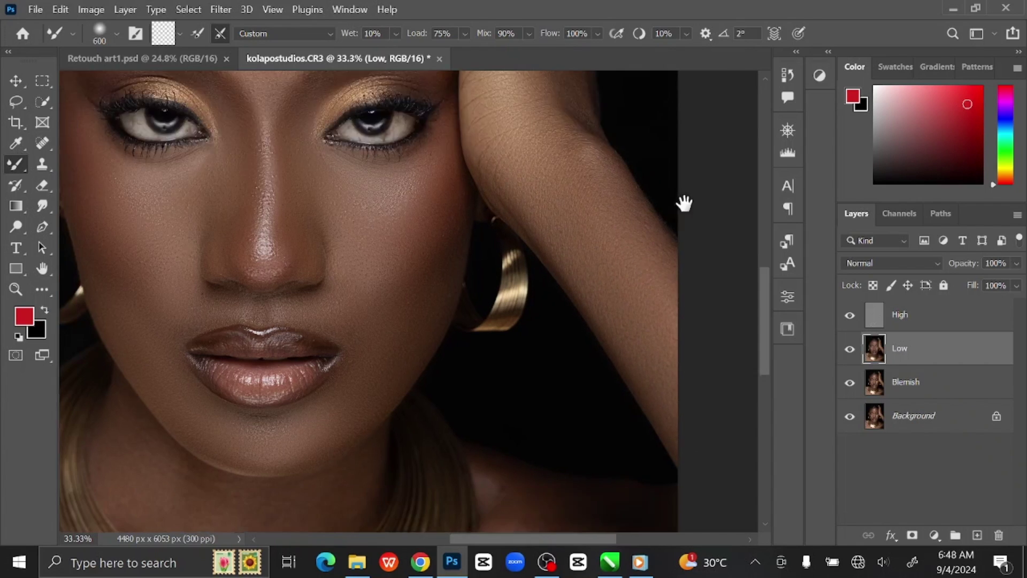
drag(618, 303, 712, 303)
key(bracketleft)
key(bracketleft)
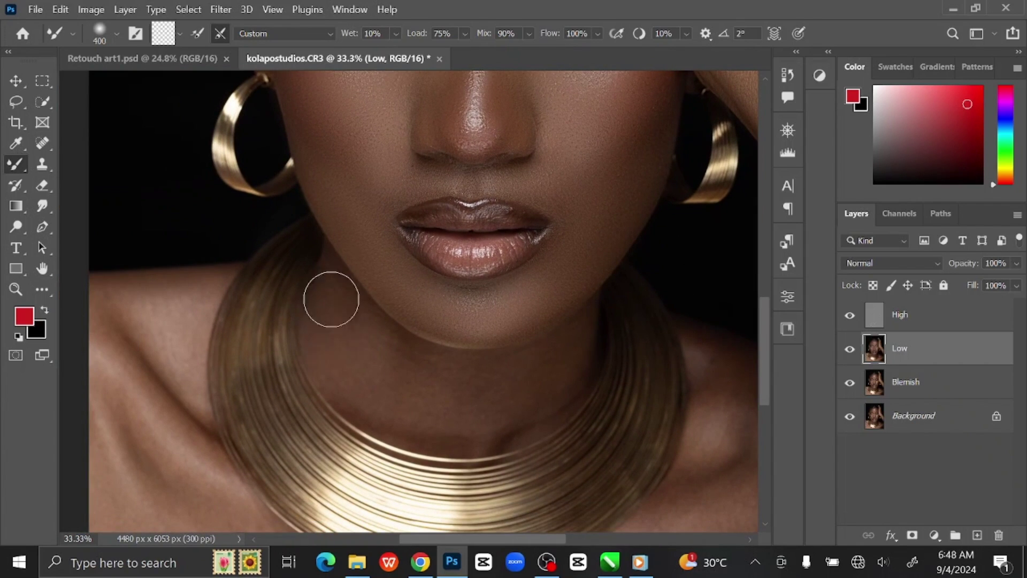
key(bracketright)
key(bracketright)
key(bracketright)
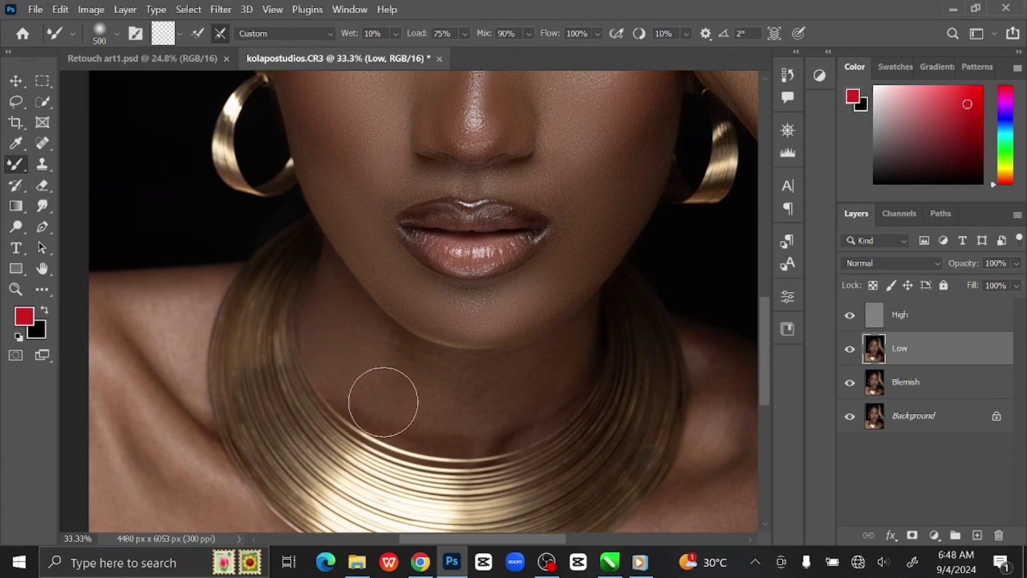
key(bracketleft)
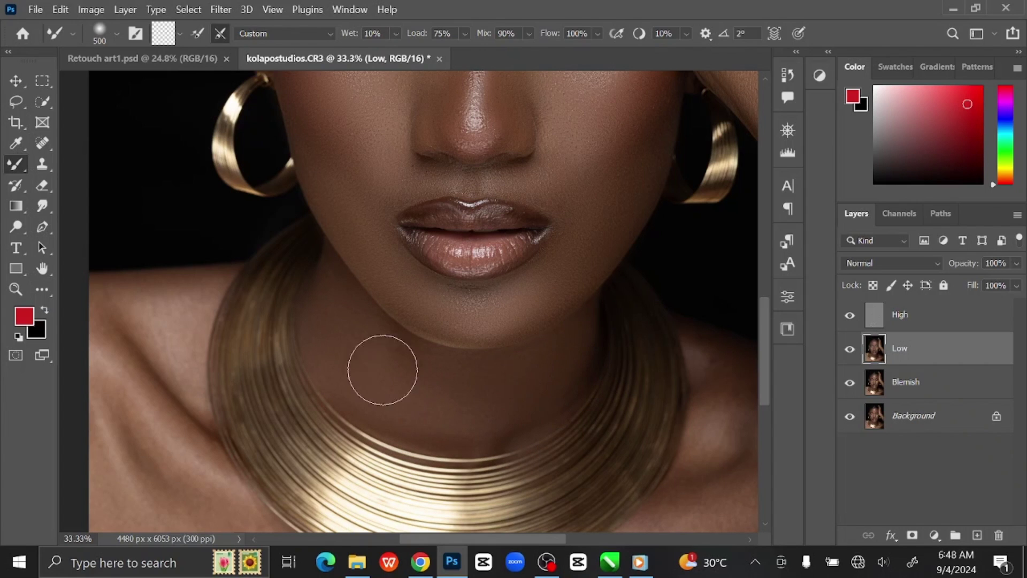
key(bracketright)
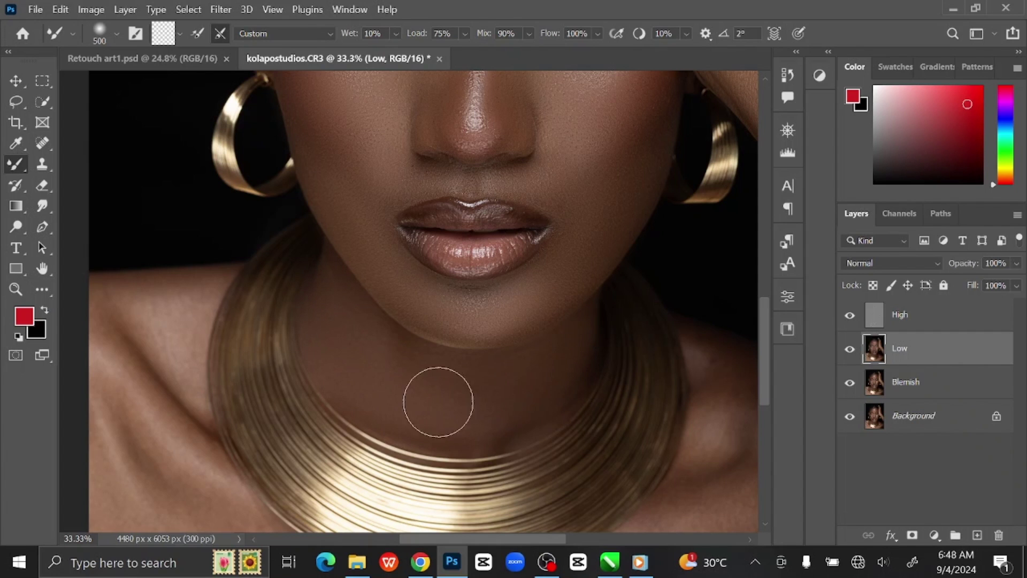
Smooth the left-hand shoulder and collarbone with the Mixer Brush at sizes 400 and 500
key(ctrl+minus)
key(ctrl+minus)
key(ctrl+plus)
key(ctrl+plus)
key(bracketright)
drag(456, 412, 665, 428)
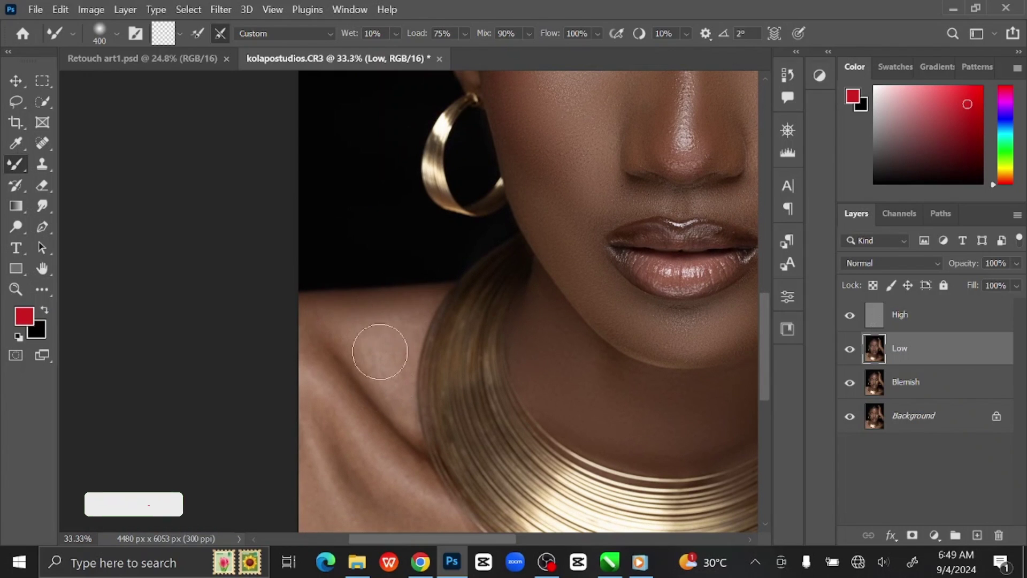
key(bracketleft)
key(bracketleft)
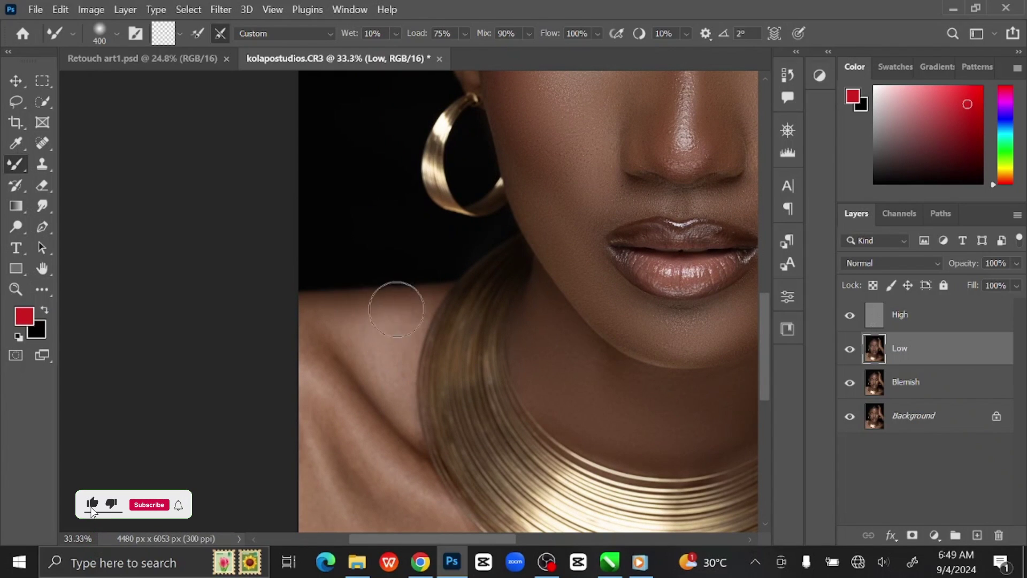
key(bracketright)
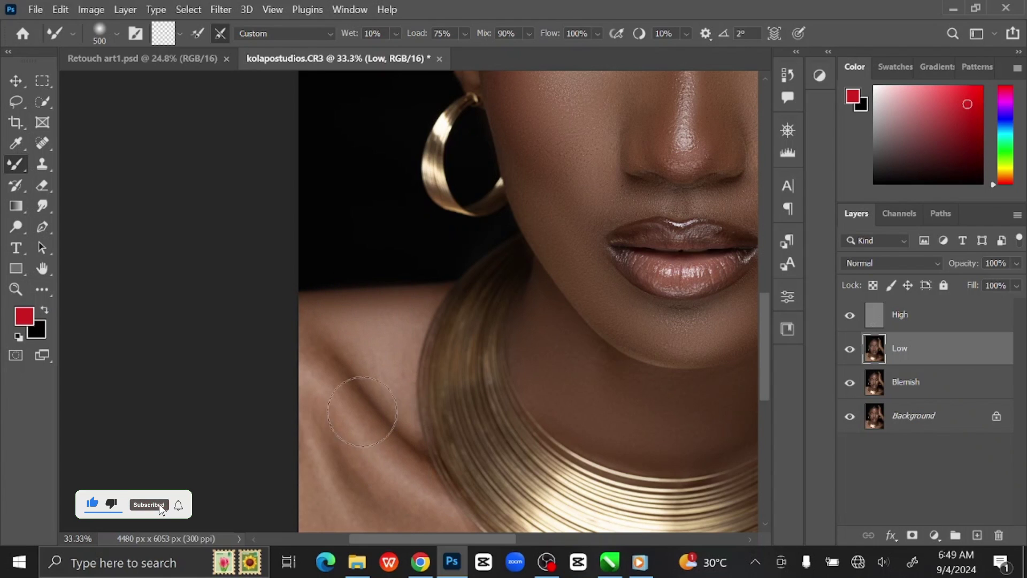
drag(362, 412, 323, 395)
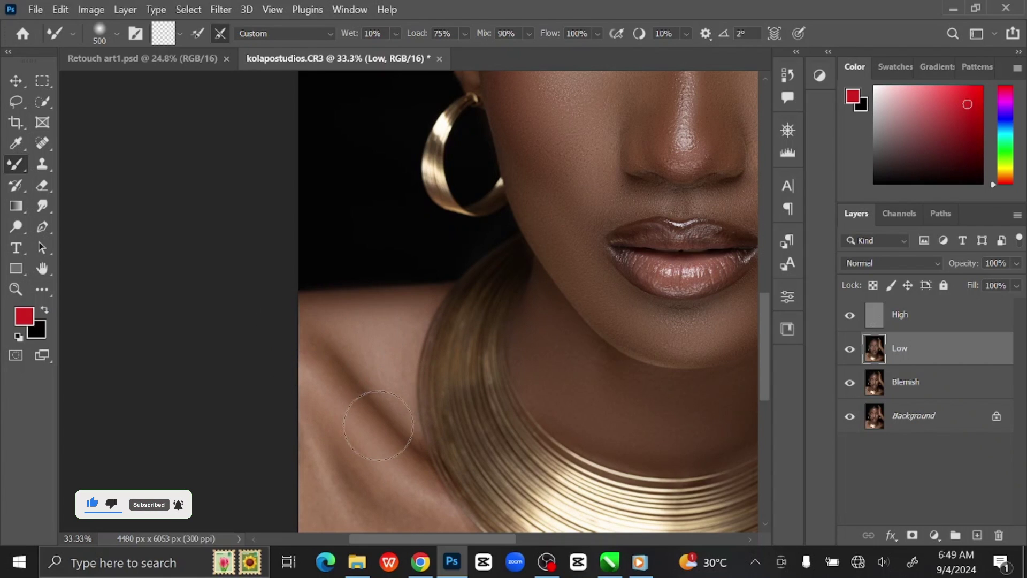
Smooth the chest below the left-hand collarbone with the Mixer Brush at sizes 600 and 800
scroll(378, 425, down, 3)
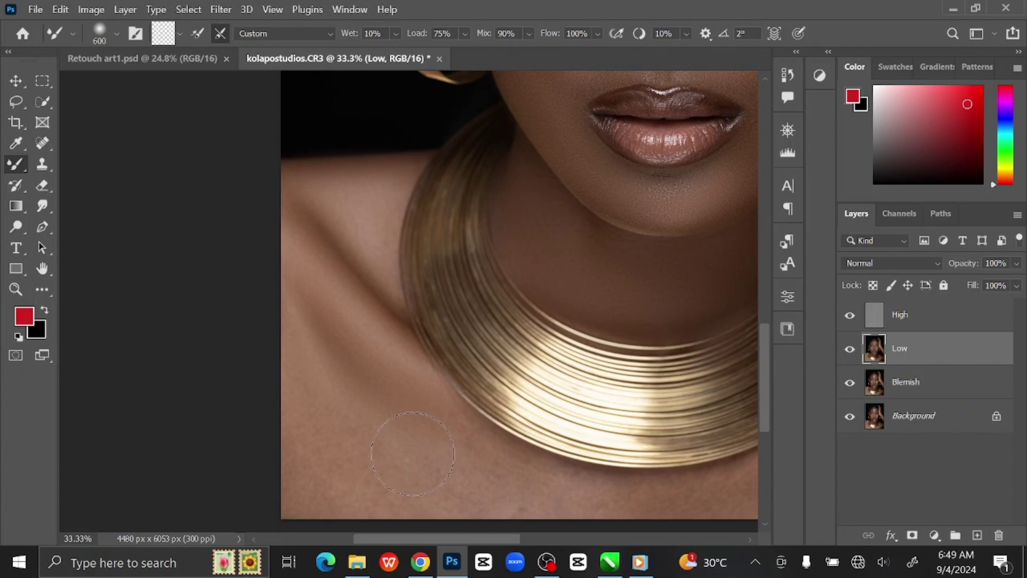
scroll(412, 453, down, 2)
key(bracketright)
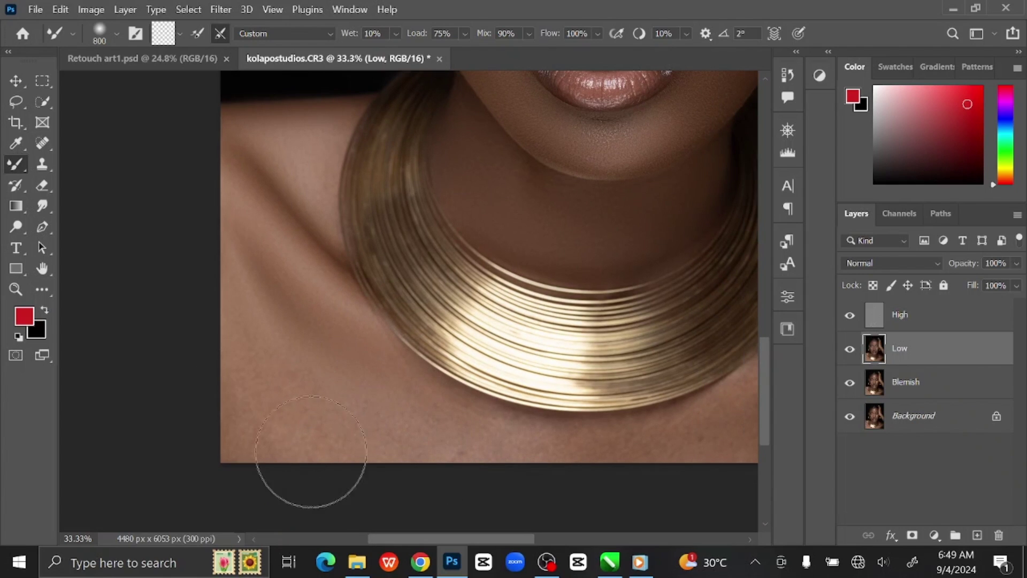
mouse_move(311, 451)
mouse_down()
mouse_move(207, 344)
mouse_move(412, 454)
mouse_move(286, 321)
mouse_move(422, 406)
mouse_up()
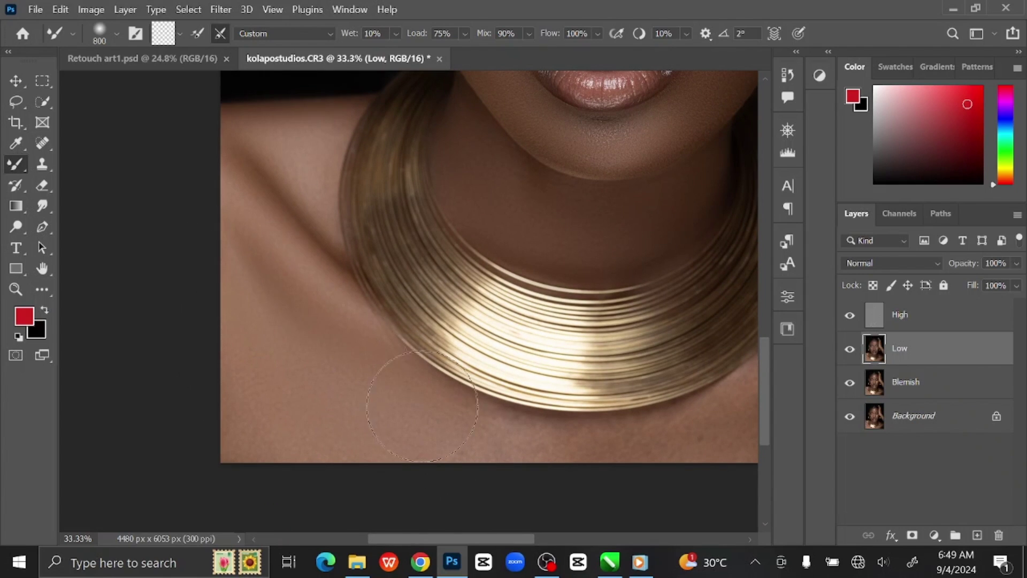
Blend the chest below the necklace toward the right-hand side with the Mixer Brush at size 700
key(bracketleft)
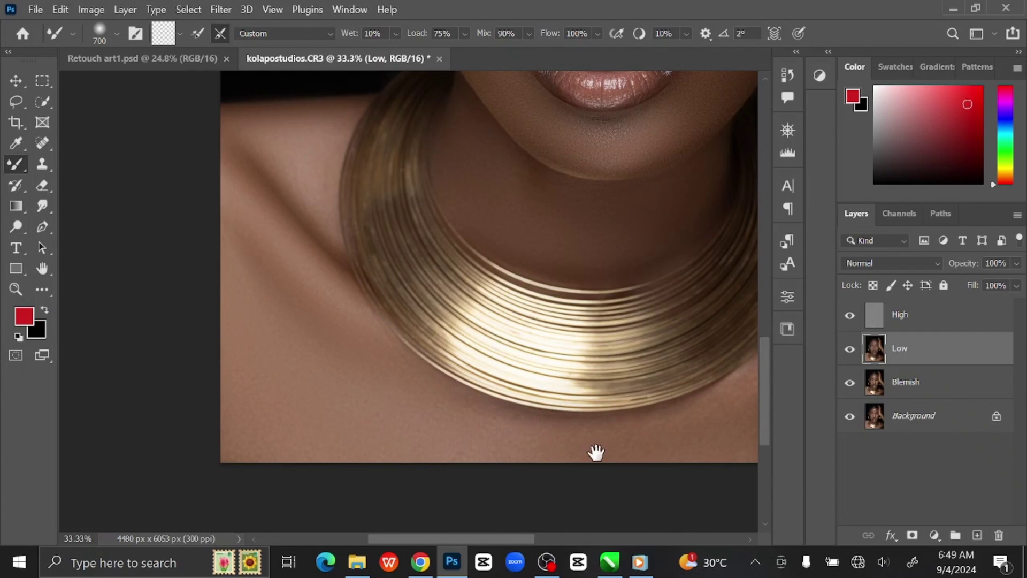
drag(595, 452, 360, 465)
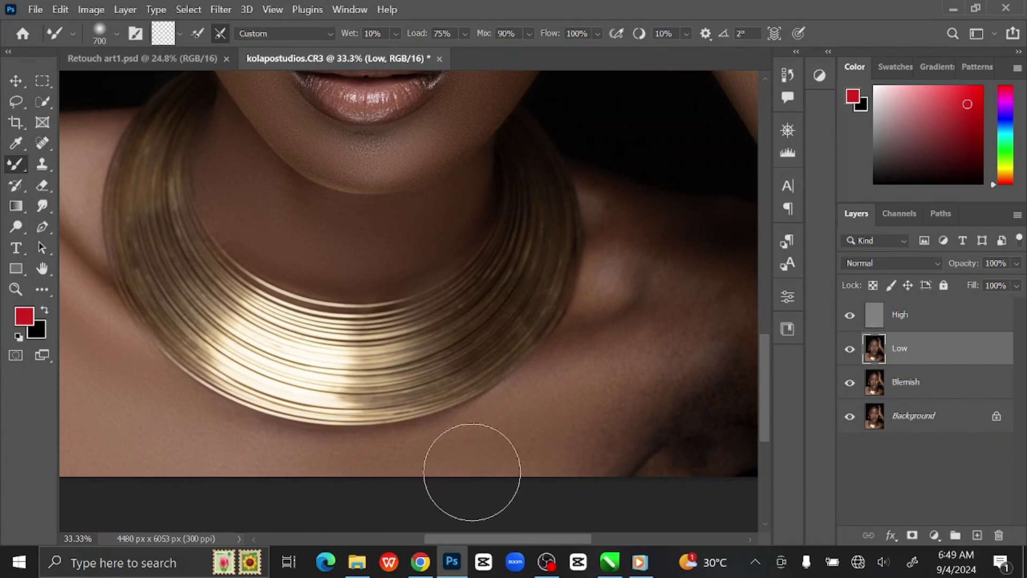
drag(612, 419, 475, 456)
Smooth the right-hand shoulder and collarbone beside the necklace with the Mixer Brush at sizes 400 and 700
key(bracketleft)
key(bracketleft)
key(bracketleft)
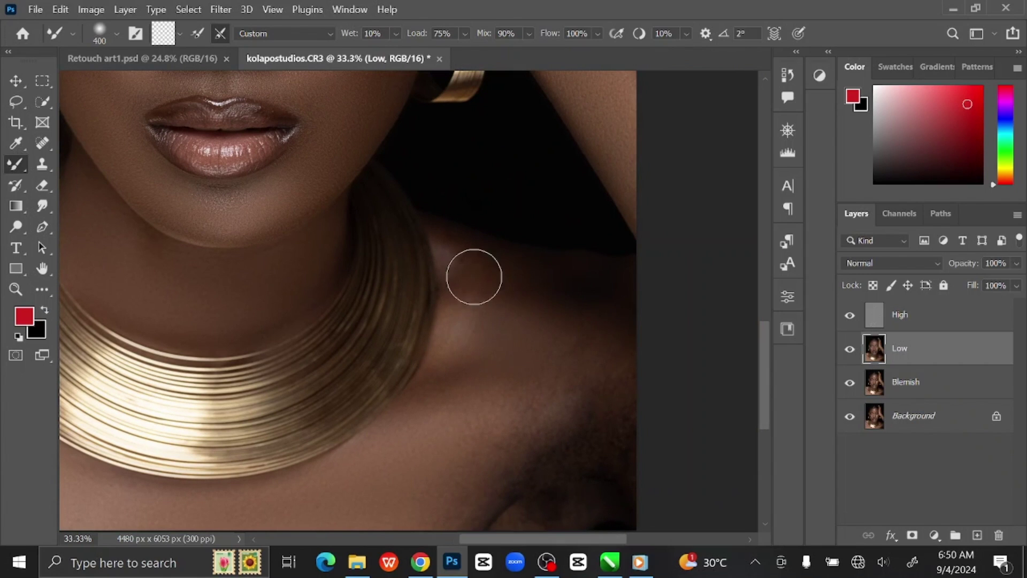
key(bracketright)
key(bracketright)
key(bracketright)
key(bracketright)
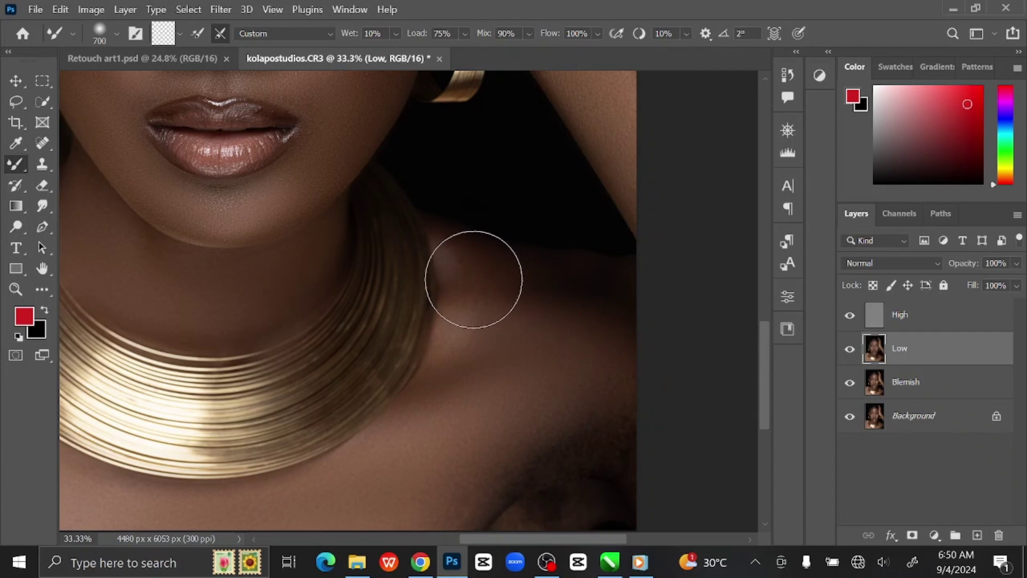
Blend the dark, patchy skin in the photo's lower right corner with the Mixer Brush at size 600
key(bracketleft)
key(bracketleft)
key(bracketleft)
key(bracketleft)
key(bracketright)
key(bracketright)
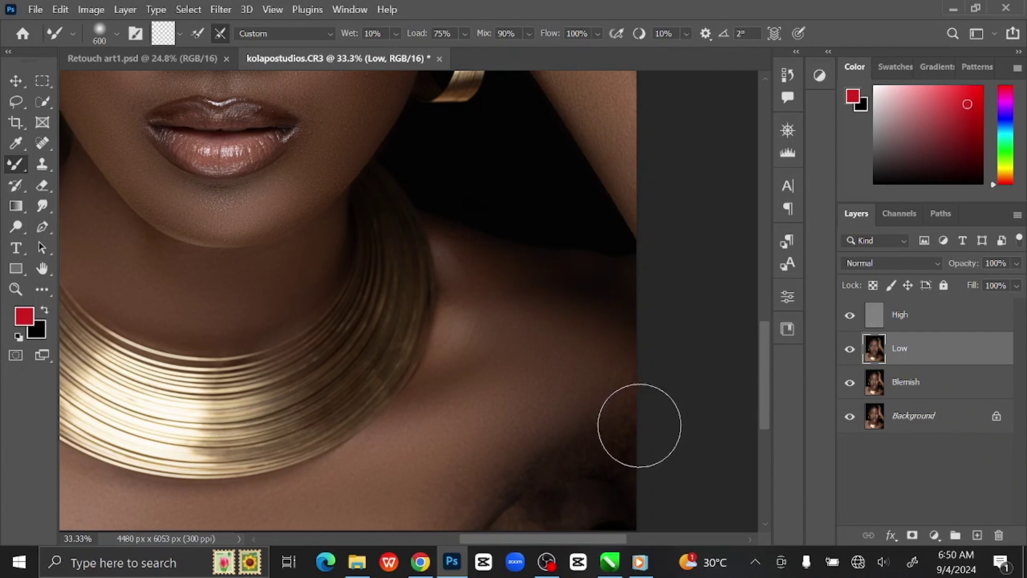
mouse_move(640, 424)
mouse_down()
mouse_move(646, 378)
mouse_move(668, 343)
mouse_up()
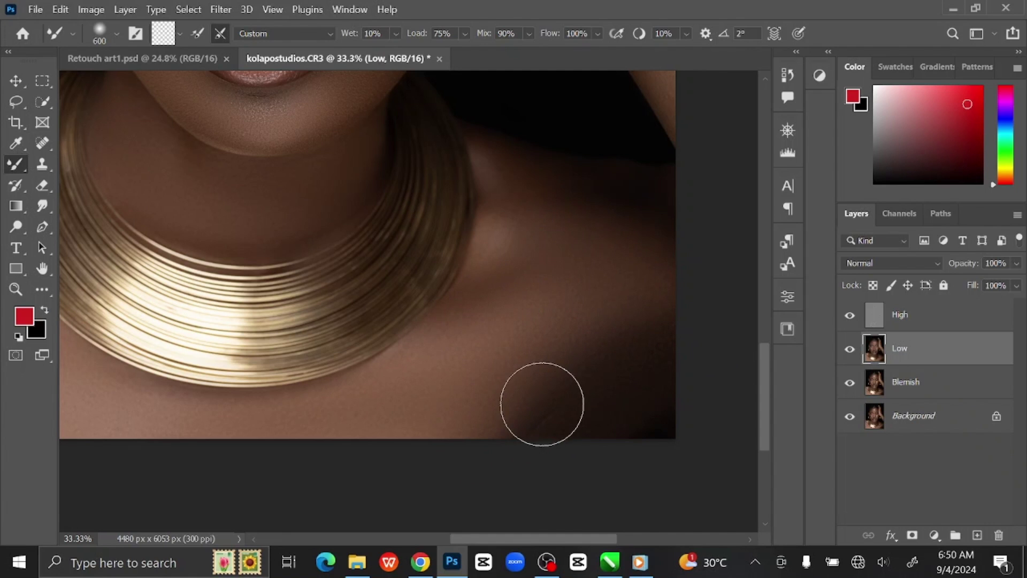
scroll(541, 406, down, 5)
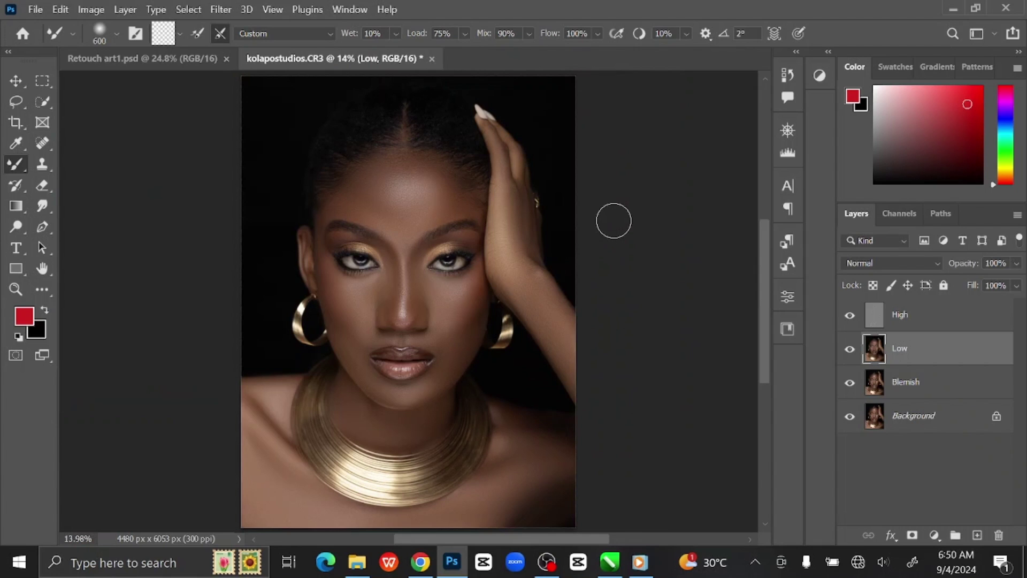
Smooth the left-hand cheek and the lower face with the Mixer Brush at sizes 400 and 500
scroll(613, 221, up, 4)
key(bracketleft)
key(bracketleft)
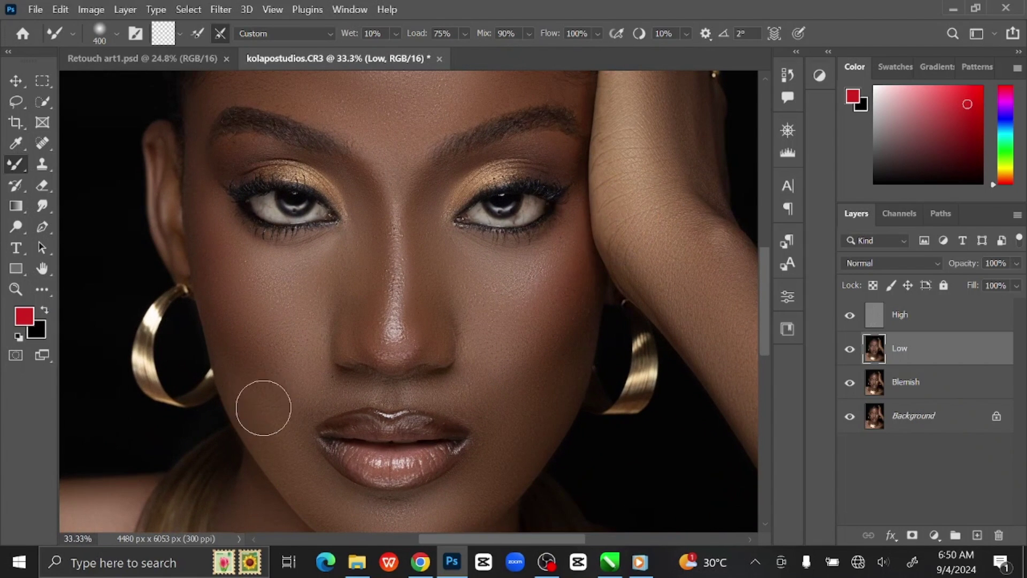
key(bracketleft)
mouse_move(263, 393)
mouse_down()
mouse_move(241, 350)
mouse_move(281, 349)
mouse_move(268, 319)
mouse_up()
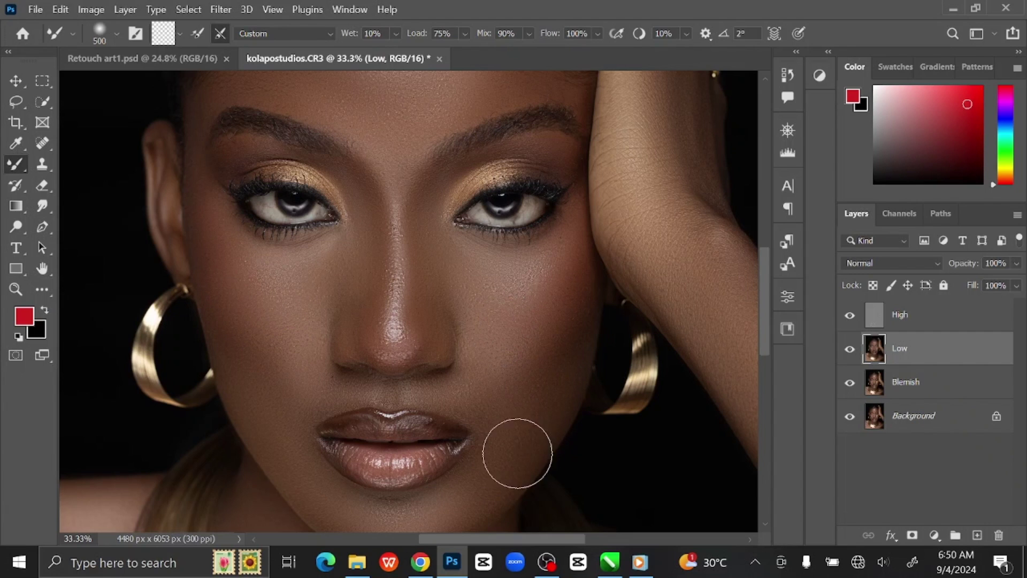
scroll(510, 428, down, 3)
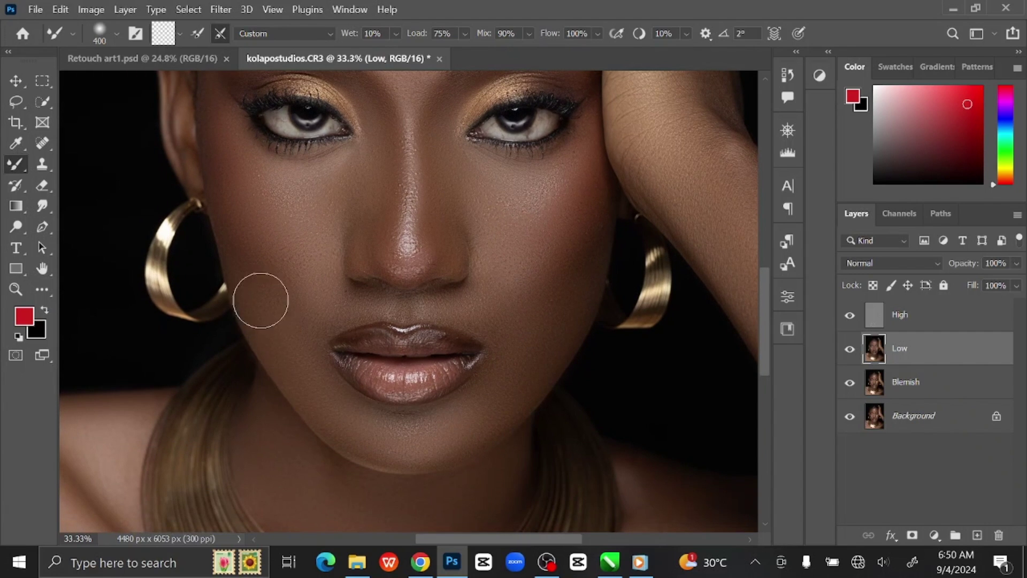
drag(543, 358, 530, 483)
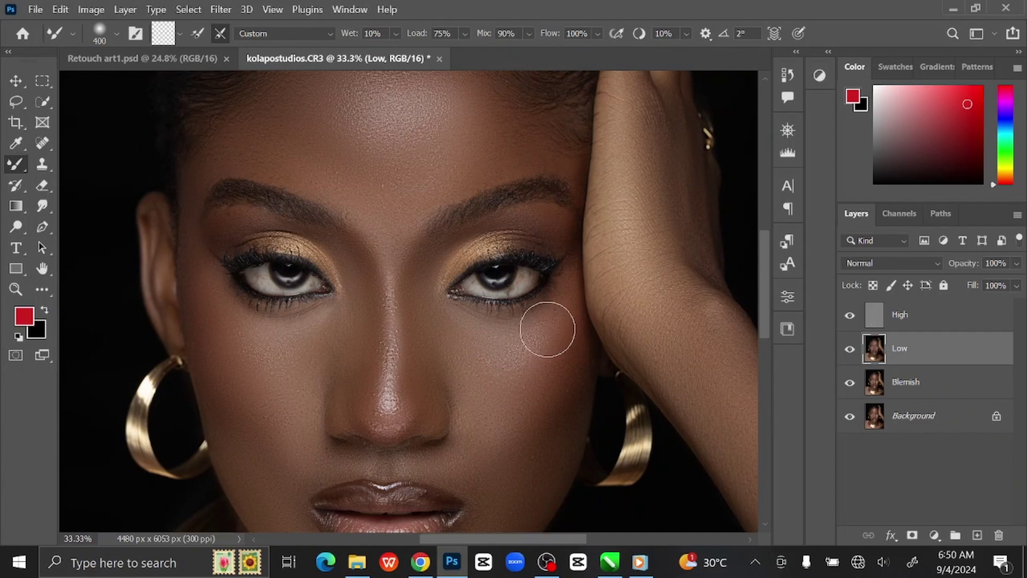
Touch up the skin around the left-hand eyelid, nose and cheeks with the Mixer Brush at sizes 300 and 500
key(bracketleft)
key(bracketright)
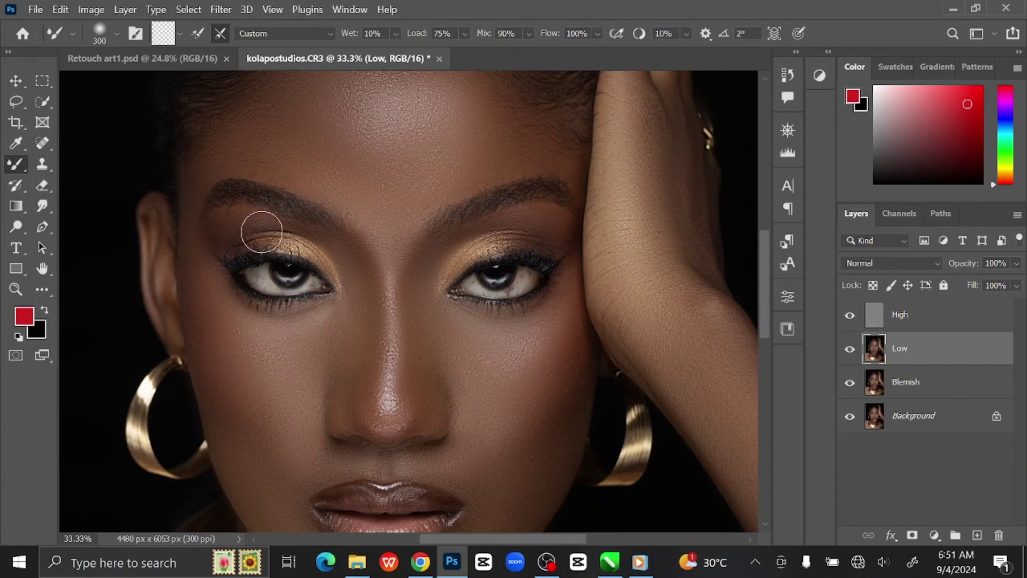
key(bracketright)
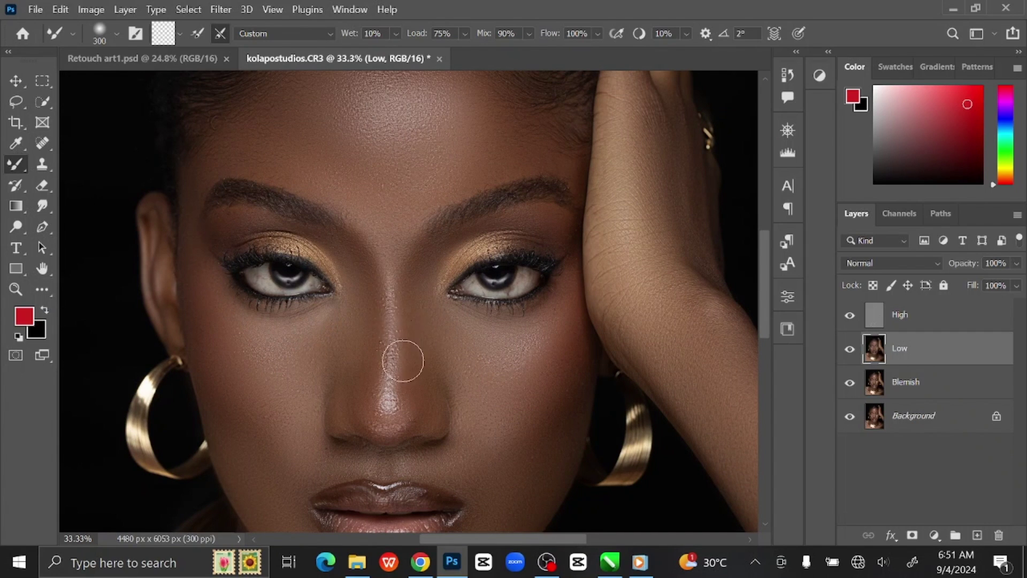
key(bracketright)
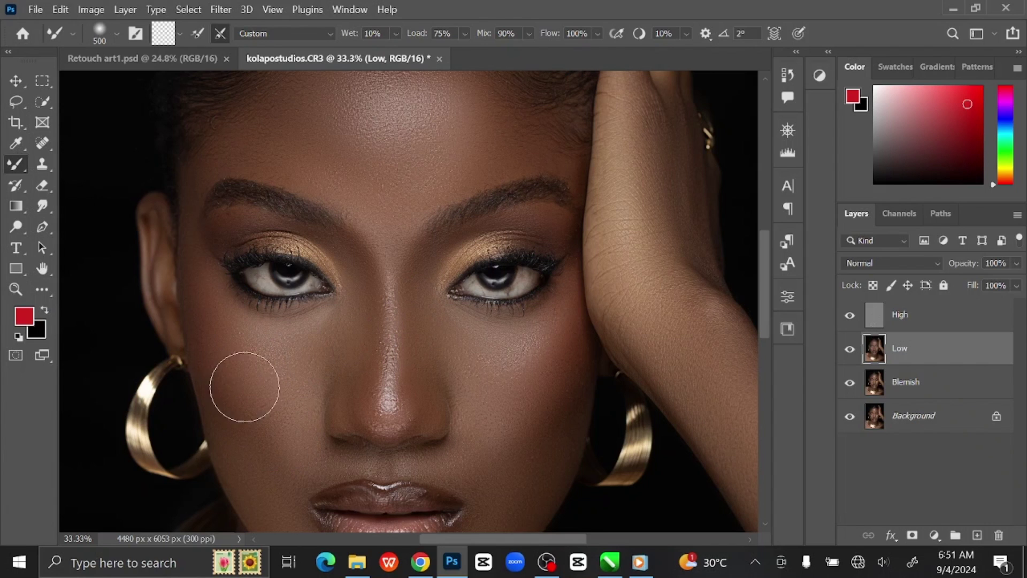
drag(531, 450, 568, 328)
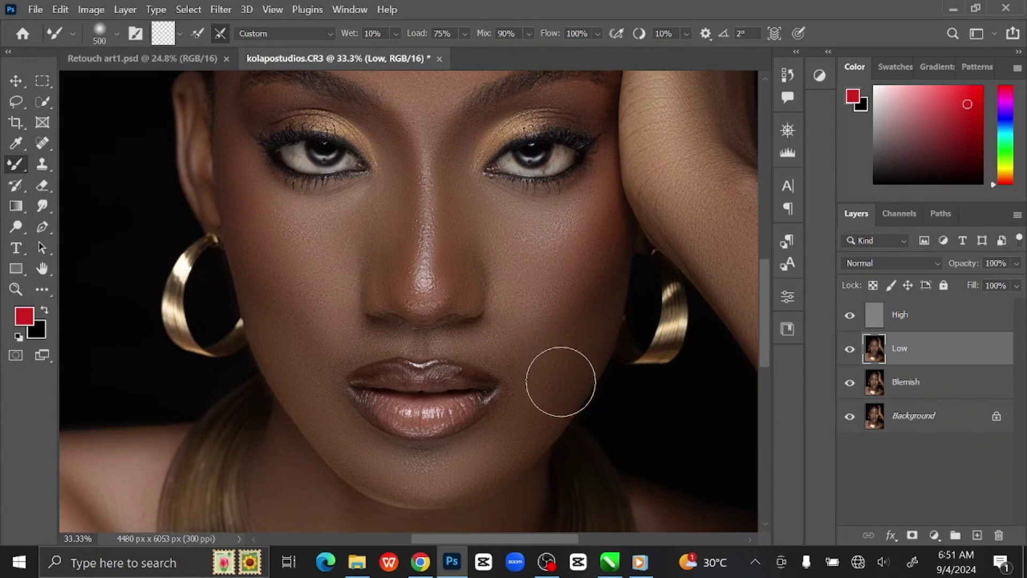
drag(576, 368, 625, 195)
drag(596, 344, 483, 210)
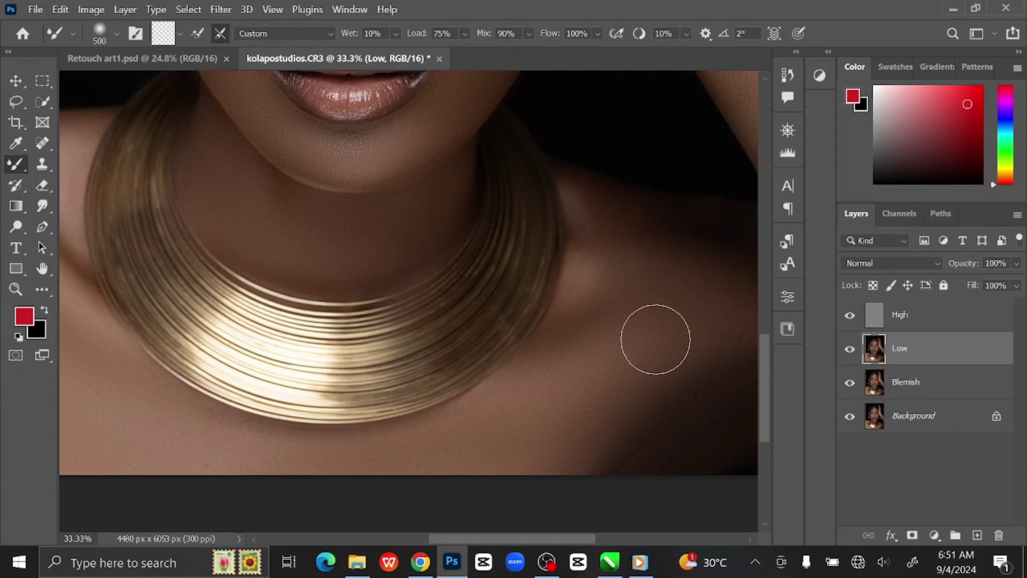
key(ctrl+0)
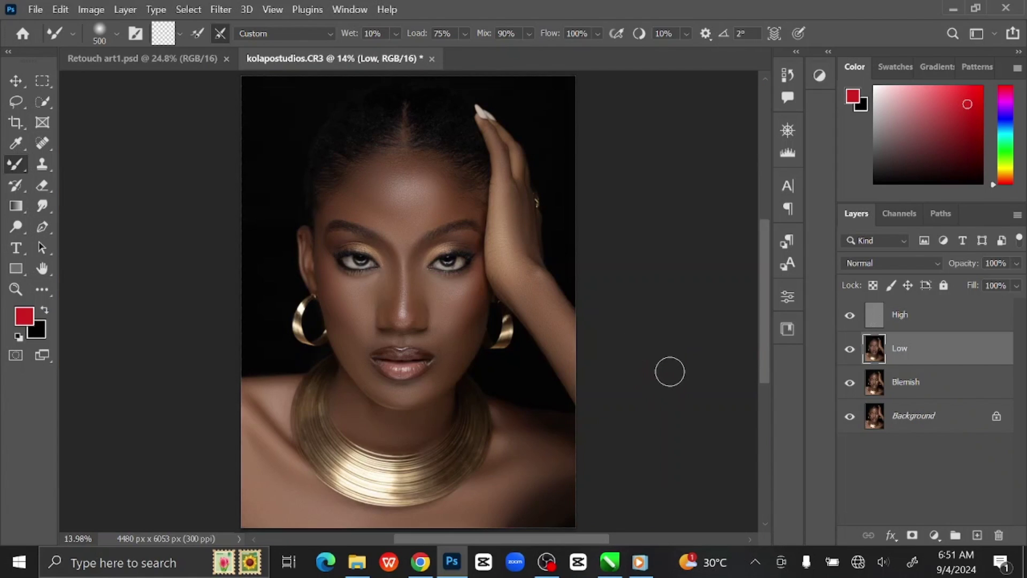
Group the High, Low and Blemish layers, and toggle the group's visibility to compare before and after
click(947, 321)
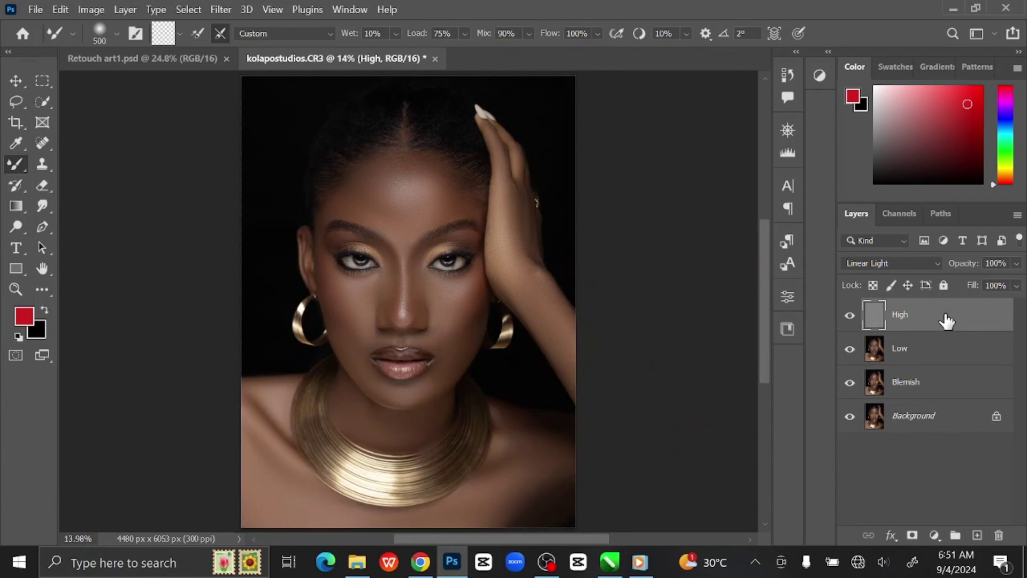
shift+click(940, 388)
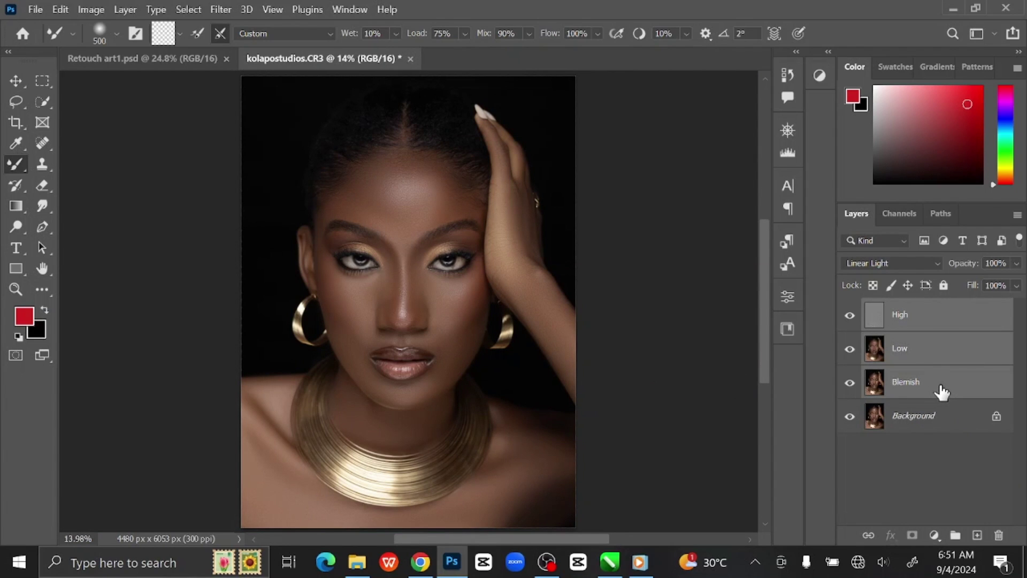
key(ctrl+g)
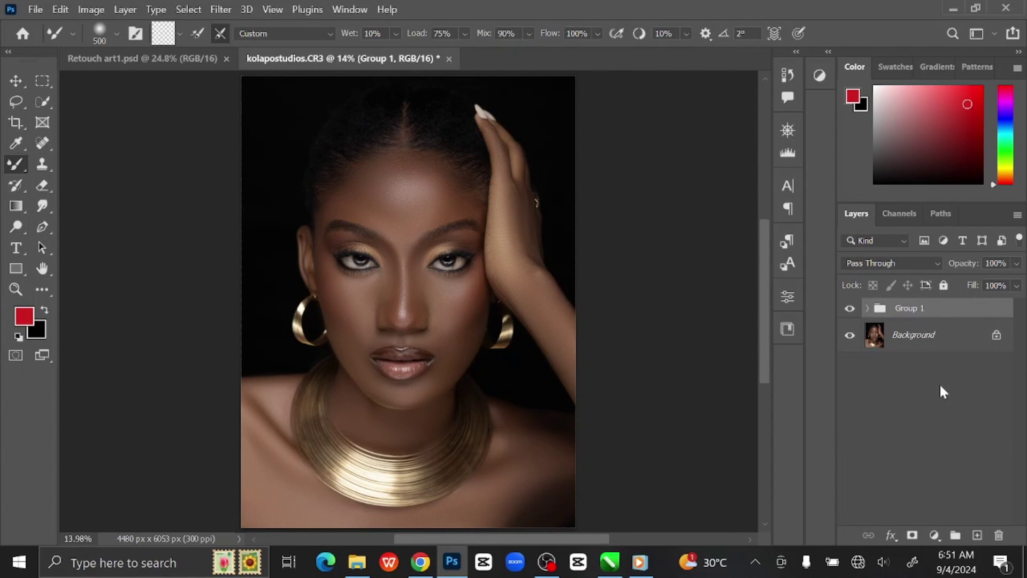
click(849, 308)
click(850, 309)
Add a Gradient Map adjustment layer above the High layer inside Group 1 and hide it
key(v)
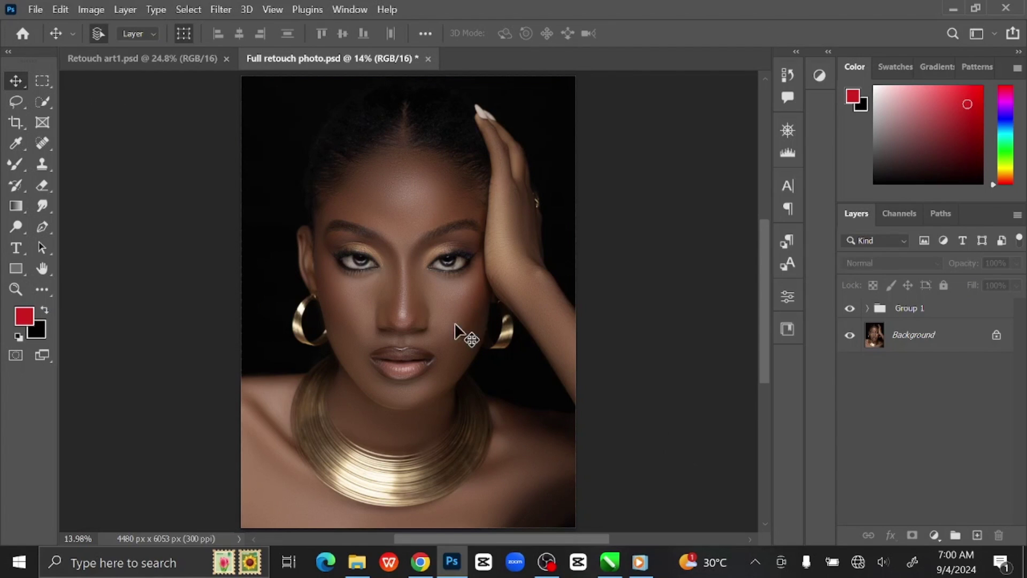
click(867, 309)
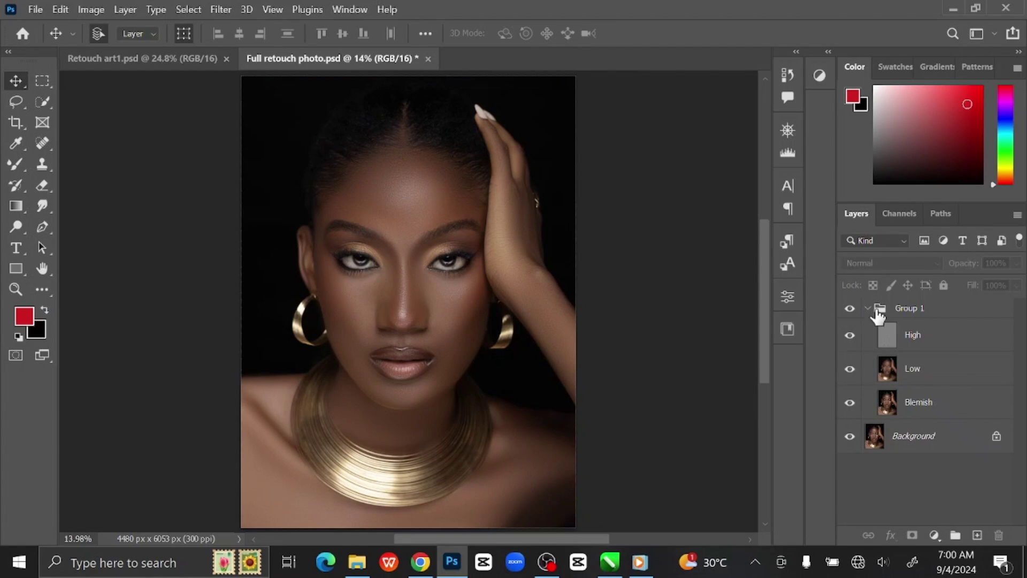
click(942, 343)
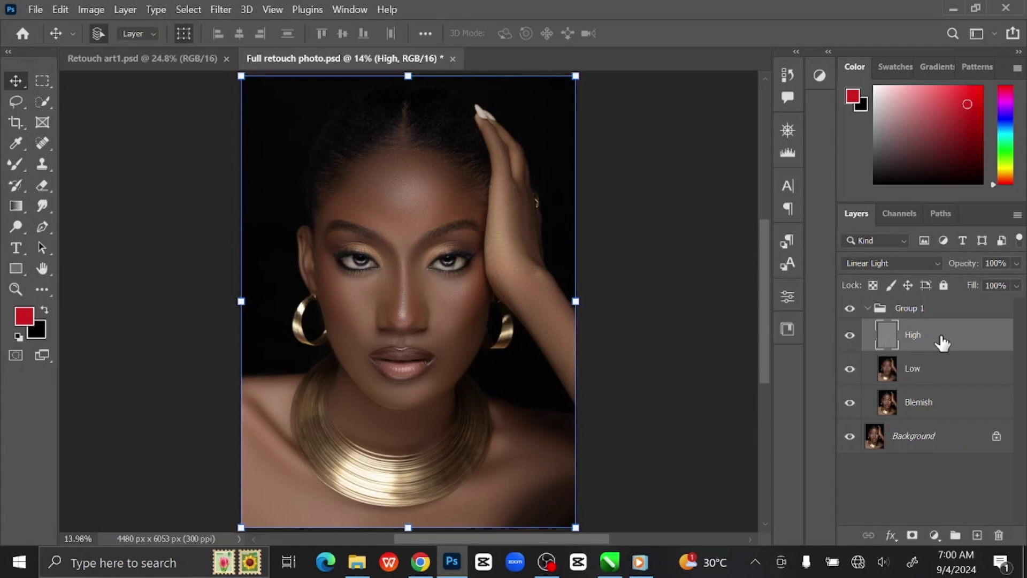
click(933, 535)
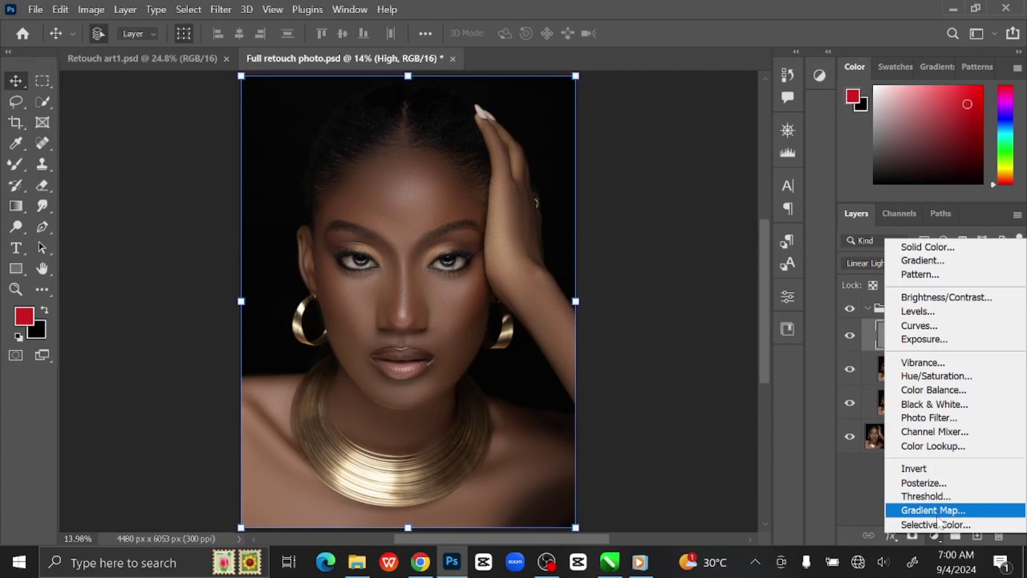
click(937, 509)
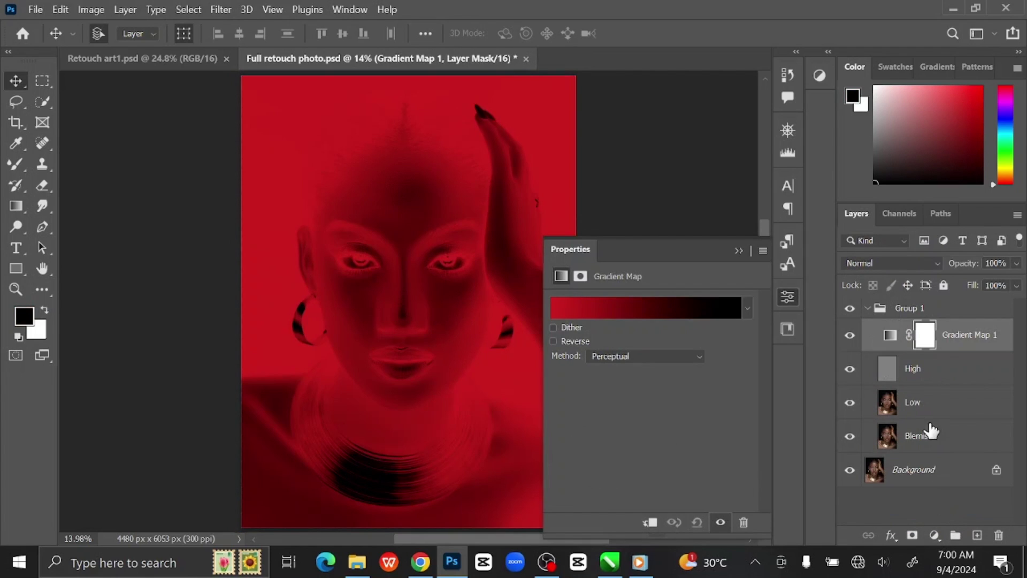
click(850, 336)
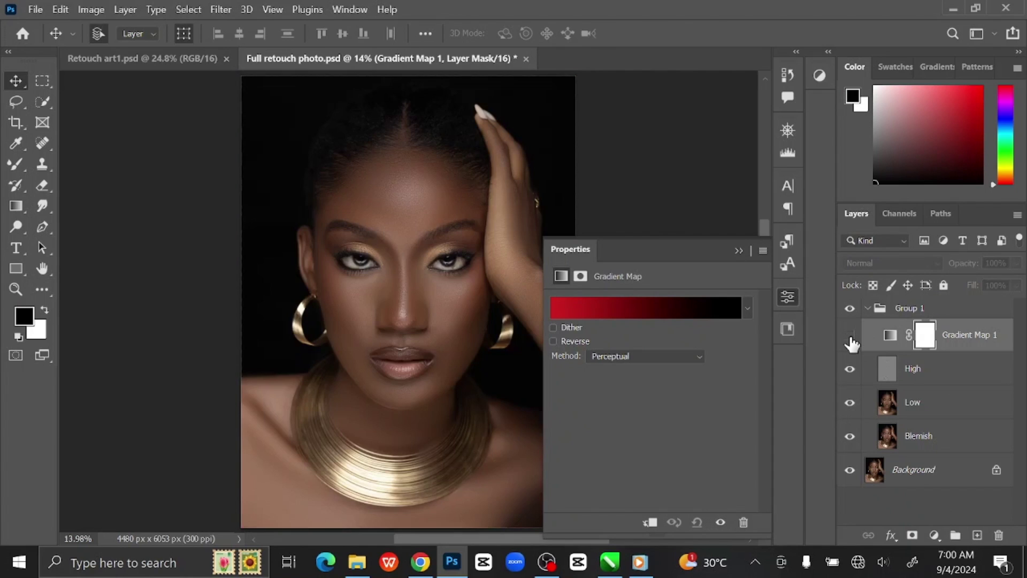
Set the gradient map's starting color stop at location 0% to 2f1b11
click(636, 313)
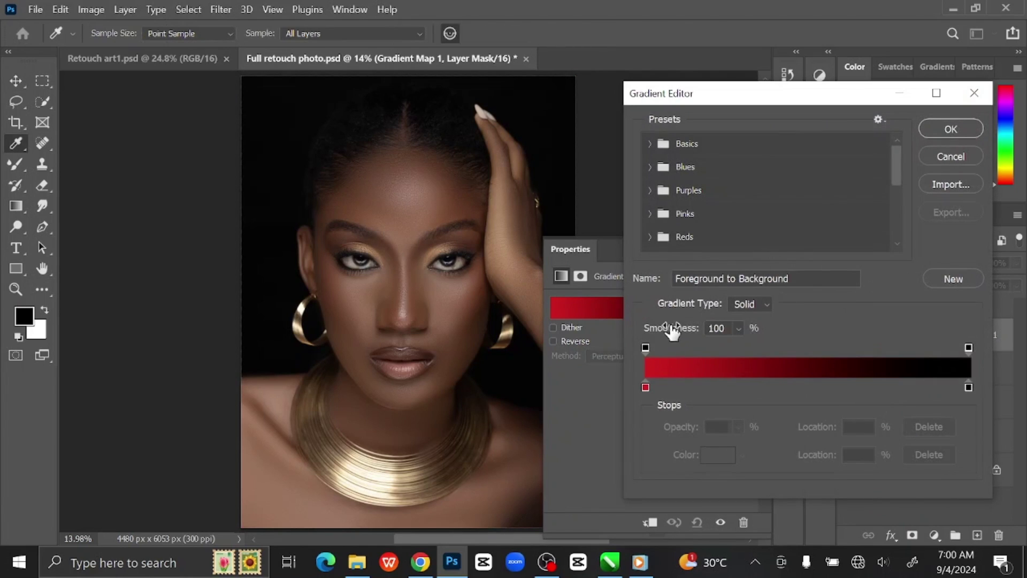
click(645, 386)
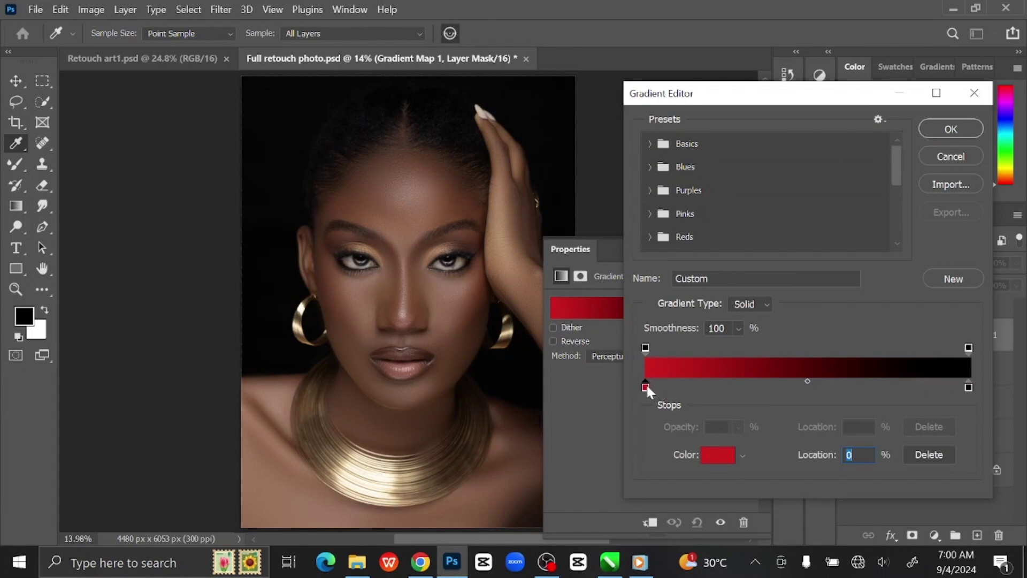
click(719, 455)
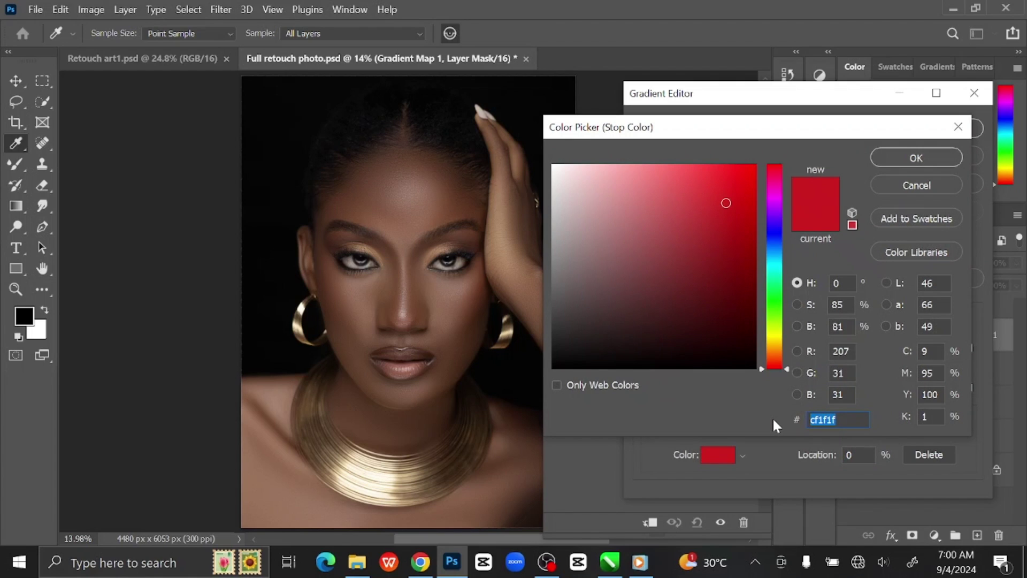
text(2f)
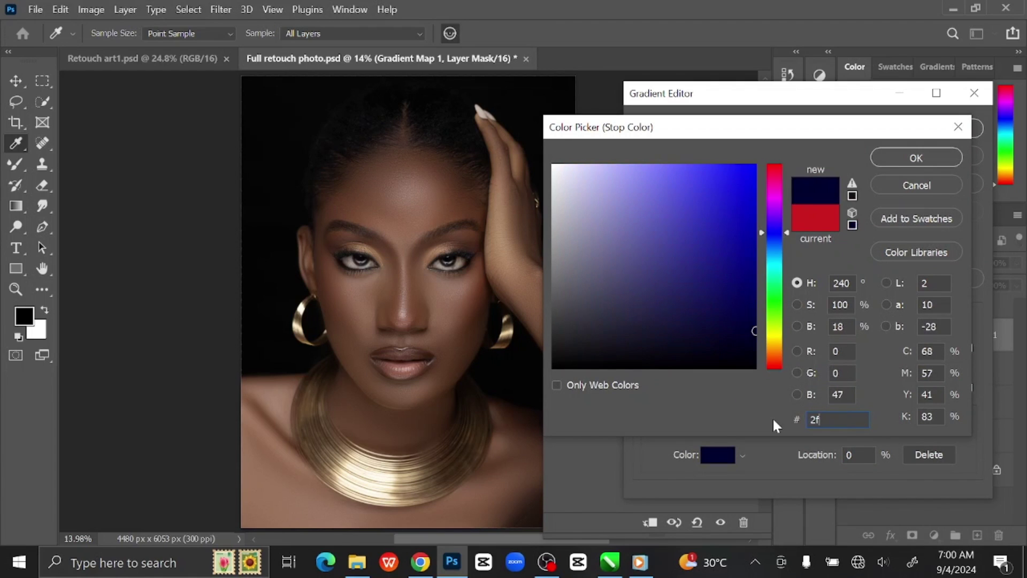
text(1b11)
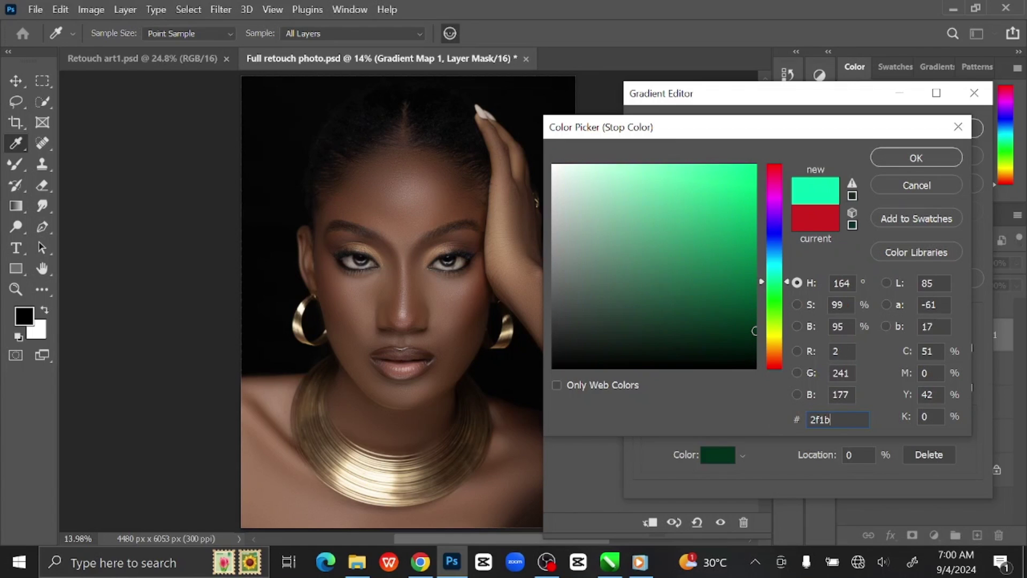
click(901, 163)
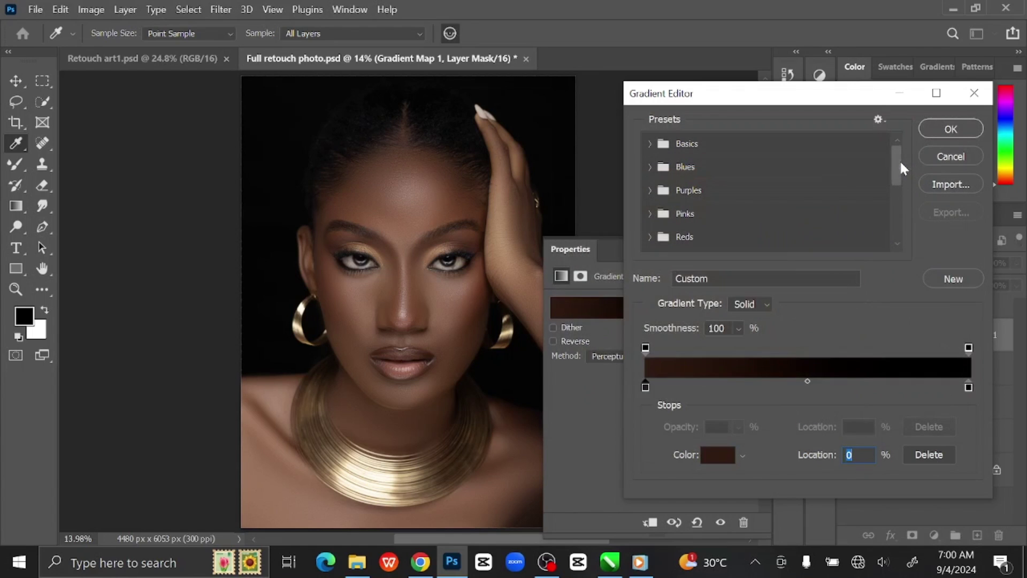
Add a middle color stop to the gradient at location 50% with the color 975c3c
click(797, 386)
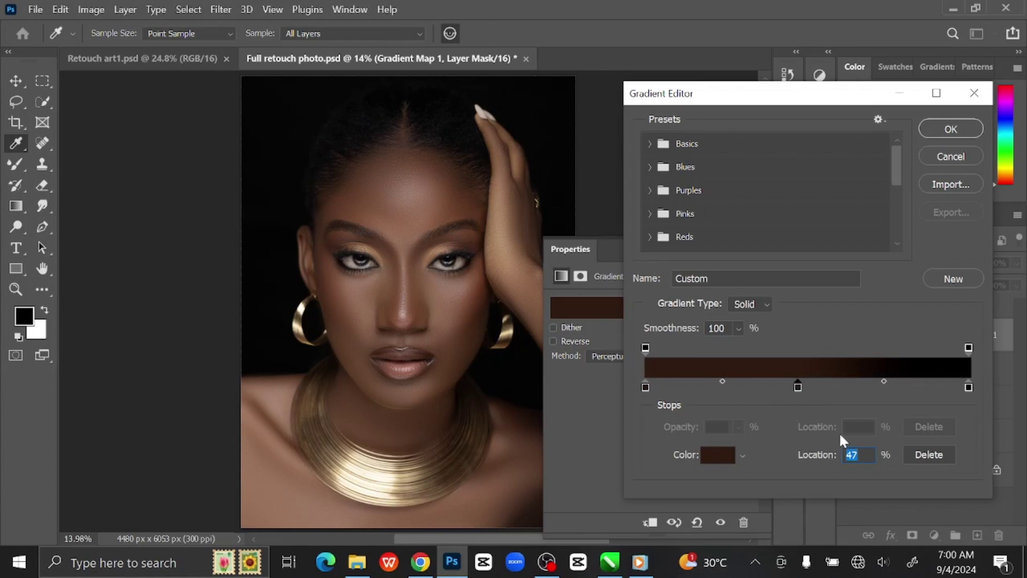
text(50)
click(717, 454)
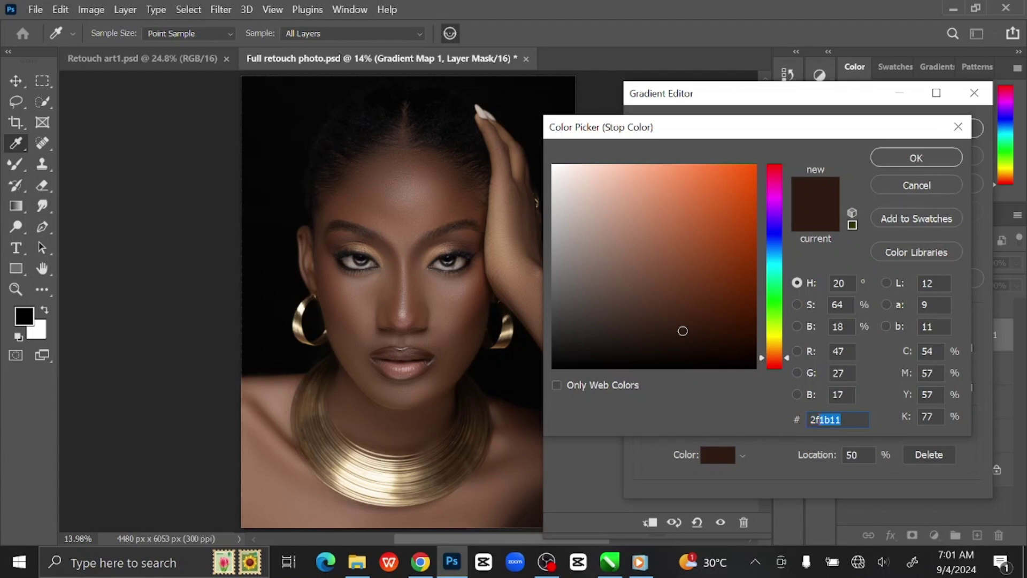
text(97)
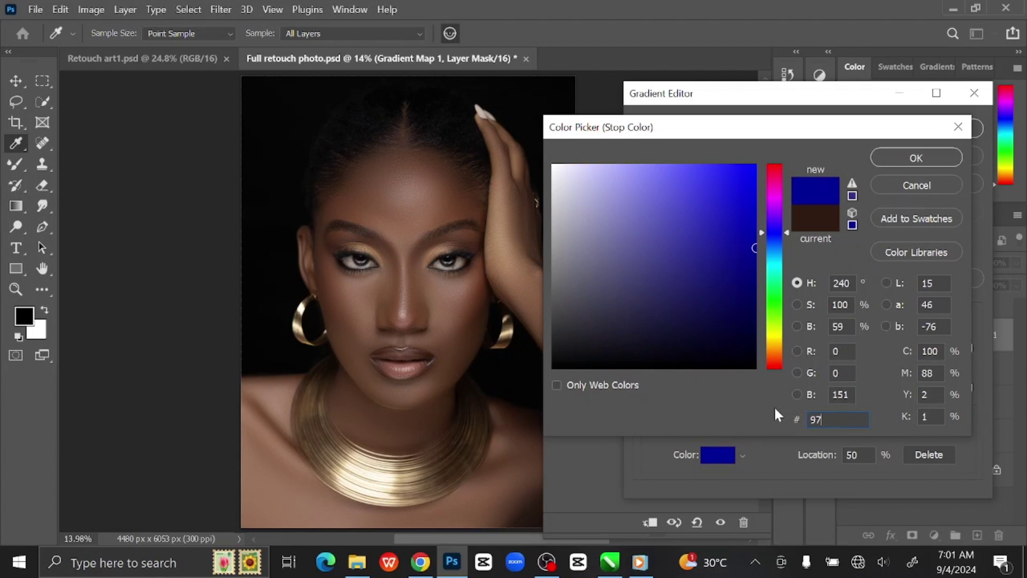
text(5c3c)
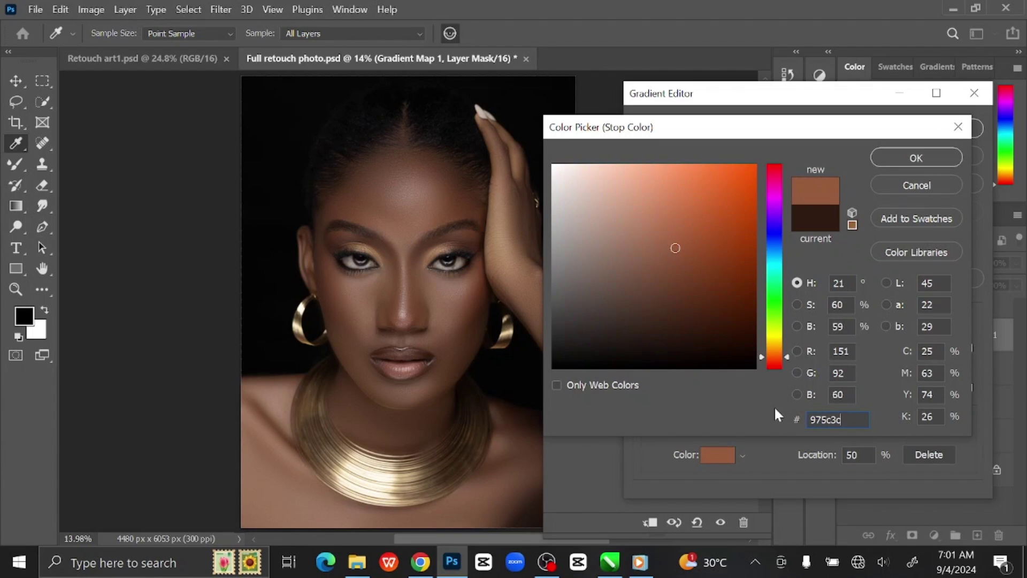
click(886, 160)
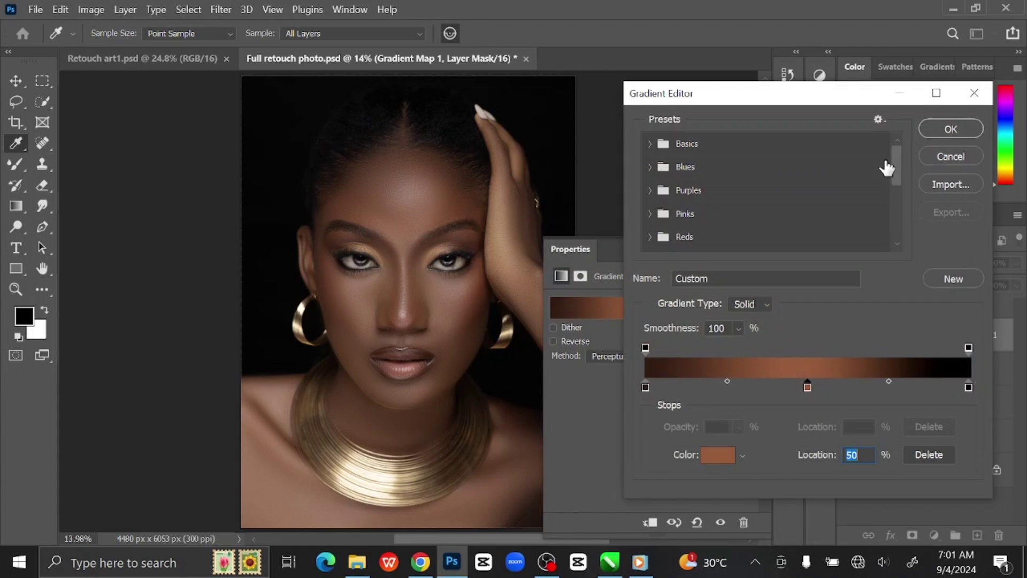
Set the gradient map's ending color stop at location 100% to bf876a and confirm the custom gradient
click(969, 385)
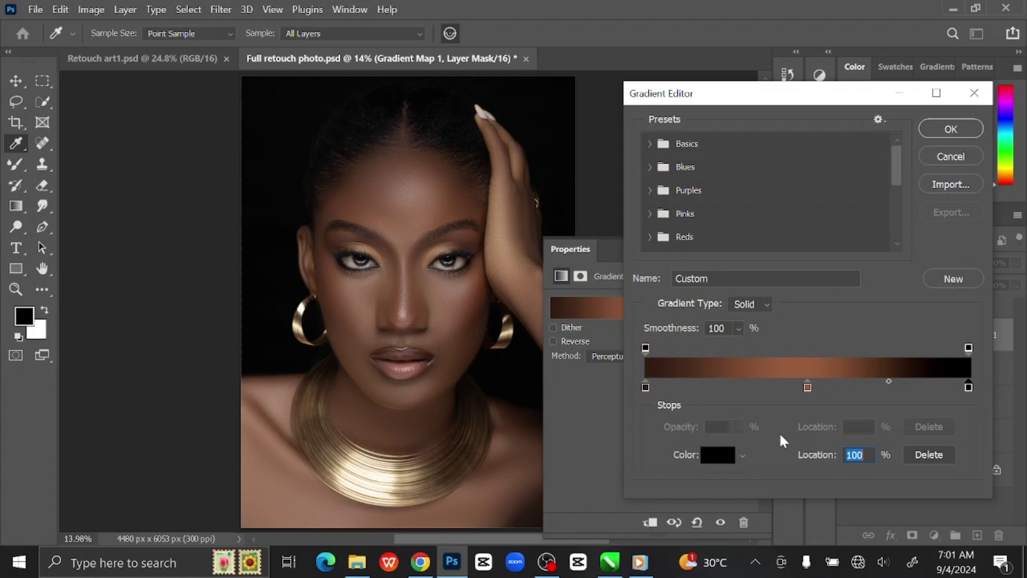
click(717, 455)
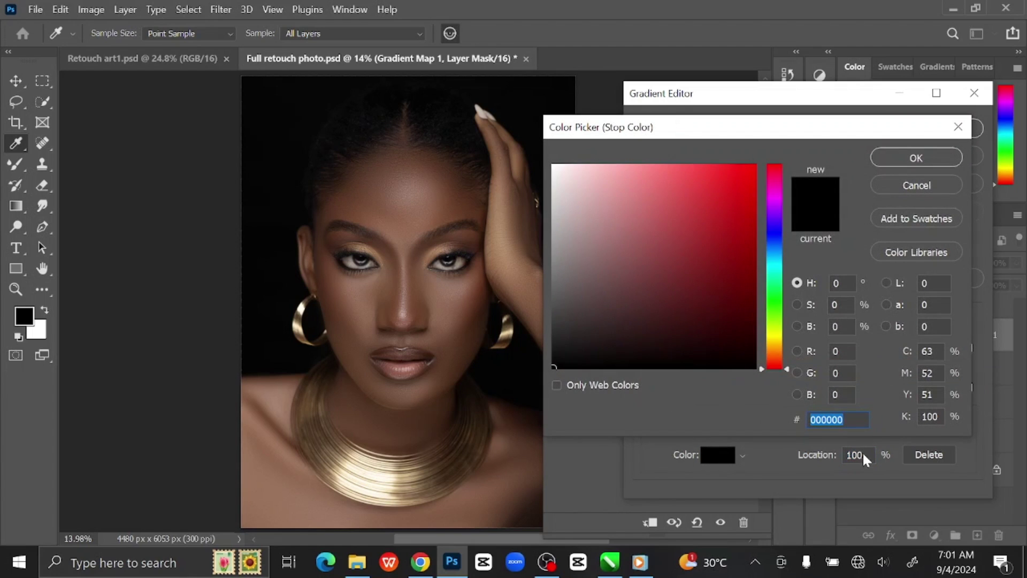
text(b)
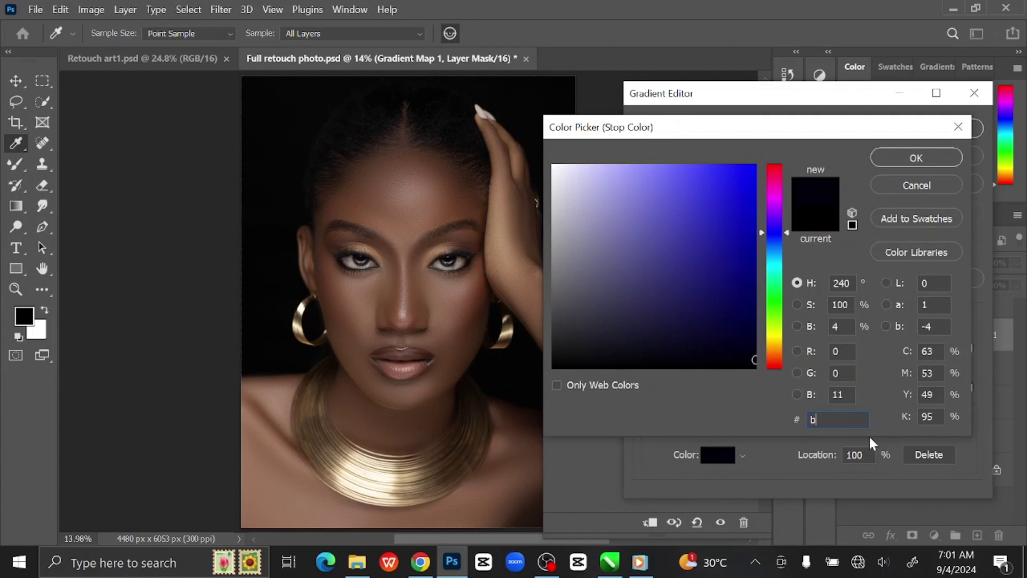
text(f87)
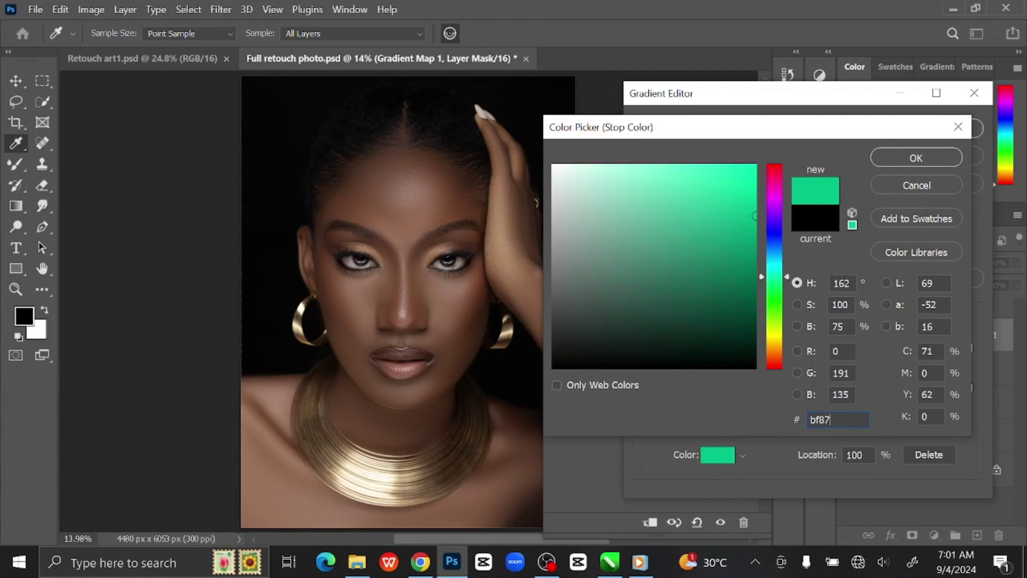
text(6a)
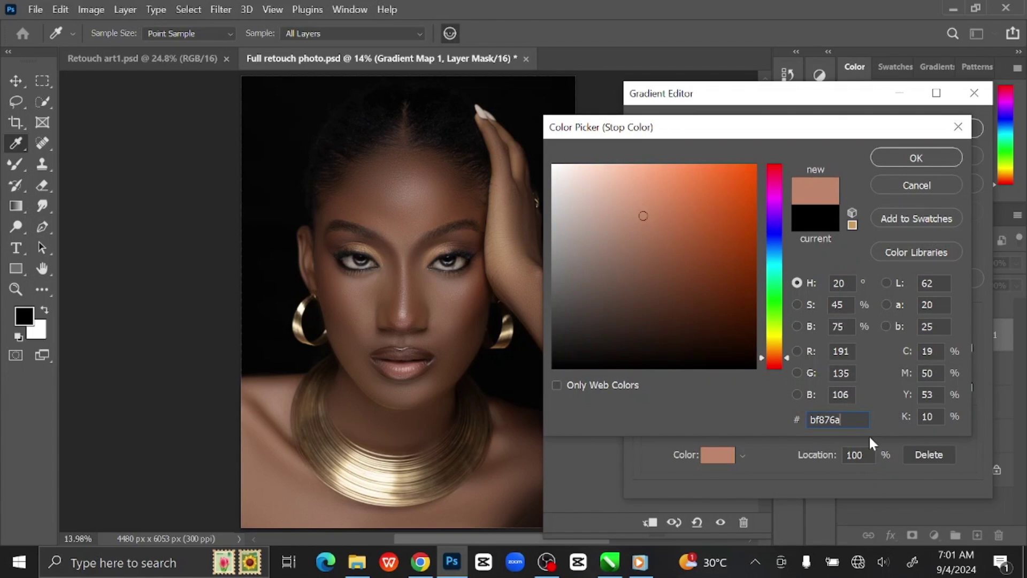
click(913, 159)
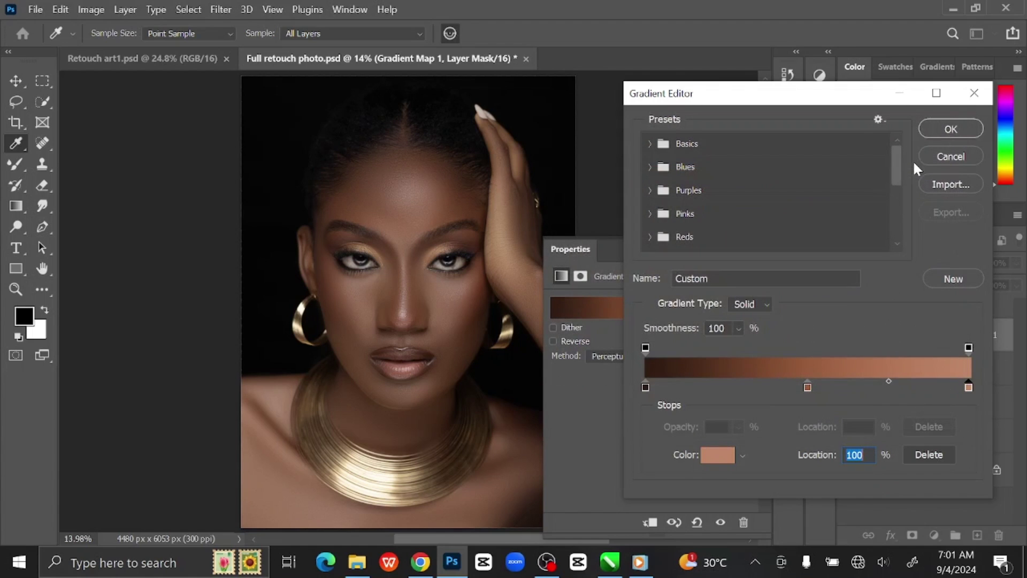
click(942, 133)
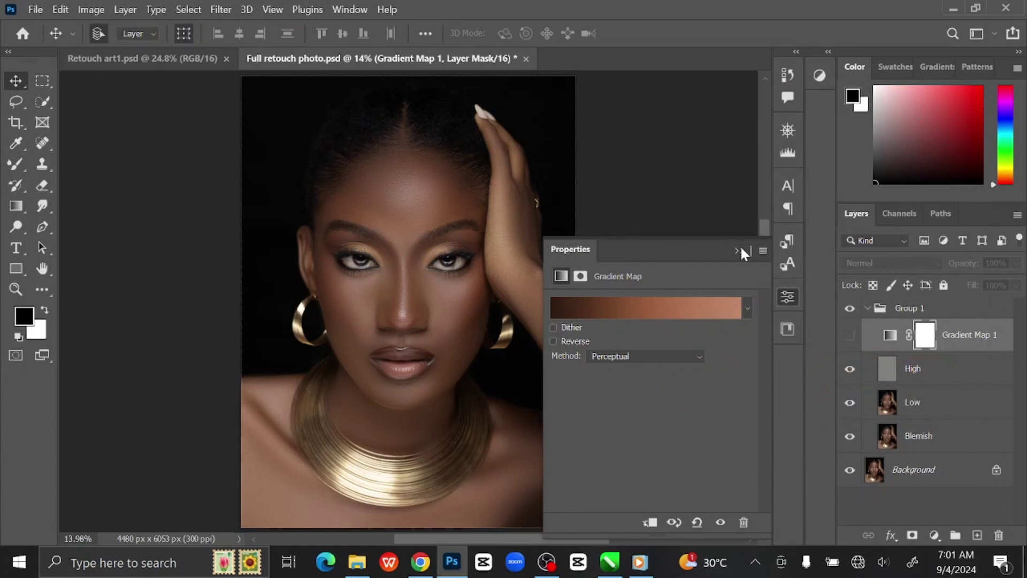
click(738, 250)
Show the Gradient Map 1 layer and set its blend mode to Color
click(850, 337)
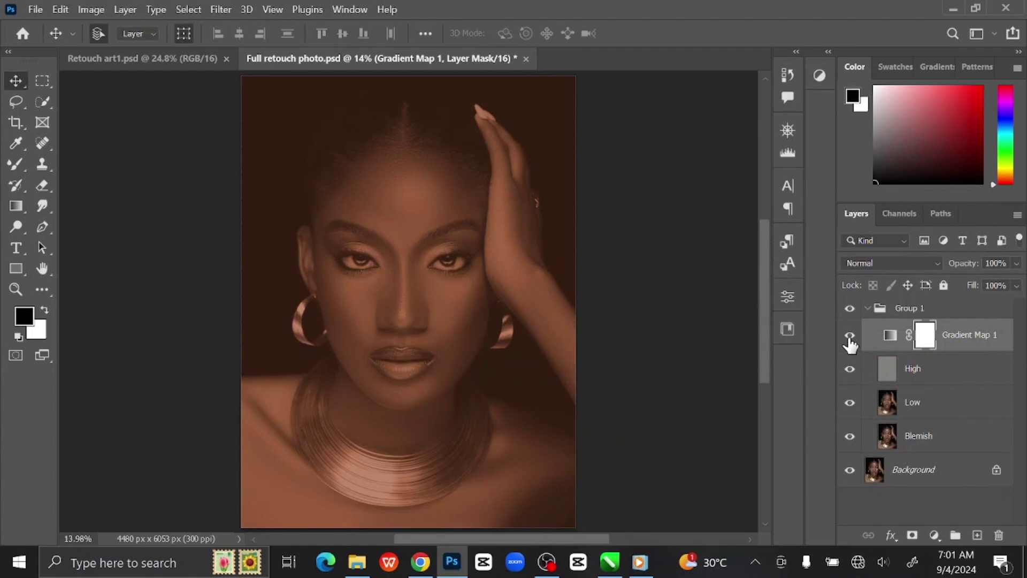
click(880, 259)
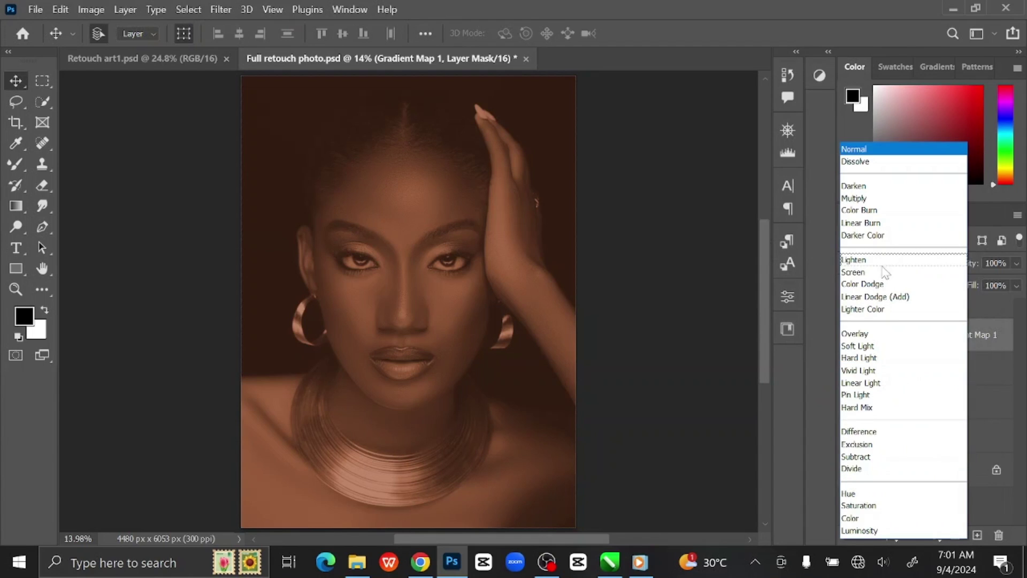
click(861, 518)
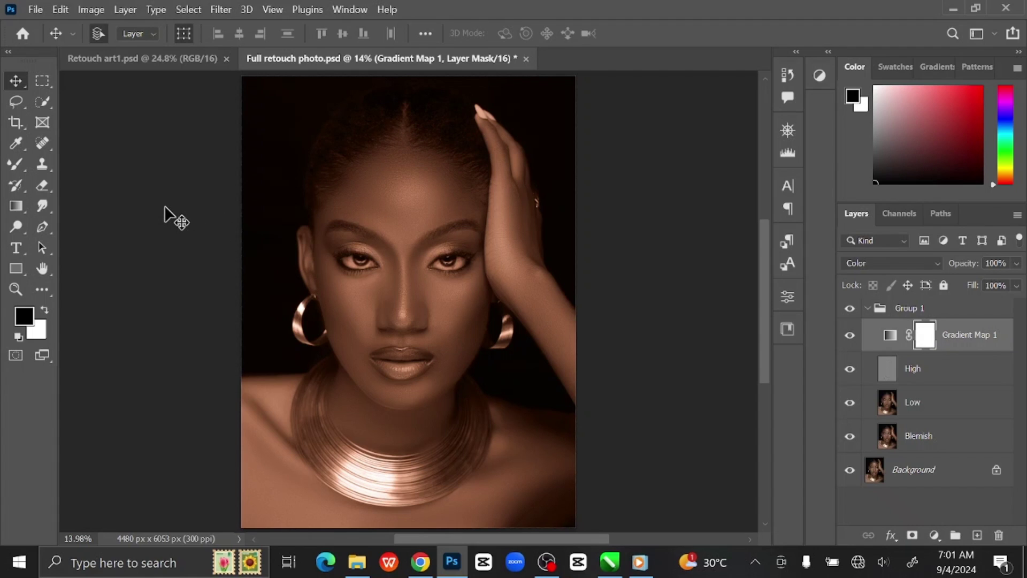
Paint black on the Gradient Map 1 mask over the eye beside the raised hand, using the Brush at 100% opacity and flow
drag(17, 165, 75, 163)
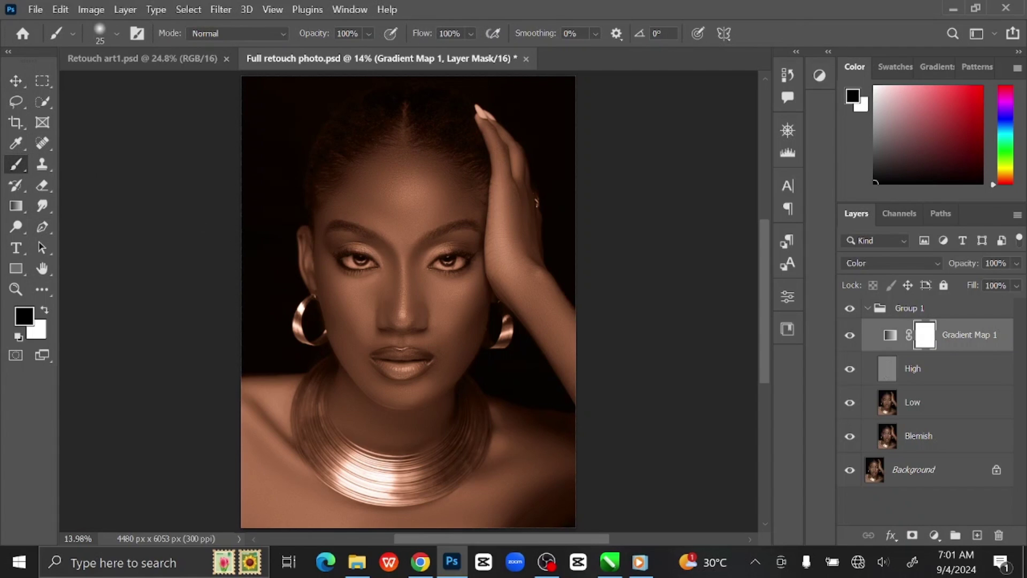
click(349, 33)
key(Tab)
key(Return)
scroll(412, 307, up, 3)
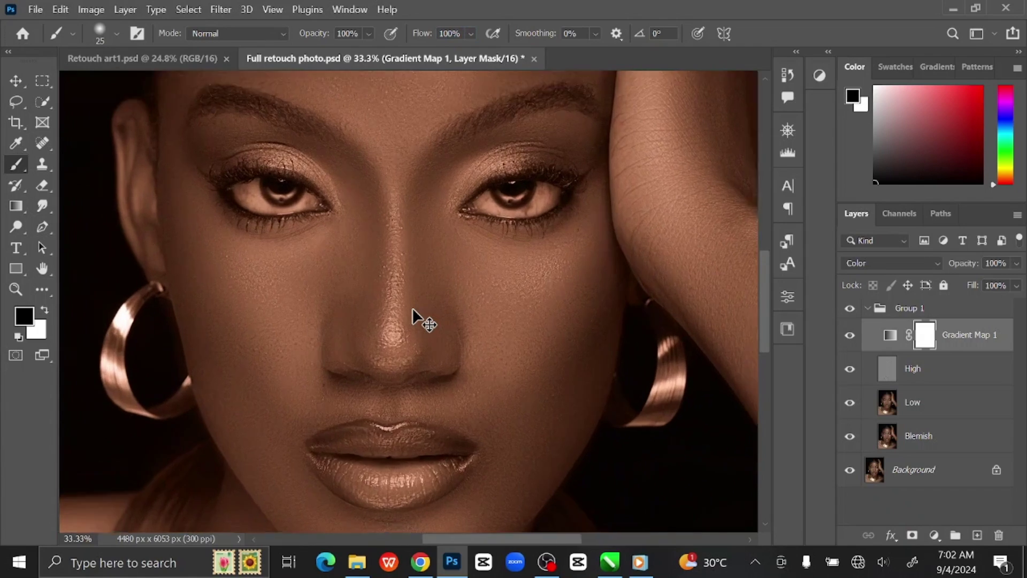
scroll(412, 307, up, 2)
scroll(620, 214, up, 1)
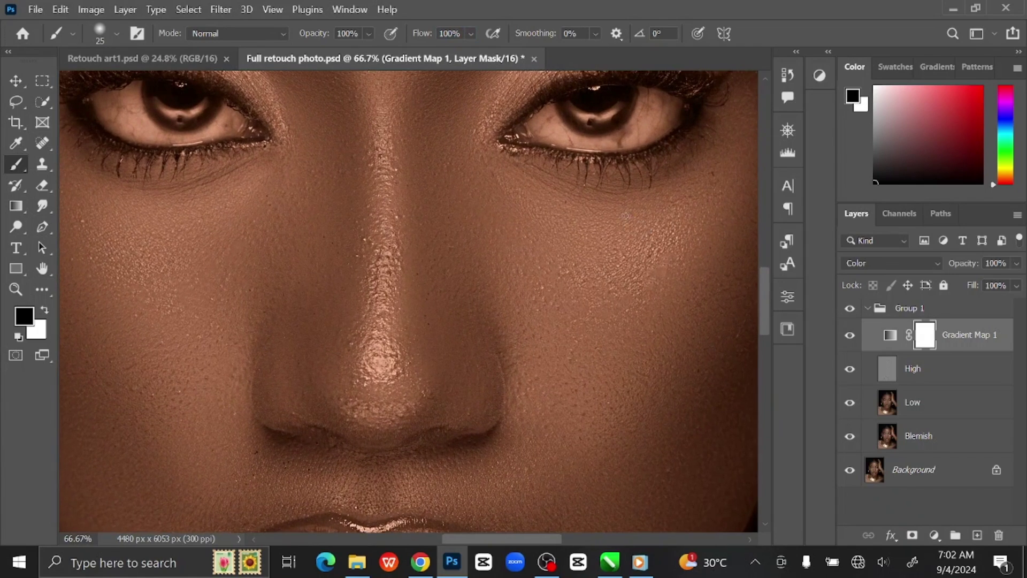
drag(676, 154, 537, 325)
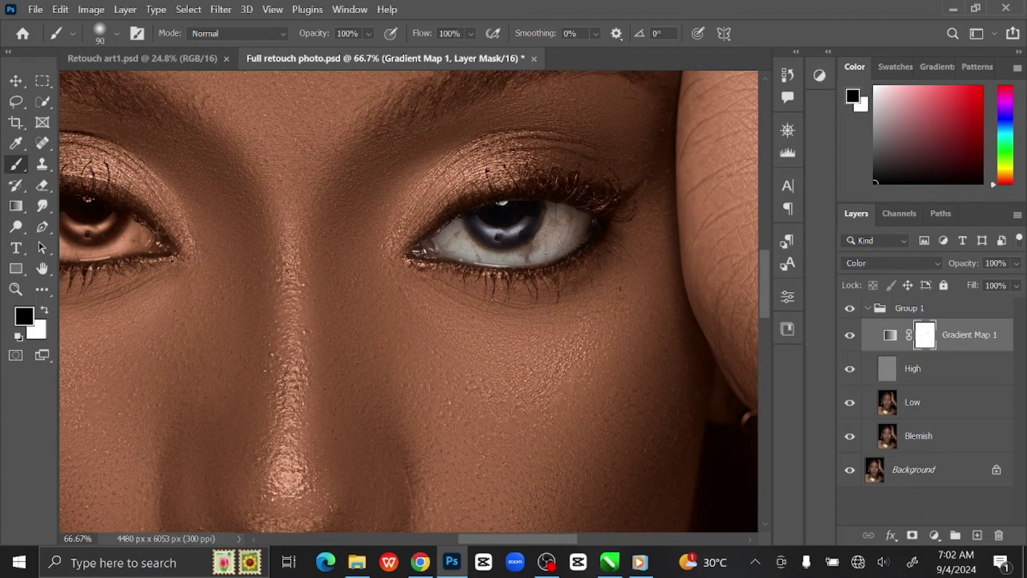
Mask the gradient map off the other eye with black brush strokes at size 80
scroll(490, 248, left, 5)
key(bracketleft)
key(bracketleft)
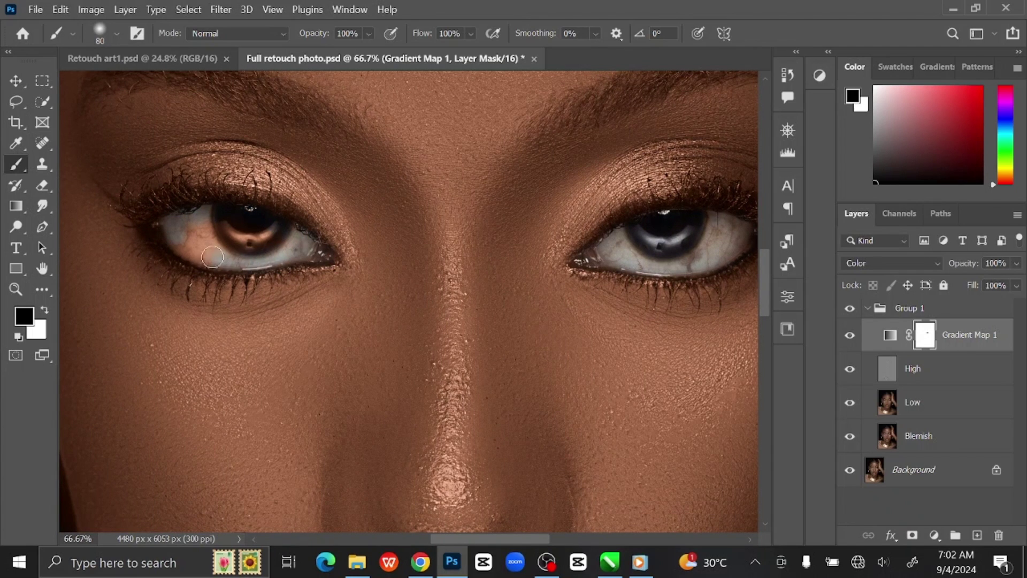
drag(187, 247, 277, 244)
Paint both lips black on the Gradient Map 1 mask to bring back their original color
key(bracketright)
key(bracketright)
key(bracketright)
drag(518, 399, 534, 273)
key(bracketleft)
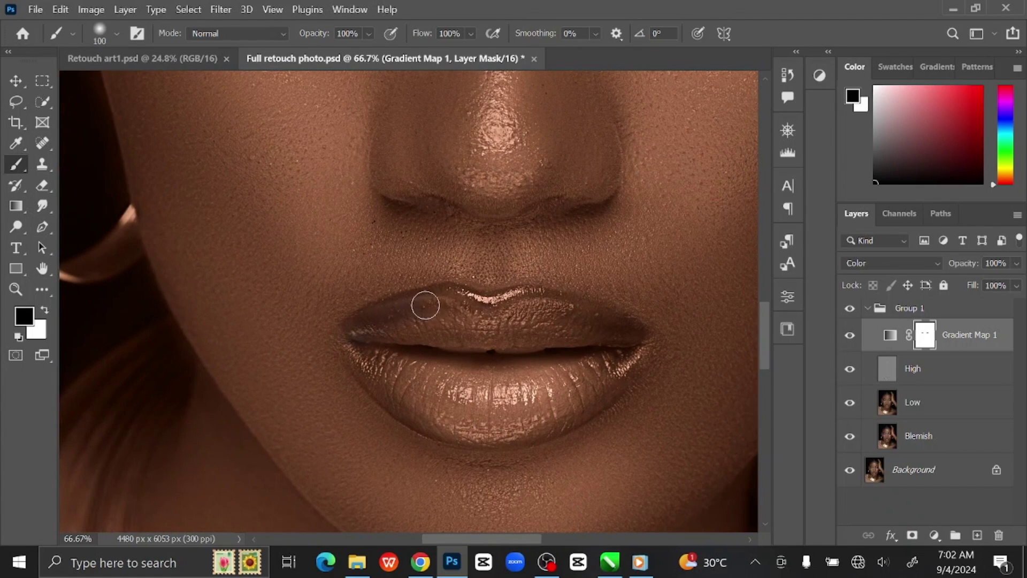
drag(426, 305, 565, 307)
drag(621, 372, 552, 417)
key(bracketright)
mouse_move(367, 355)
mouse_down()
mouse_move(423, 409)
mouse_move(475, 426)
mouse_move(571, 392)
mouse_up()
key(bracketright)
key(bracketright)
mouse_move(590, 357)
mouse_down()
mouse_move(510, 331)
mouse_move(409, 331)
mouse_up()
Mask the gradient map off the necklace's upper section on the left side of the portrait
drag(523, 355, 706, 243)
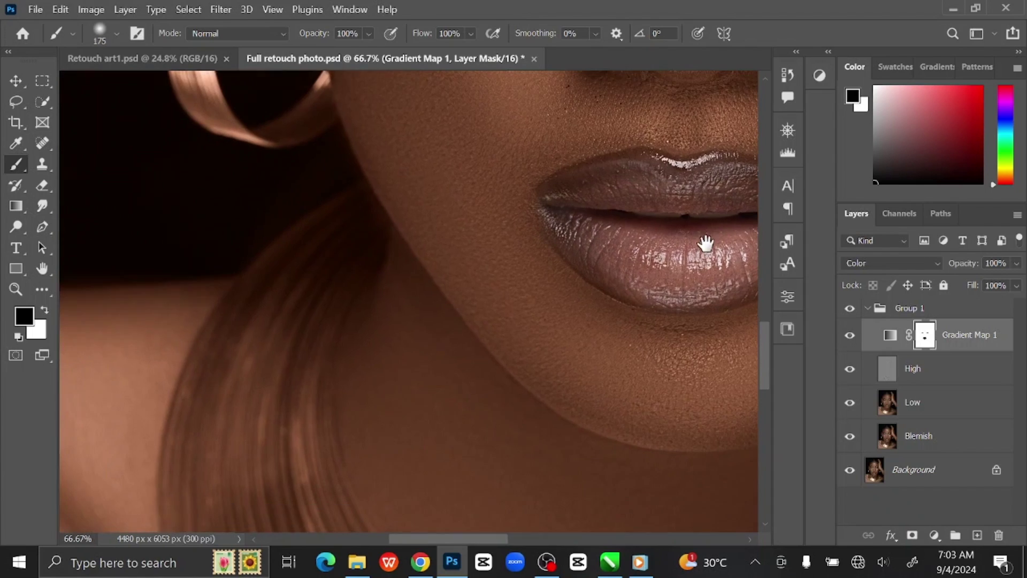
key(bracketleft)
mouse_move(333, 223)
mouse_down()
mouse_move(361, 206)
mouse_move(369, 227)
mouse_move(277, 275)
mouse_move(249, 308)
mouse_move(329, 282)
mouse_move(301, 351)
mouse_move(225, 338)
mouse_up()
key(bracketright)
mouse_move(277, 401)
mouse_down()
mouse_move(347, 207)
mouse_move(403, 369)
mouse_move(325, 281)
mouse_move(275, 342)
mouse_move(239, 241)
mouse_move(225, 291)
mouse_move(232, 369)
mouse_move(261, 431)
mouse_move(273, 190)
mouse_up()
key(bracketleft)
key(space)
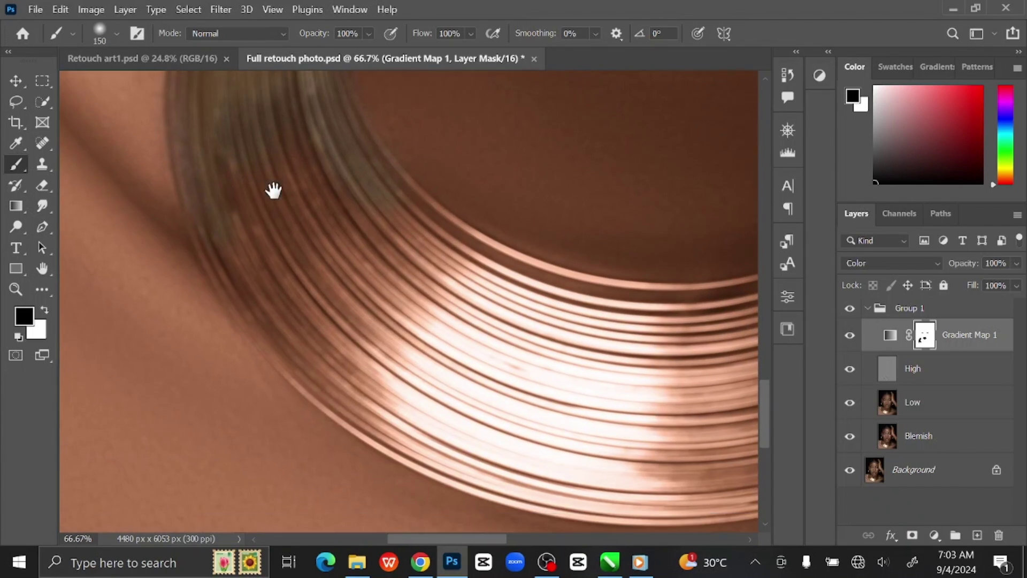
Paint black on the mask along the necklace's outer edge, around the bottom and up the right side
mouse_move(202, 205)
mouse_down()
mouse_move(273, 336)
mouse_move(332, 391)
mouse_move(403, 425)
mouse_move(282, 351)
mouse_move(229, 284)
mouse_move(245, 343)
mouse_move(206, 337)
mouse_move(362, 409)
mouse_move(454, 420)
mouse_move(599, 406)
mouse_move(354, 415)
mouse_move(475, 384)
mouse_move(568, 324)
mouse_move(589, 302)
mouse_move(448, 392)
mouse_move(421, 425)
mouse_move(465, 394)
mouse_move(511, 333)
mouse_move(540, 256)
mouse_move(478, 420)
mouse_up()
key(space)
key(space)
key(space)
key(space)
mouse_move(504, 328)
mouse_down()
mouse_move(484, 221)
mouse_move(484, 301)
mouse_up()
mouse_move(401, 214)
mouse_down()
mouse_move(370, 197)
mouse_move(402, 155)
mouse_move(444, 227)
mouse_move(444, 189)
mouse_move(481, 281)
mouse_move(436, 204)
mouse_up()
Mask the gradient map off the necklace's inner rim with a brush of size 100
key(bracketleft)
key(bracketleft)
key(bracketleft)
key(bracketleft)
key(bracketright)
key(bracketright)
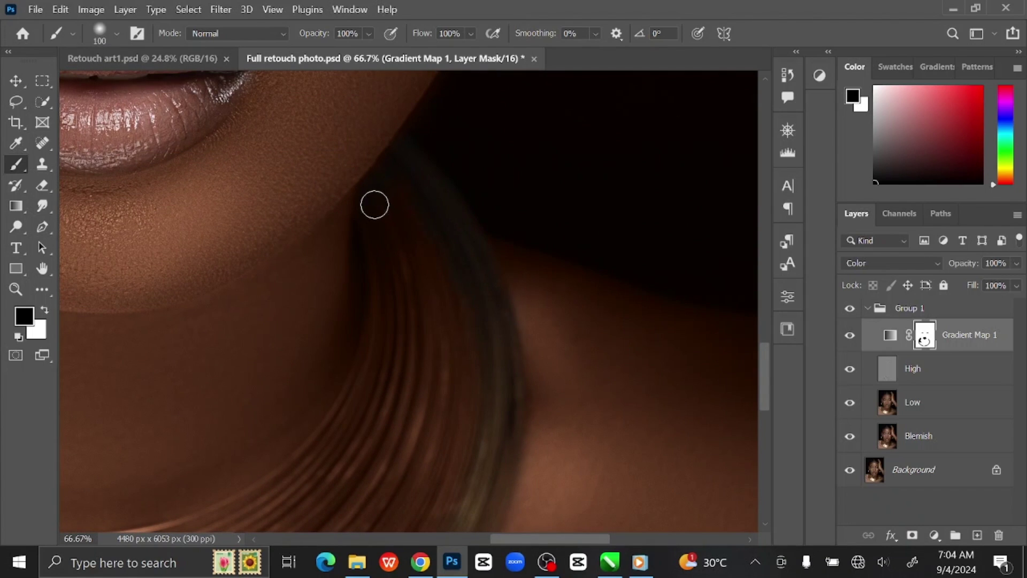
key(space)
drag(355, 403, 556, 246)
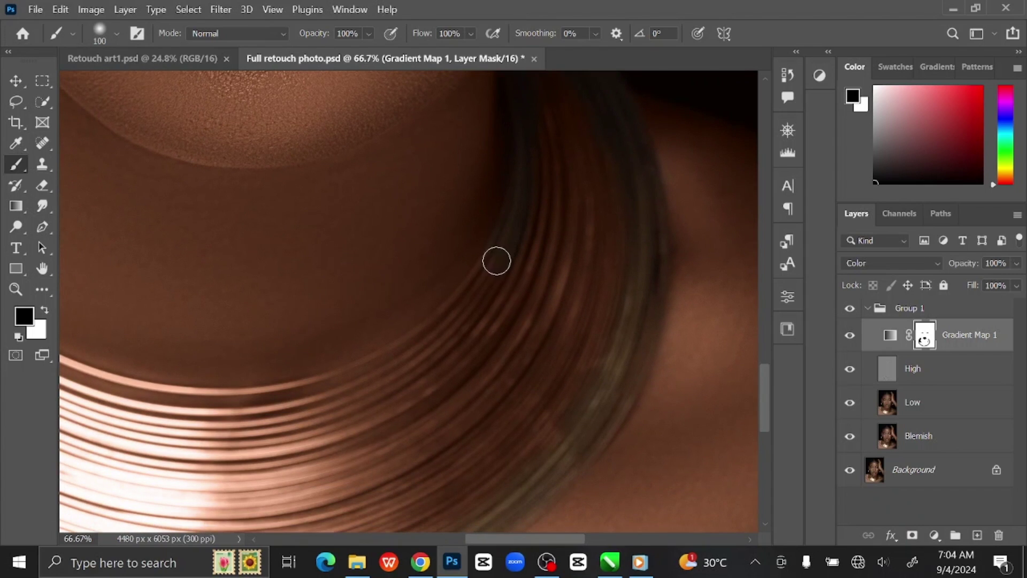
key(space)
drag(461, 339, 601, 327)
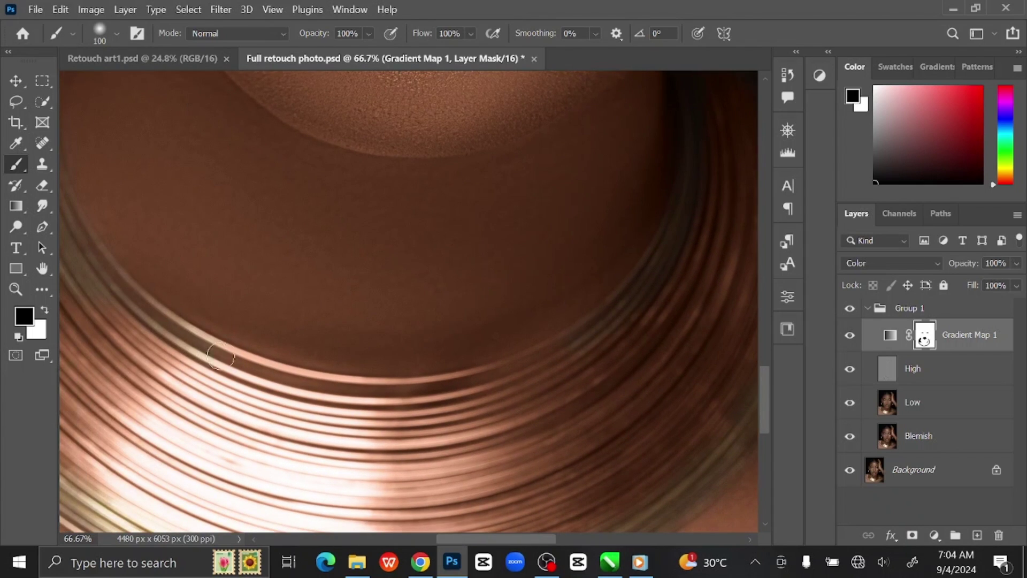
drag(525, 365, 405, 392)
Paint out the gradient map over the rest of the necklace's band, enlarging the brush up to size 500
key(ctrl+minus)
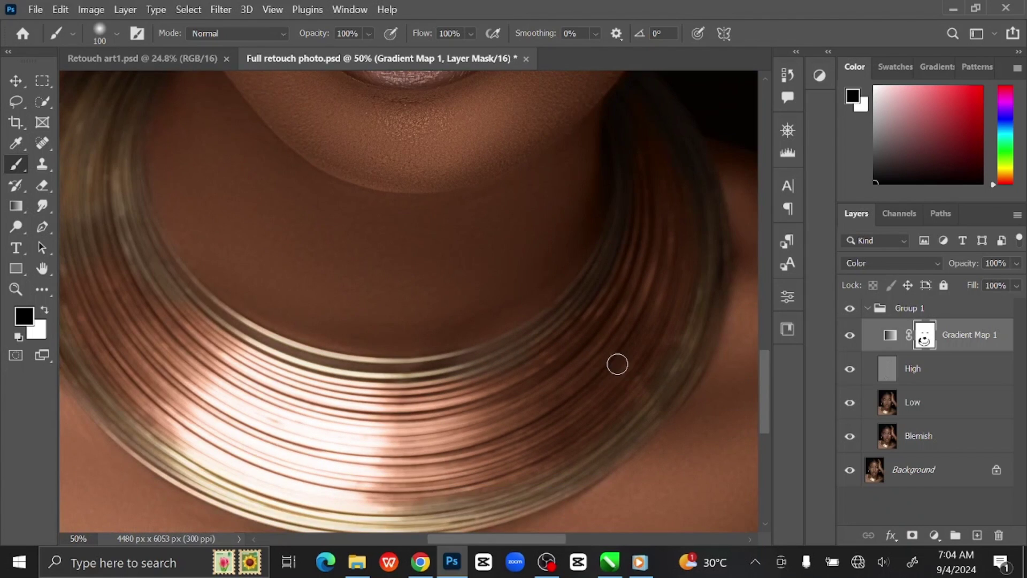
key(bracketright)
key(bracketright)
key(bracketright)
key(bracketright)
key(bracketright)
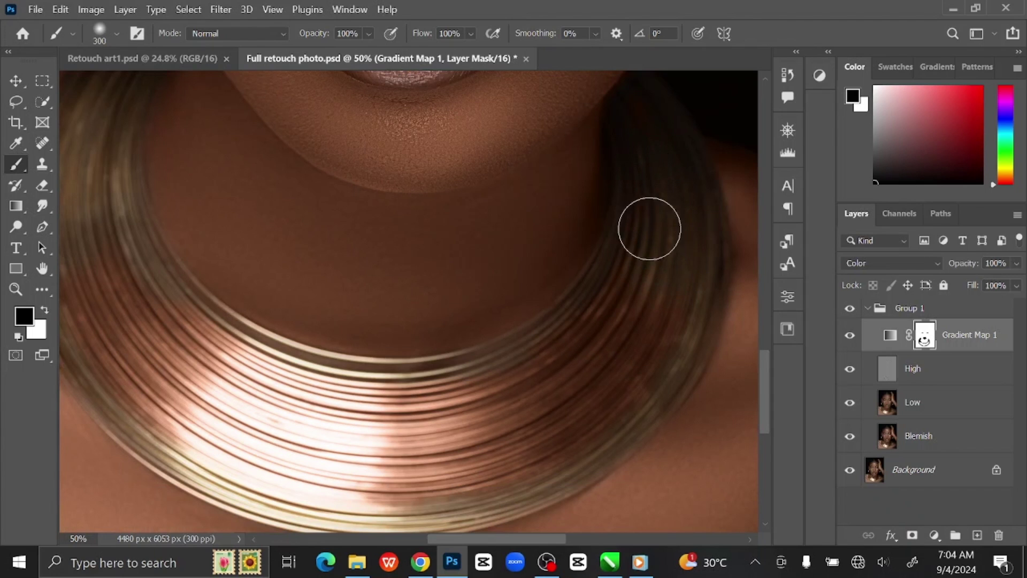
drag(263, 296, 293, 280)
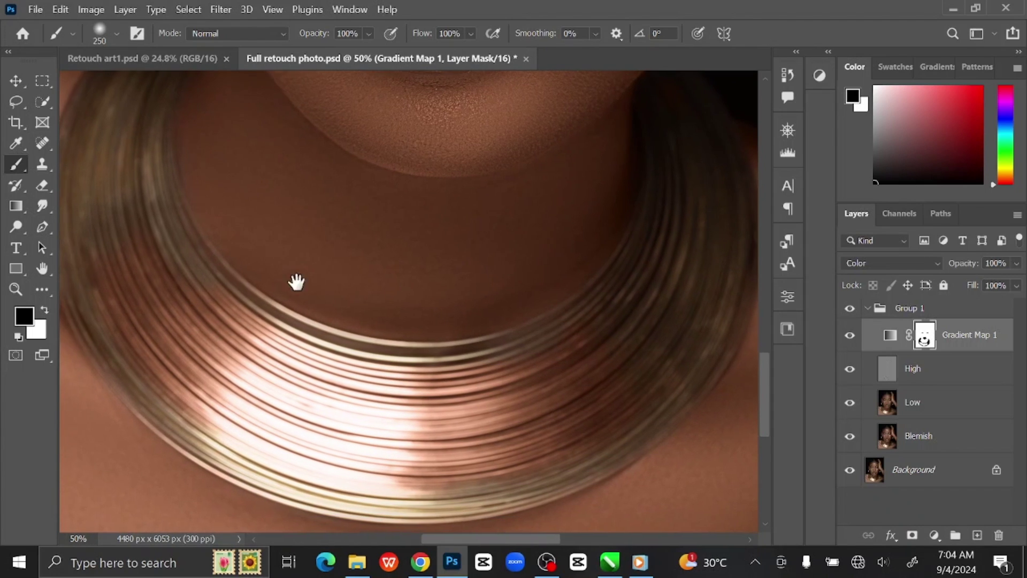
mouse_move(156, 286)
mouse_down()
mouse_move(218, 297)
mouse_move(369, 367)
mouse_move(542, 358)
mouse_move(613, 300)
mouse_up()
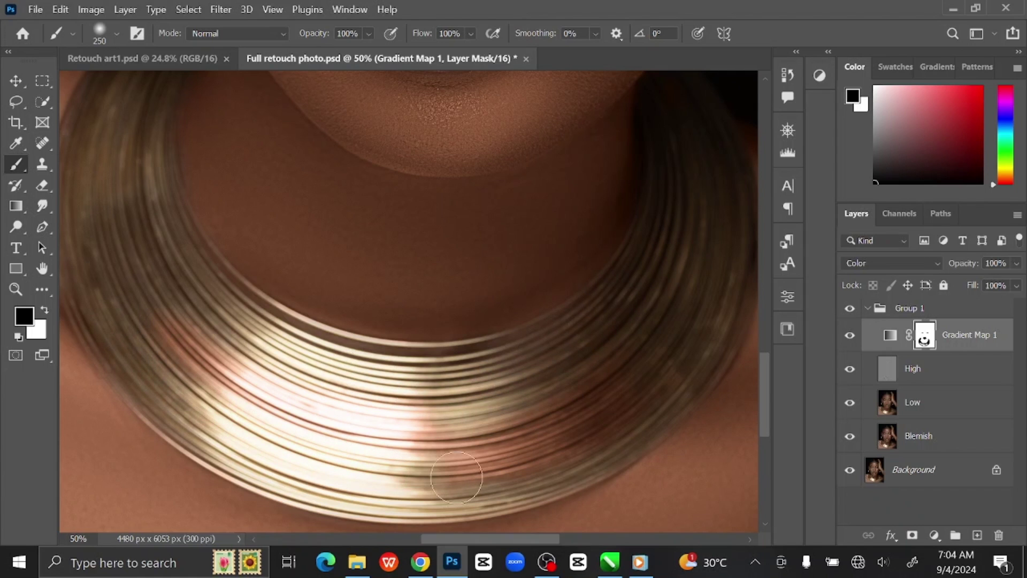
key(bracketright)
key(bracketright)
key(bracketright)
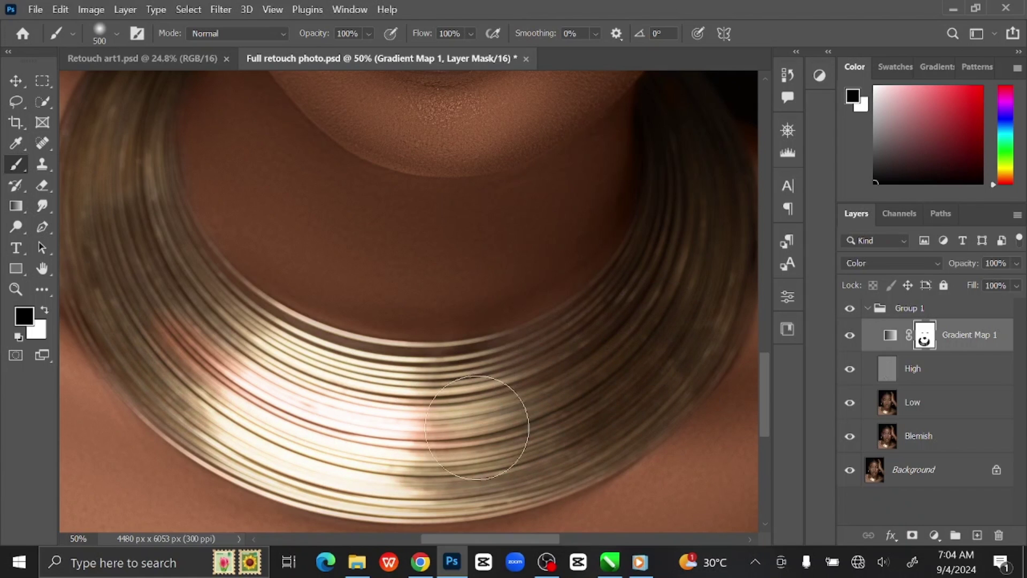
Mask the gradient map off the hoop earring beside the raised arm using a smaller black brush
key(ctrl+minus)
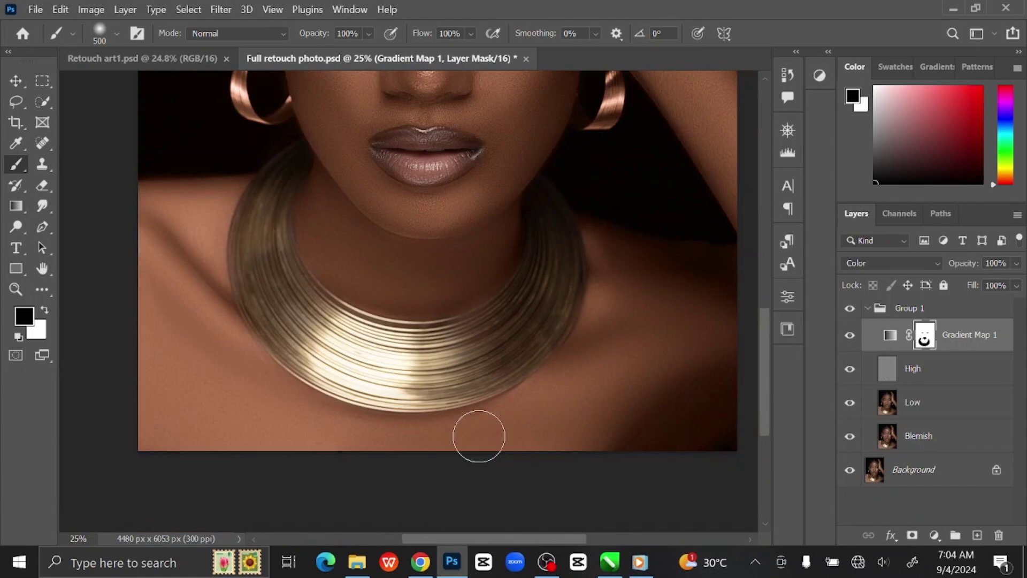
drag(640, 252, 589, 307)
key(ctrl+plus)
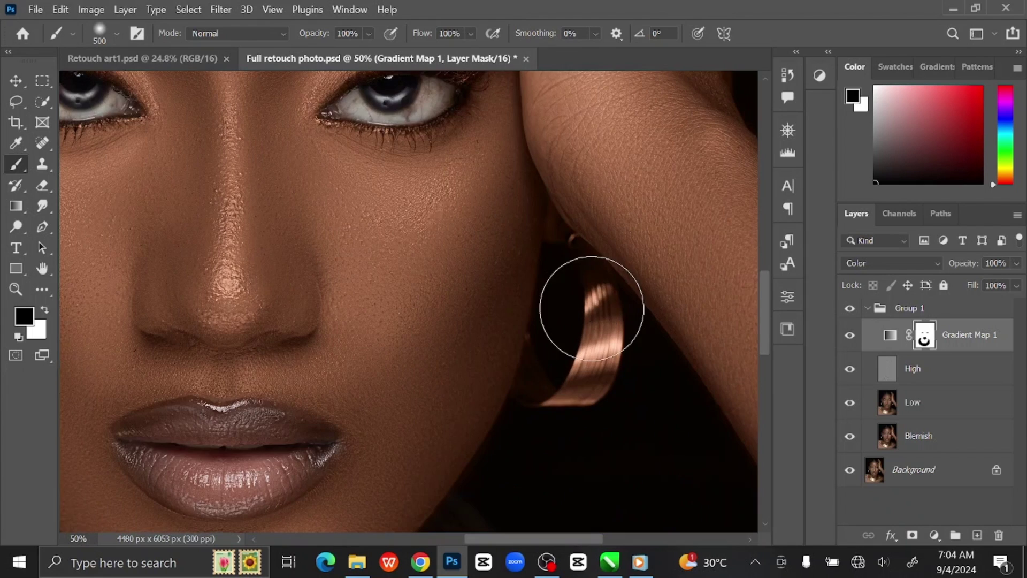
key(bracketleft)
key(bracketleft)
key(bracketleft)
key(bracketleft)
key(bracketleft)
key(bracketleft)
key(bracketleft)
key(bracketleft)
key(bracketleft)
key(bracketleft)
mouse_move(577, 253)
mouse_down()
mouse_move(607, 312)
mouse_move(579, 381)
mouse_move(546, 362)
mouse_up()
key(bracketleft)
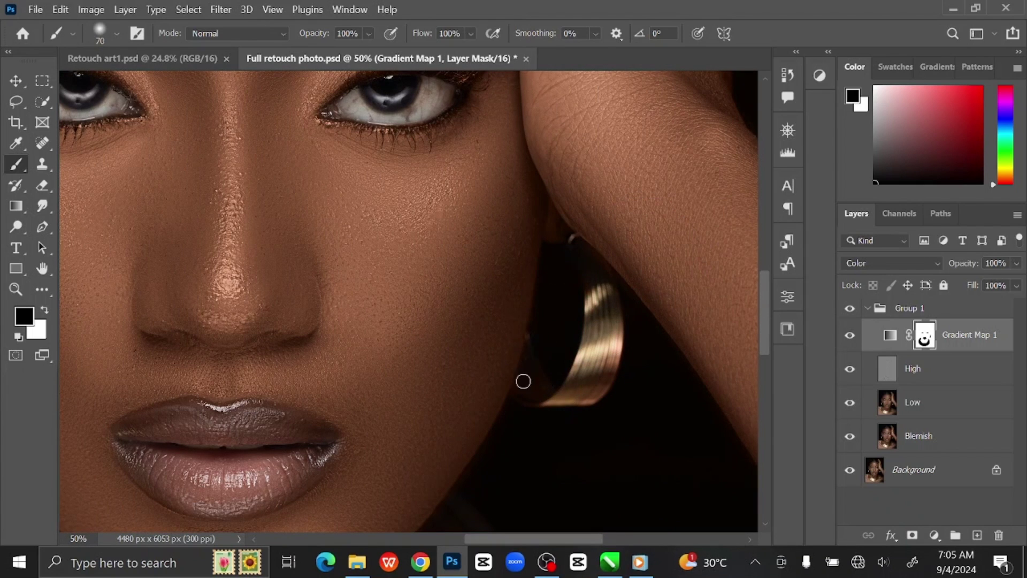
key(bracketright)
key(bracketright)
key(bracketright)
Mask the gradient map off the hoop earring on the left side of the portrait
drag(578, 367, 719, 370)
key(bracketleft)
key(bracketleft)
key(bracketleft)
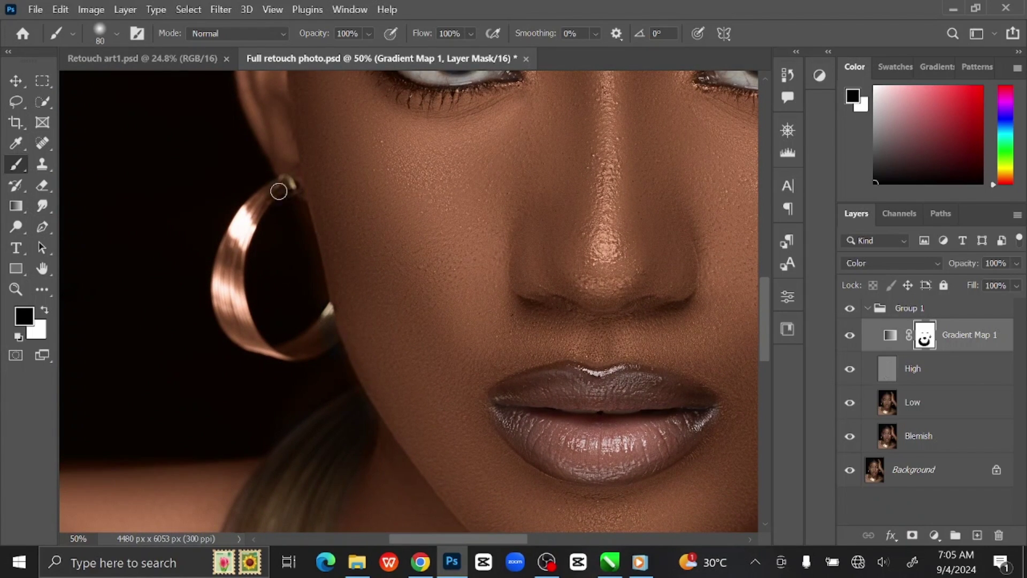
key(bracketright)
key(bracketright)
mouse_move(268, 191)
mouse_down()
mouse_move(243, 233)
mouse_move(259, 298)
mouse_up()
Paint the gold jewelry on the raised hand black on the mask with a brush reduced to size 80
key(bracketright)
key(bracketright)
key(bracketright)
key(bracketright)
key(bracketright)
drag(465, 213, 431, 287)
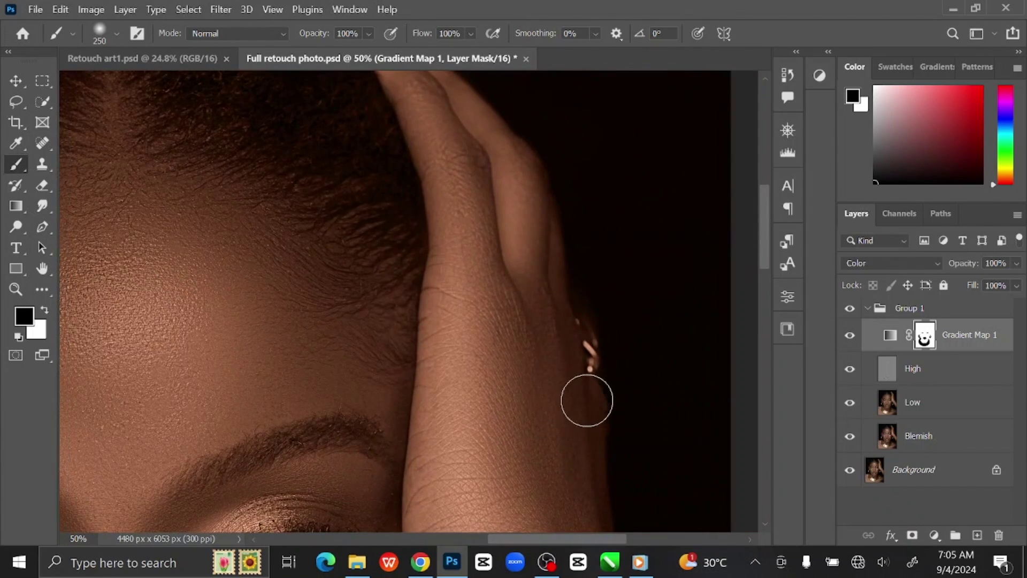
key(bracketleft)
key(bracketleft)
key(bracketleft)
key(bracketleft)
key(bracketleft)
key(bracketleft)
key(bracketleft)
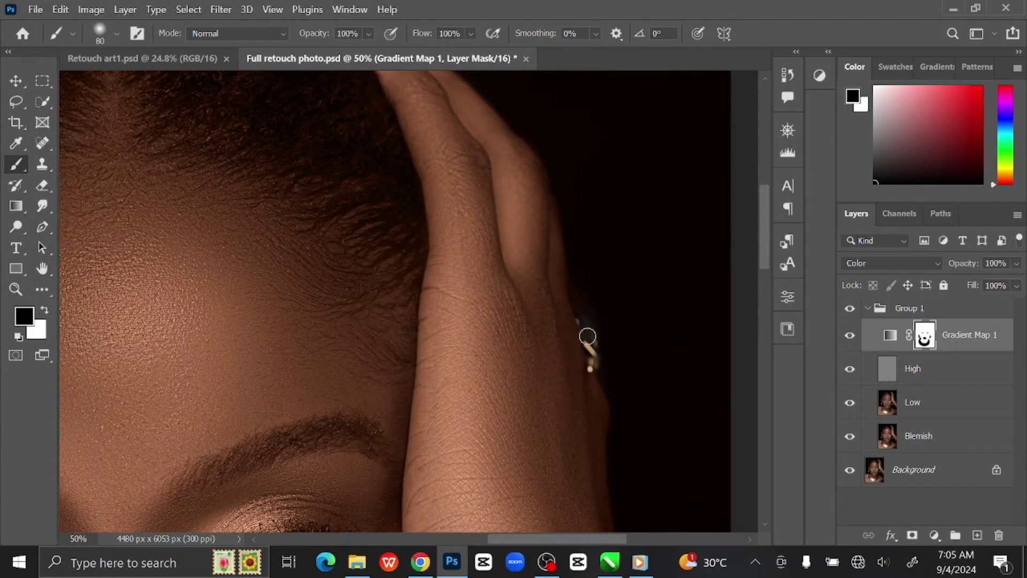
Mask the gradient map off the hair between the center parting and the raised hand with a brush of size 600
scroll(475, 284, down, 2)
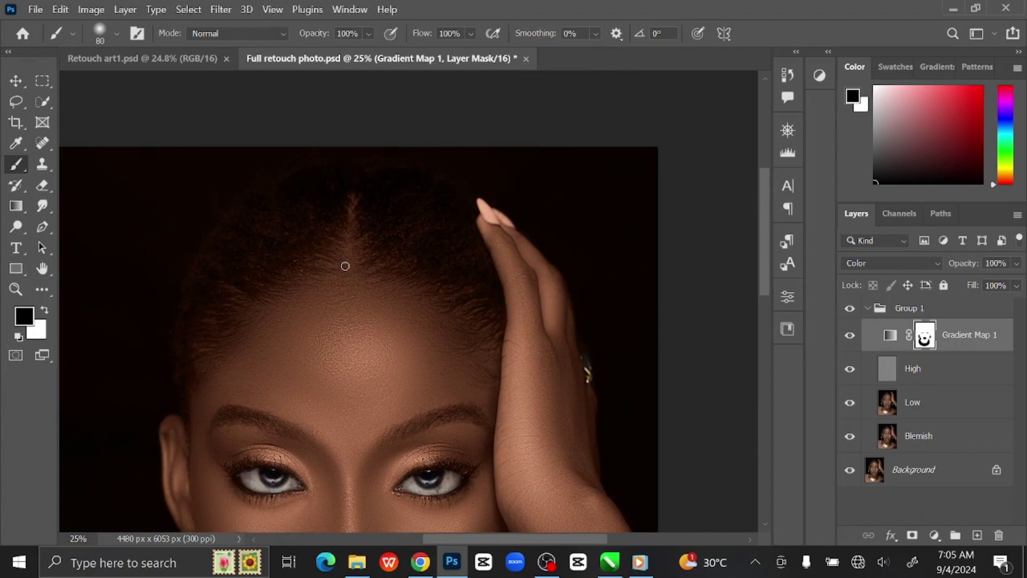
key(bracketright)
key(bracketright)
key(bracketright)
key(bracketright)
key(bracketright)
key(bracketright)
key(bracketright)
key(bracketright)
key(bracketright)
scroll(560, 283, up, 2)
mouse_move(560, 284)
mouse_down()
mouse_move(569, 312)
mouse_move(530, 205)
mouse_move(493, 155)
mouse_move(460, 153)
mouse_up()
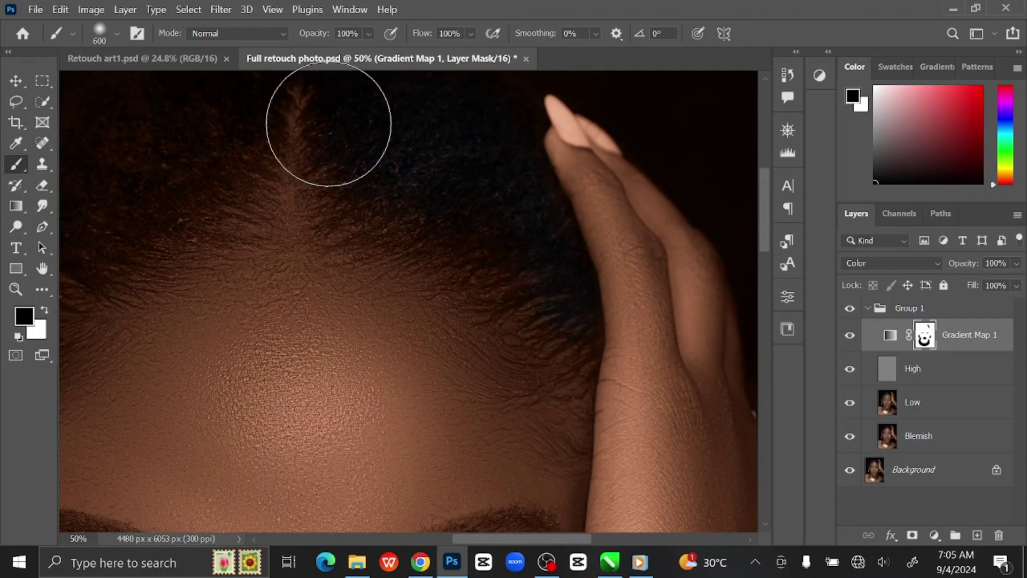
Paint out the gradient map over the hair left of the parting, enlarging the brush to size 800
key(bracketright)
scroll(344, 108, down, 2)
mouse_move(178, 335)
mouse_down()
mouse_move(277, 243)
mouse_move(362, 213)
mouse_up()
key(bracketright)
key(bracketright)
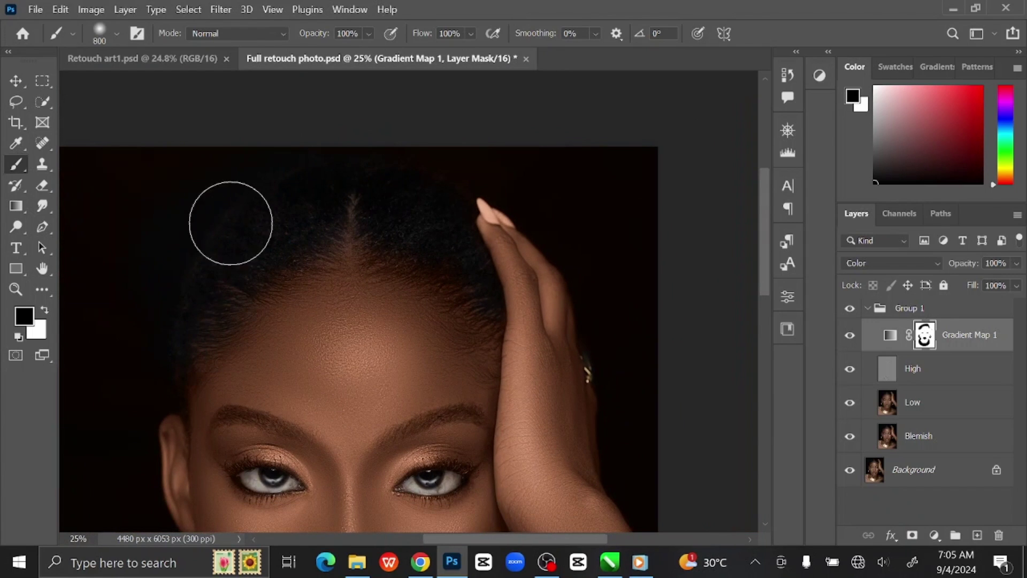
Finish masking the gradient map off the hair with the brush reduced to size 700
key(bracketleft)
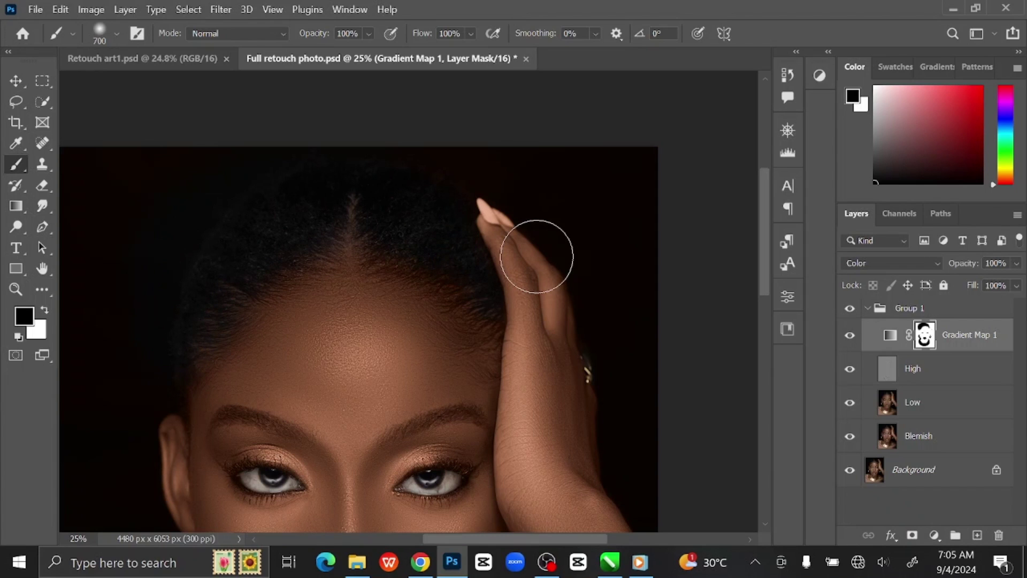
key(ctrl+0)
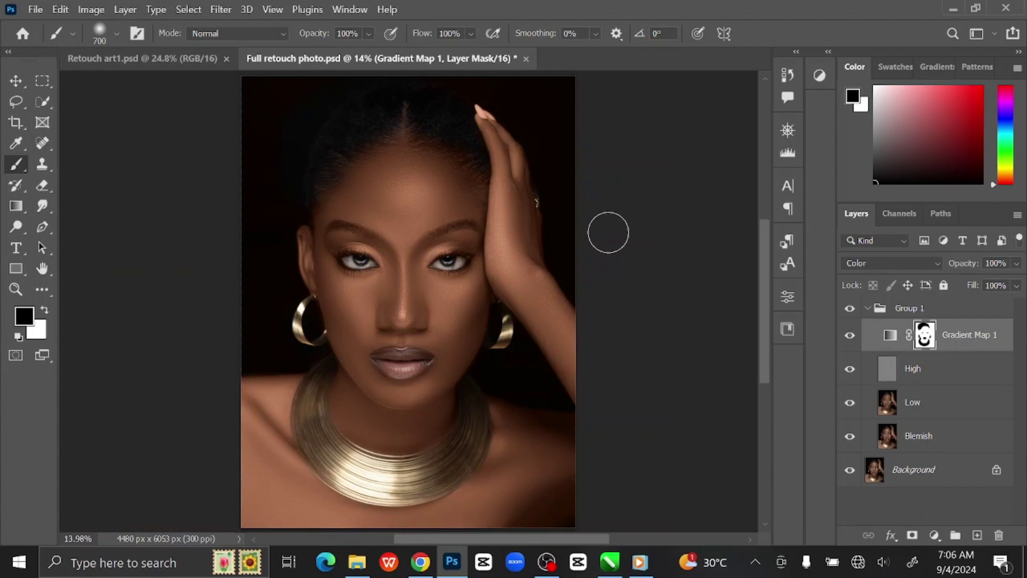
key(v)
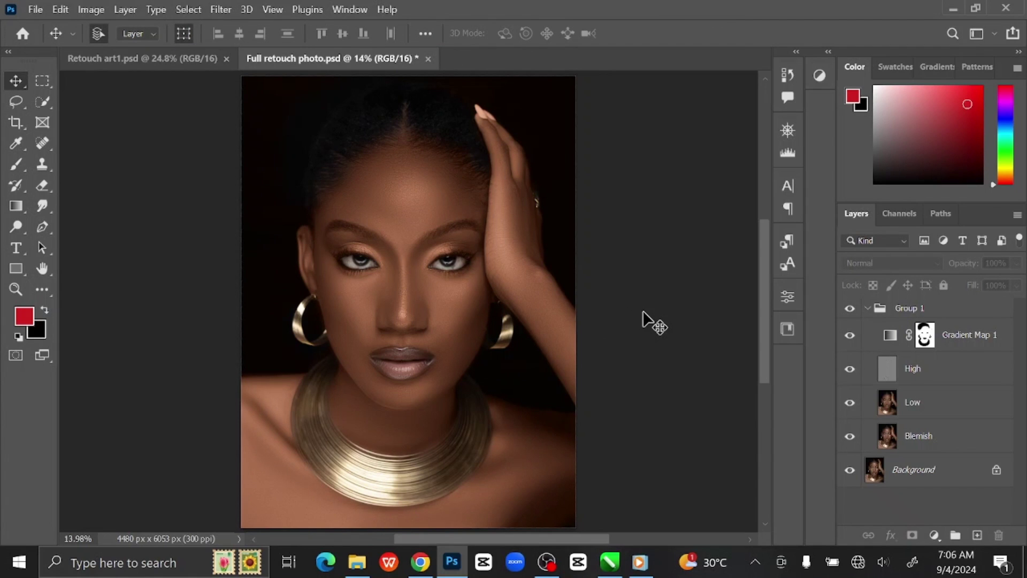
Stamp all visible layers into a new layer above Gradient Map 1 and convert it to a smart object
click(1007, 345)
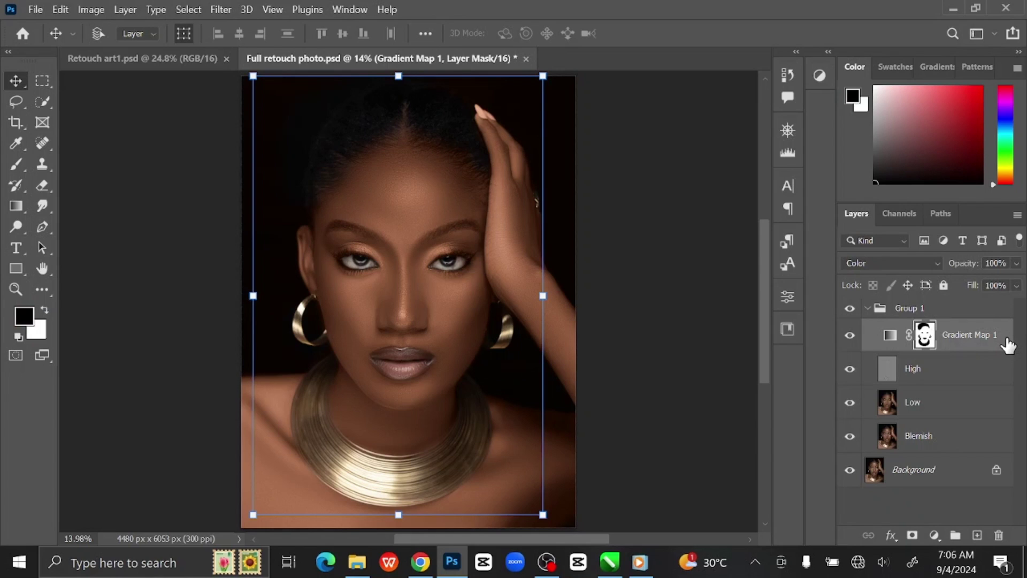
key(ctrl+shift+alt+e)
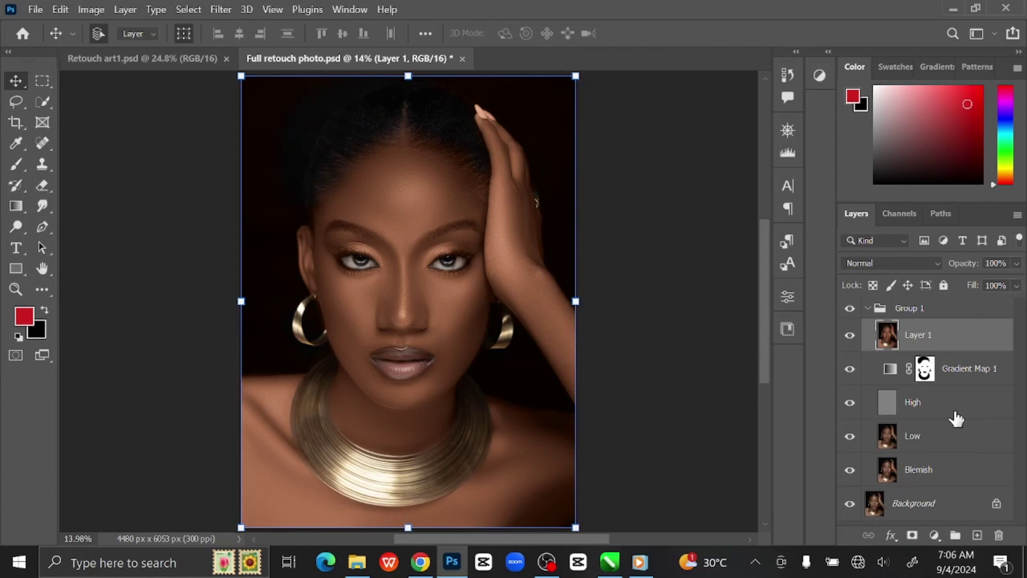
right_click(971, 340)
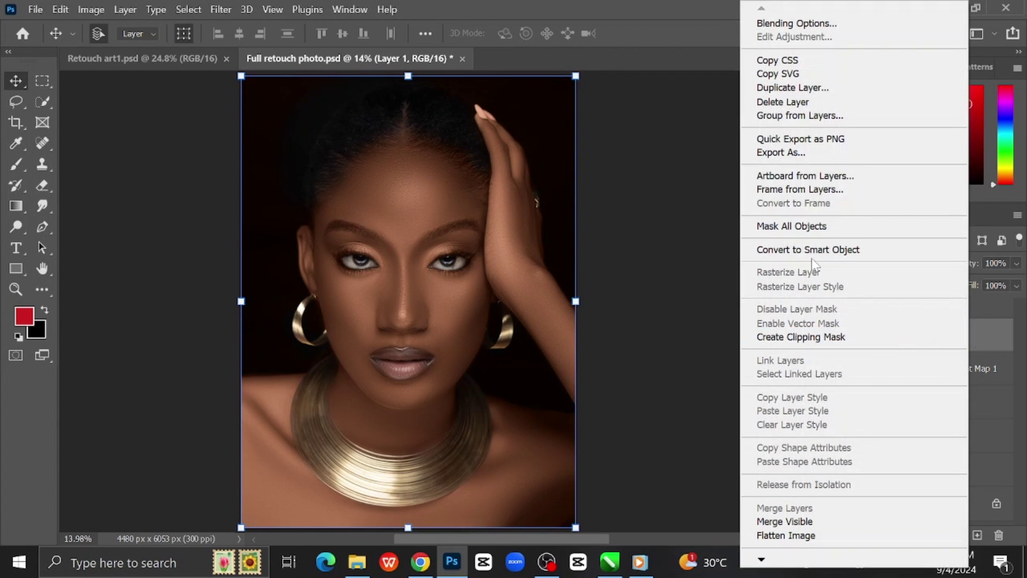
click(810, 249)
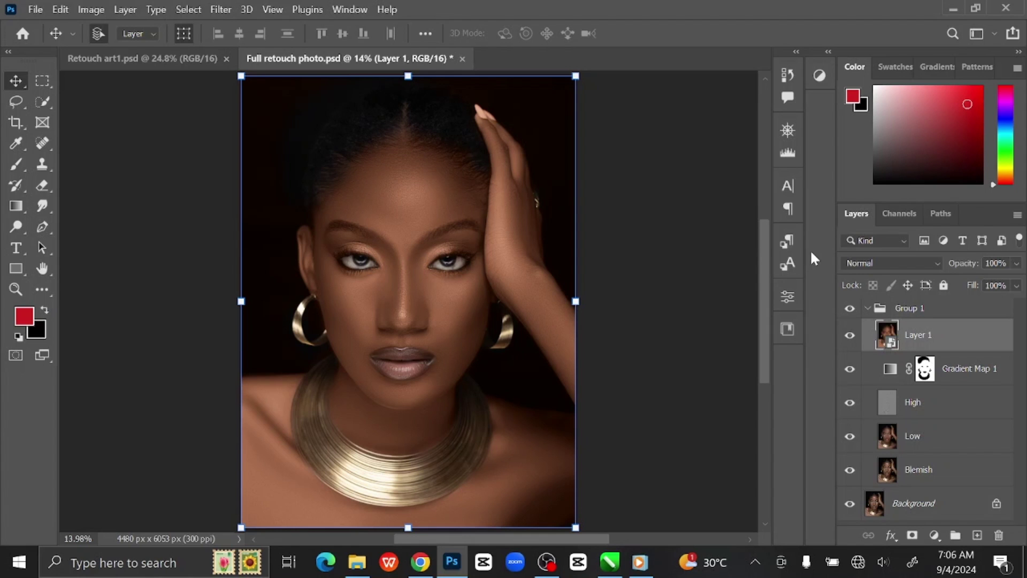
Start a Camera Raw Filter on the stamped smart object with Exposure +0.15, Contrast +10 and Highlights +14
click(249, 10)
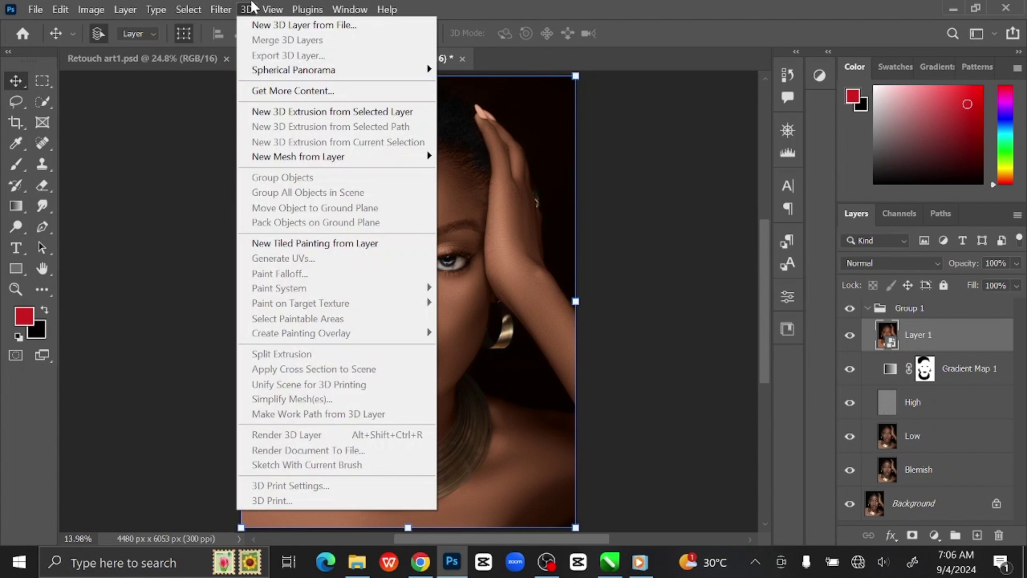
mouse_move(222, 7)
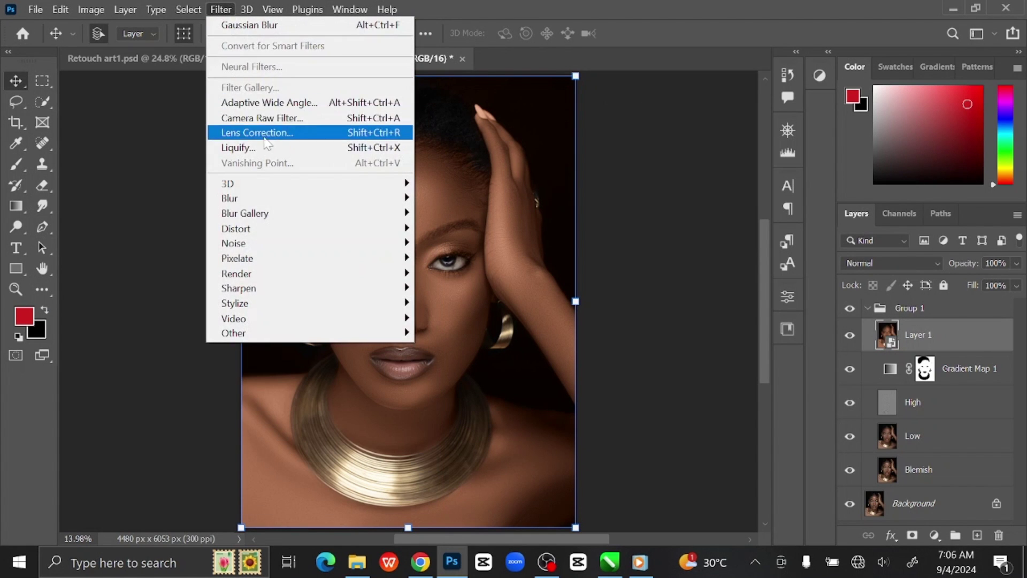
click(267, 119)
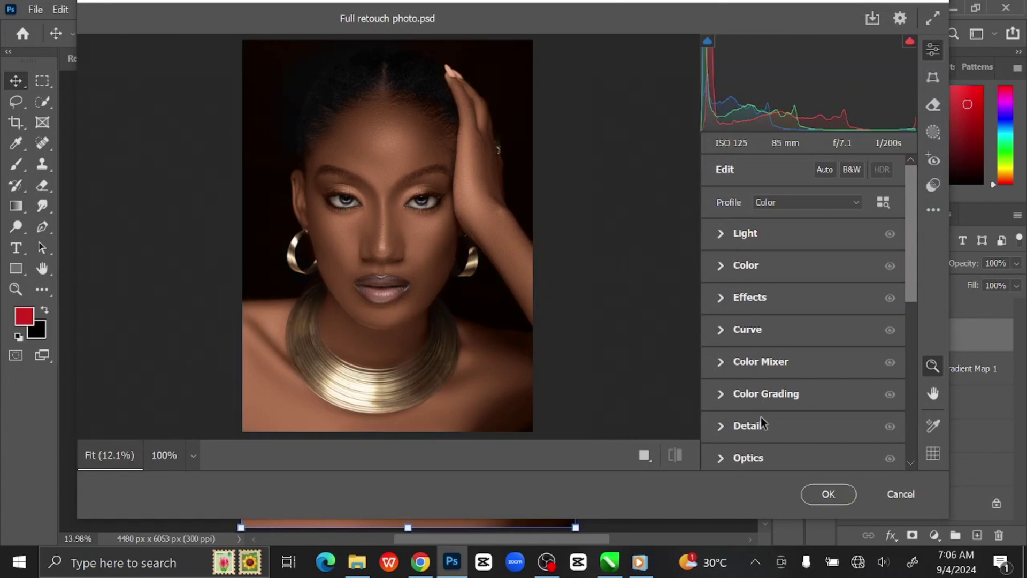
click(722, 235)
drag(806, 268, 808, 268)
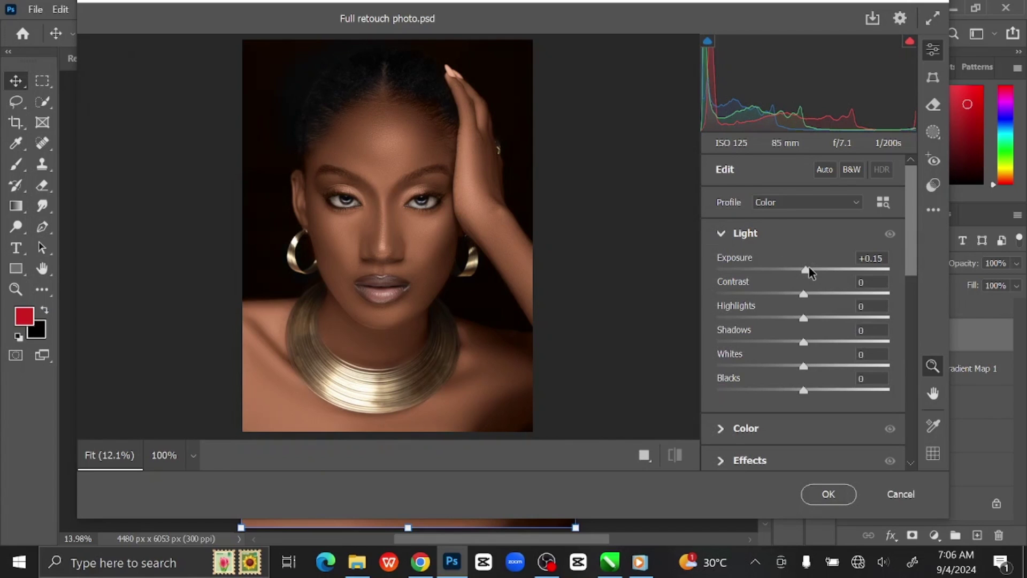
drag(806, 293, 813, 294)
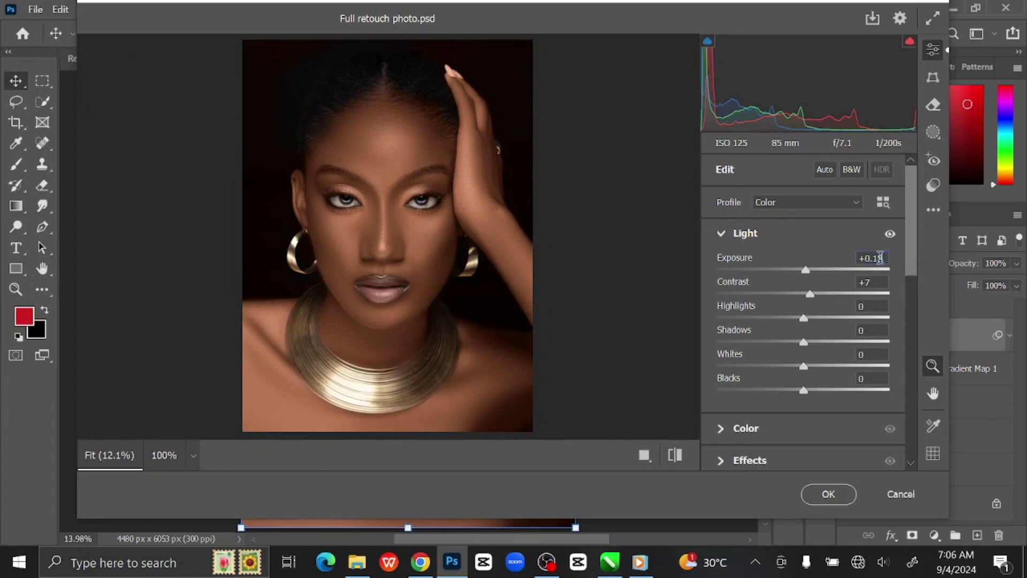
drag(810, 294, 813, 296)
click(858, 283)
drag(807, 318, 862, 306)
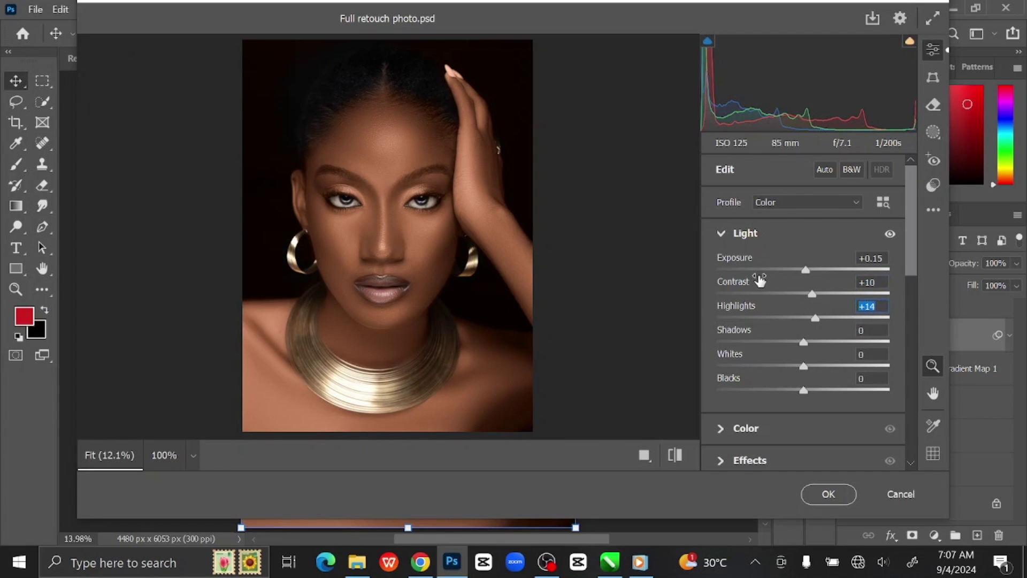
click(721, 235)
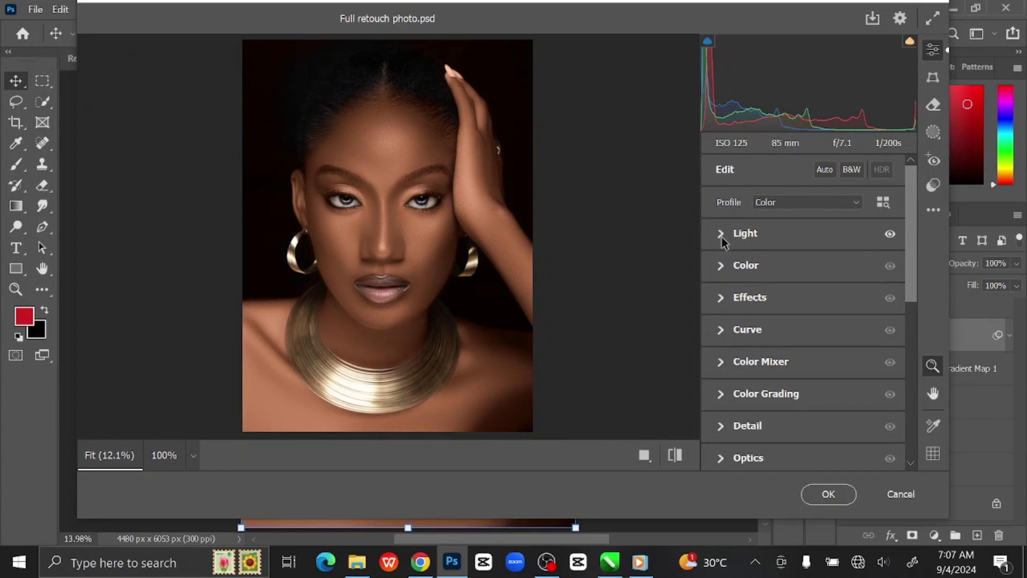
Set the Camera Raw white balance Temperature to -1 and Vibrance to +14
click(721, 266)
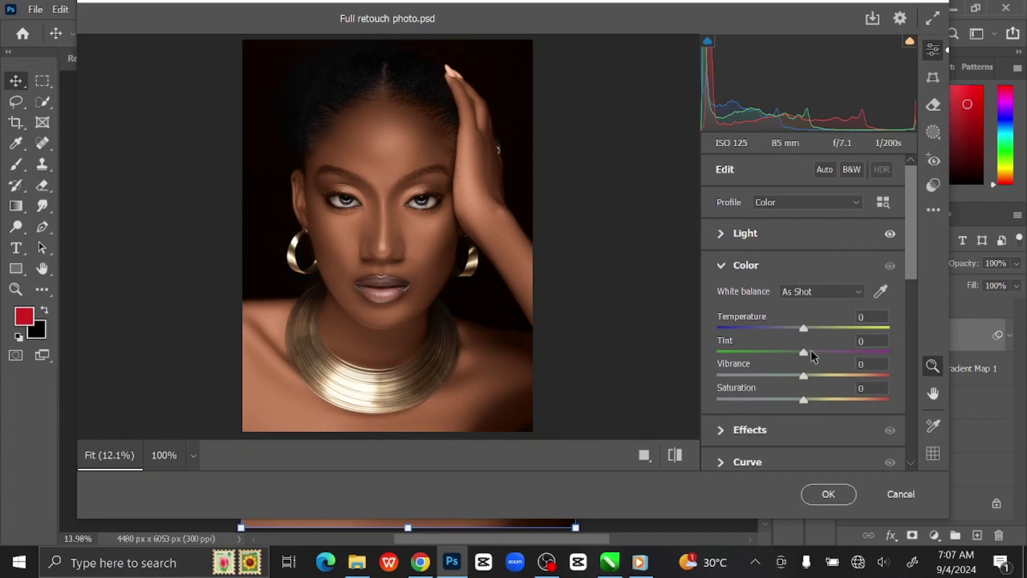
drag(803, 328, 806, 327)
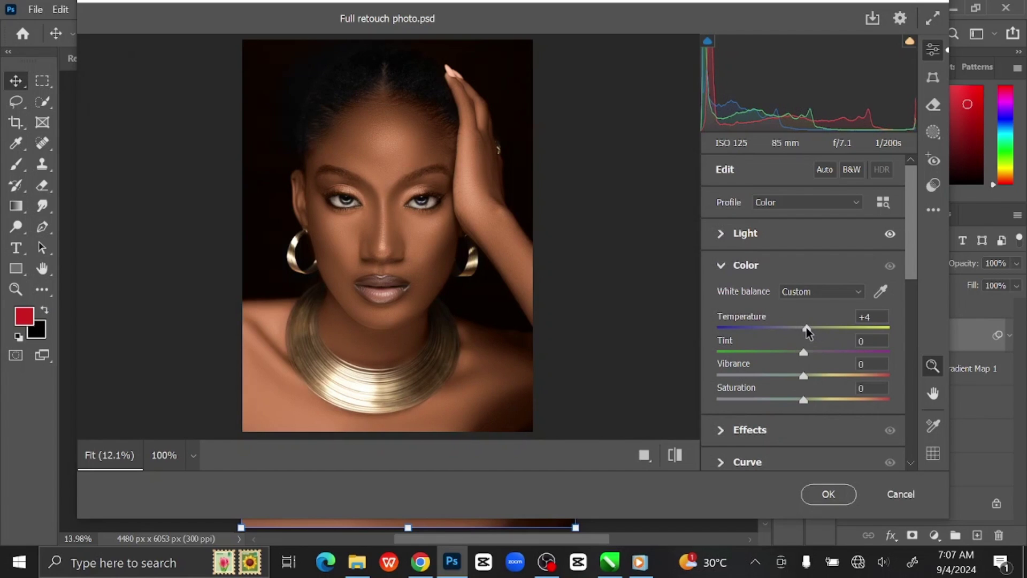
drag(808, 375, 815, 375)
drag(806, 328, 800, 329)
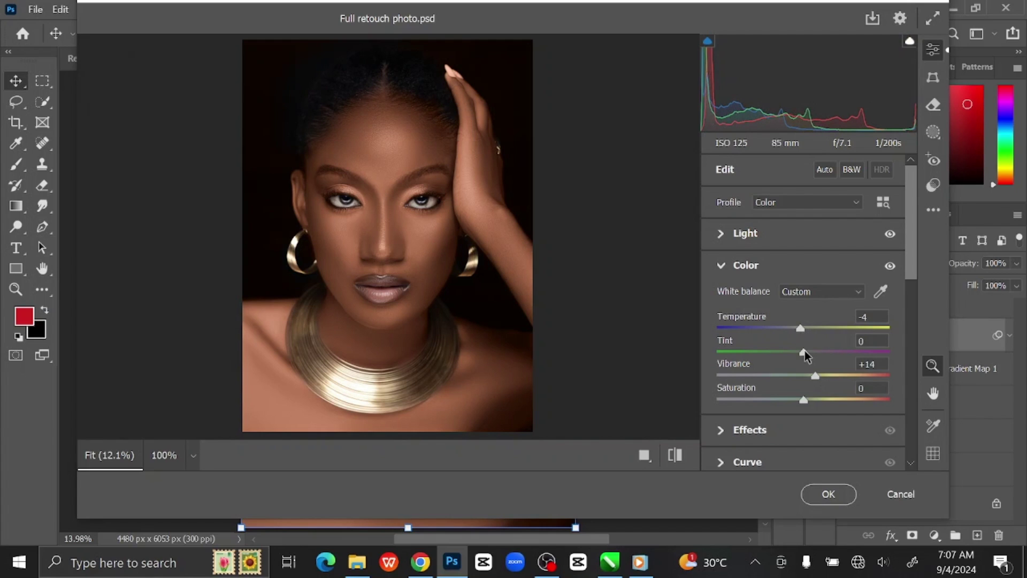
drag(819, 377, 819, 377)
drag(802, 328, 803, 327)
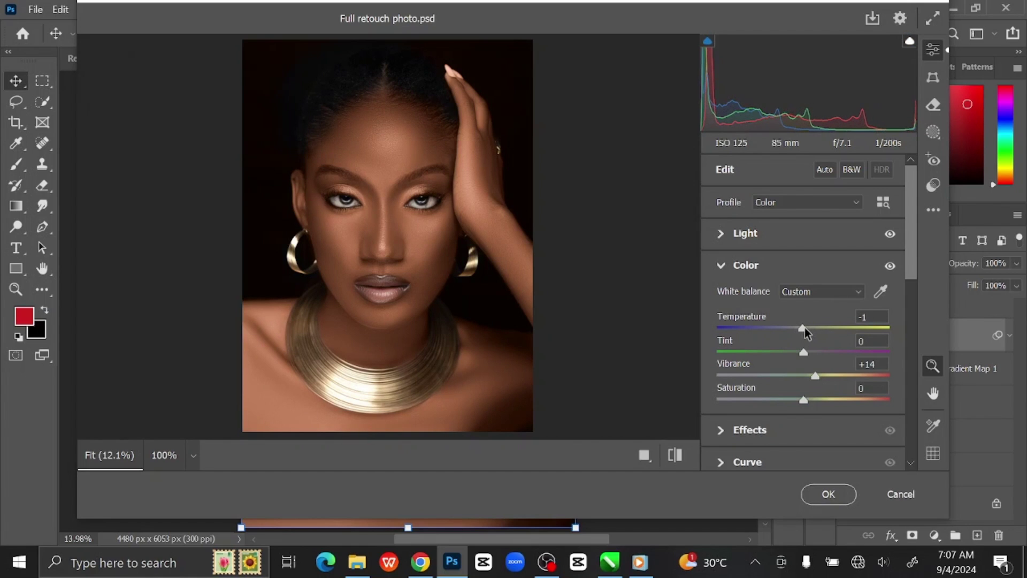
click(868, 364)
click(870, 317)
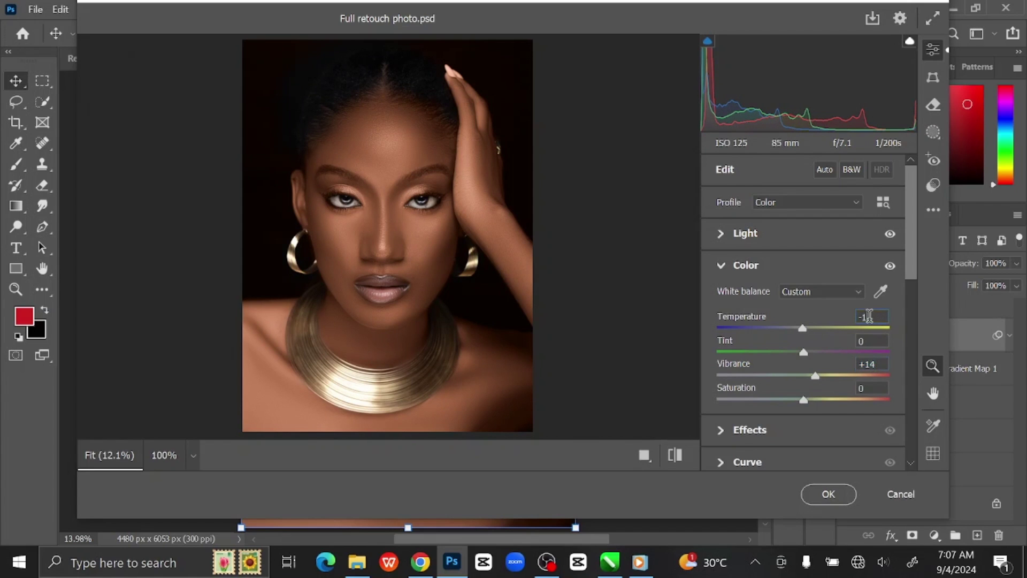
click(721, 266)
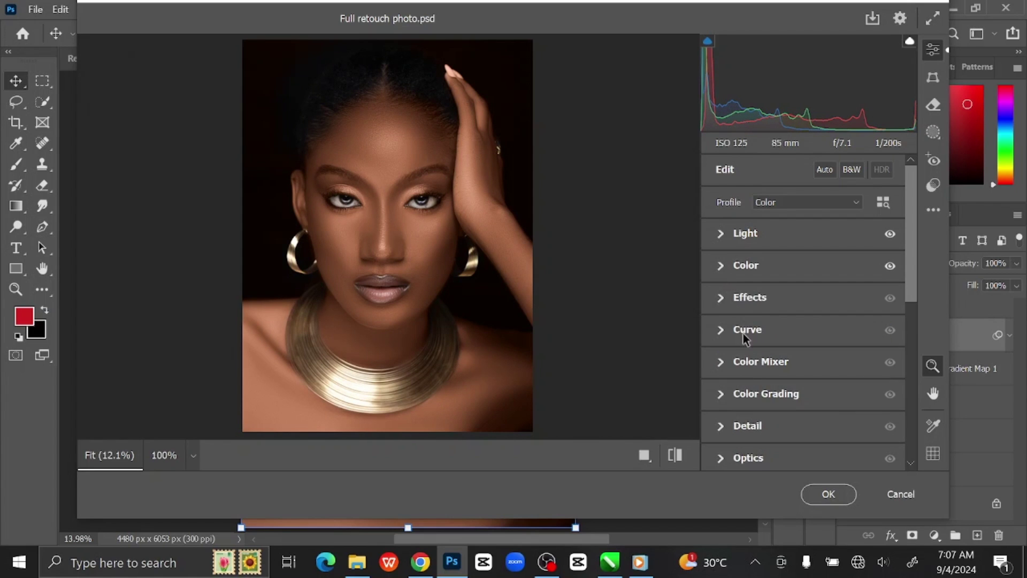
Raise the Camera Raw Texture to +20 and Clarity to +19
click(722, 298)
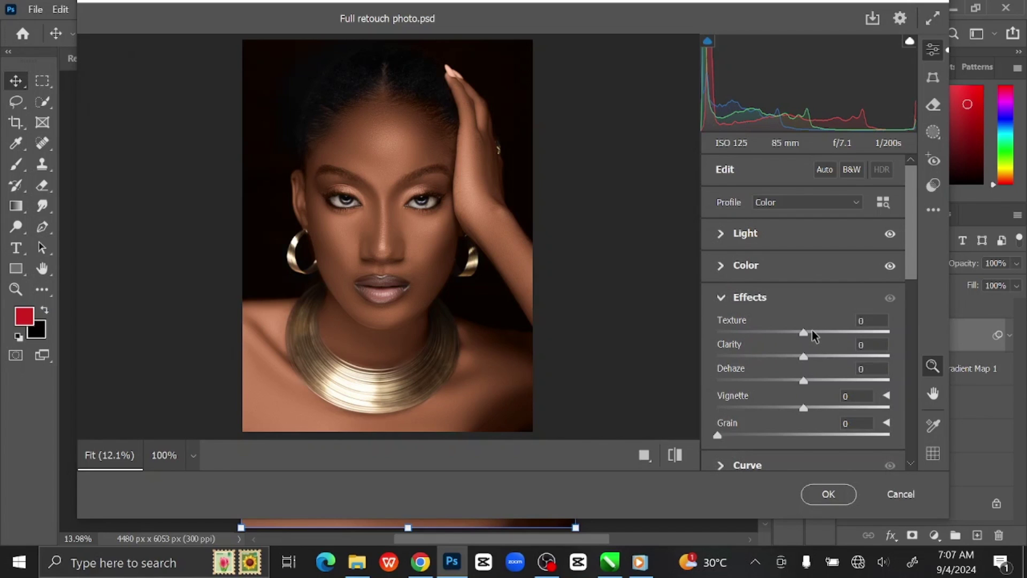
drag(812, 331, 822, 362)
click(814, 355)
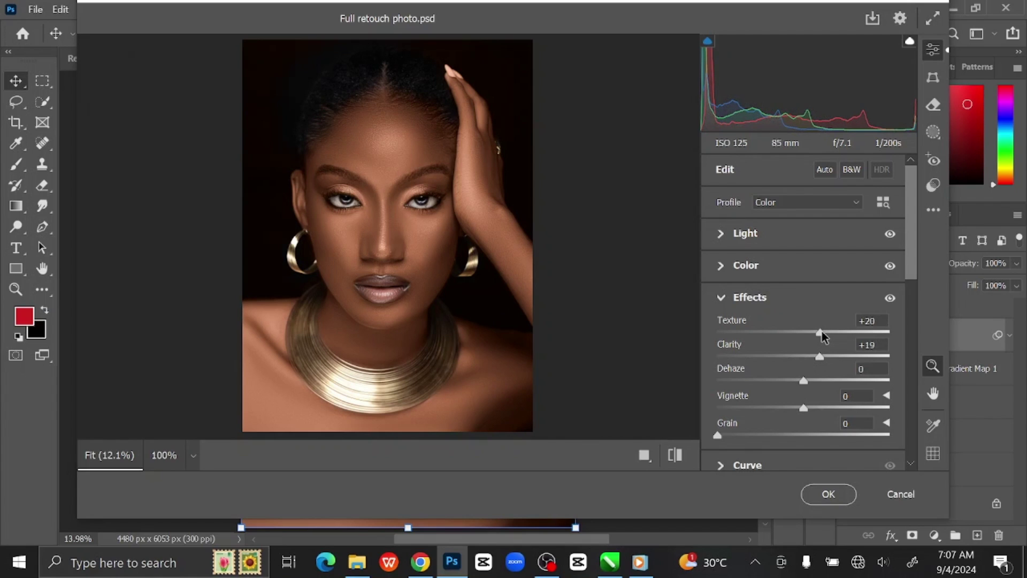
click(866, 344)
click(870, 321)
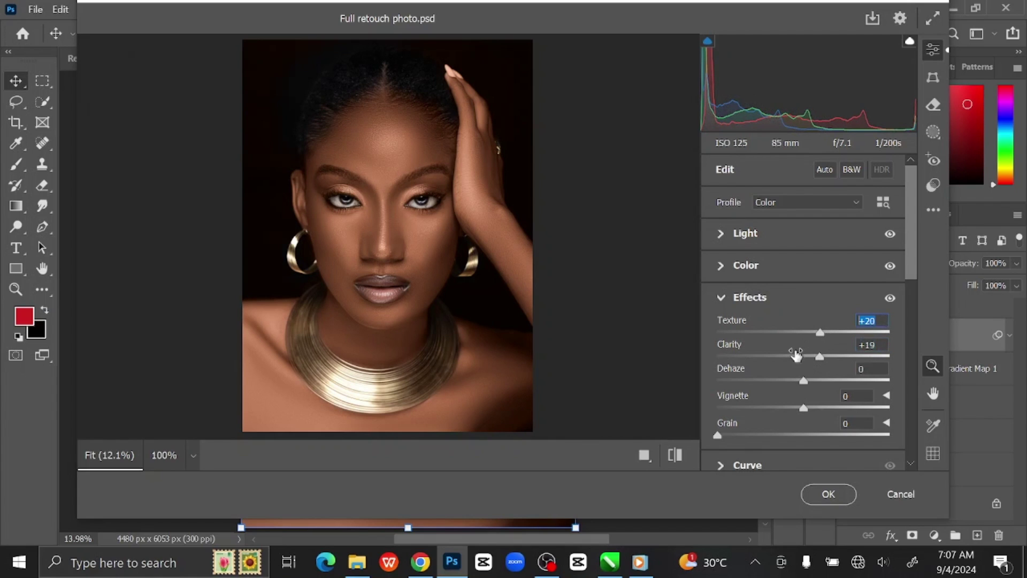
click(722, 298)
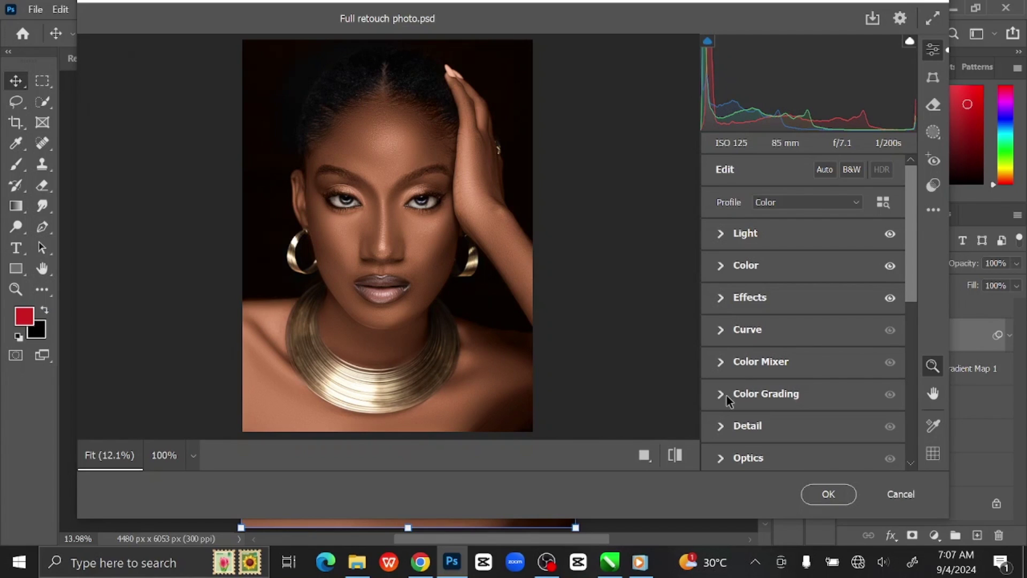
Color grade midtones to hue 45, saturation 8, highlights to hue 18, saturation 14, and shadows to hue 248, saturation 7
click(723, 396)
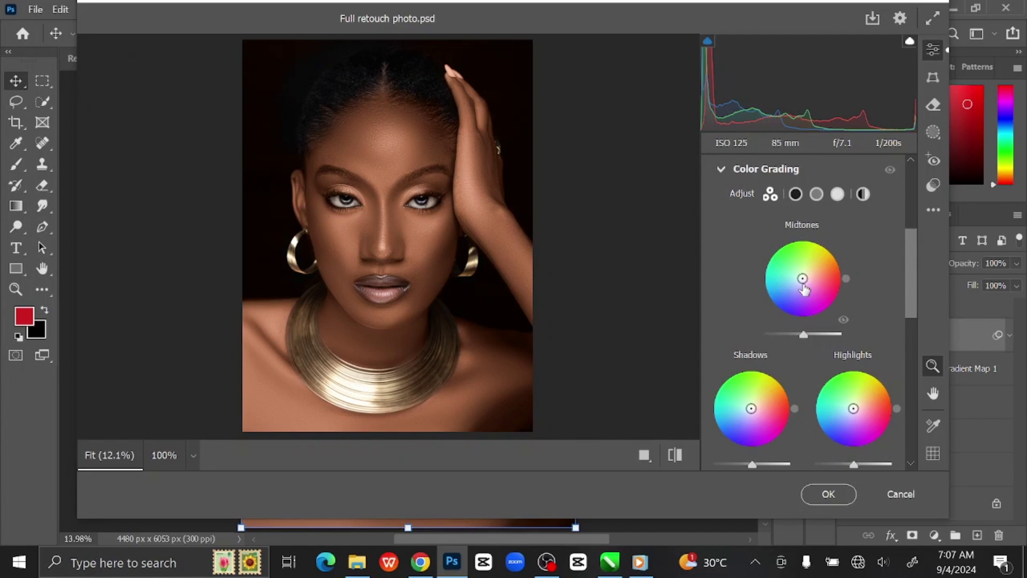
drag(804, 283, 804, 276)
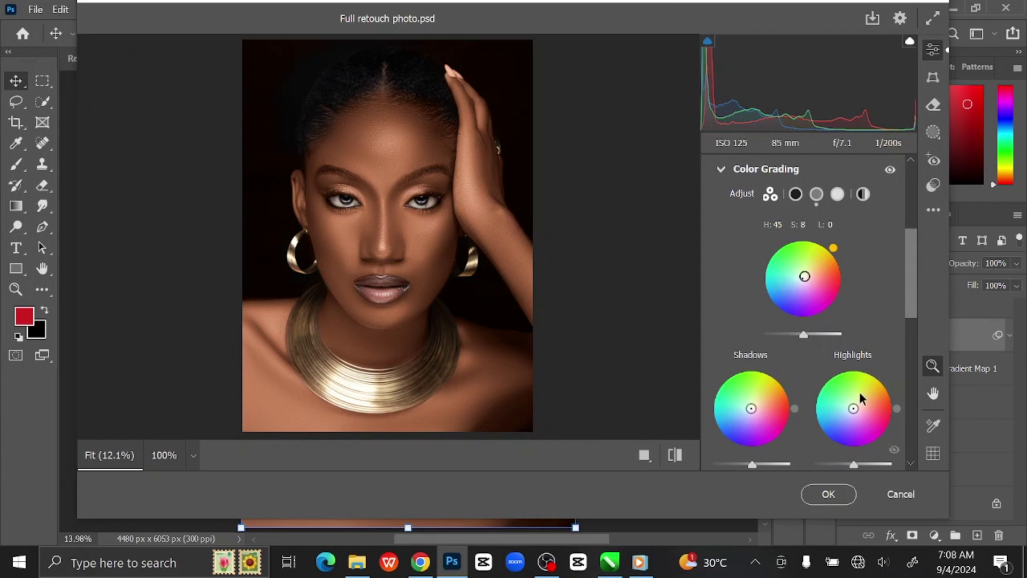
drag(854, 409, 858, 407)
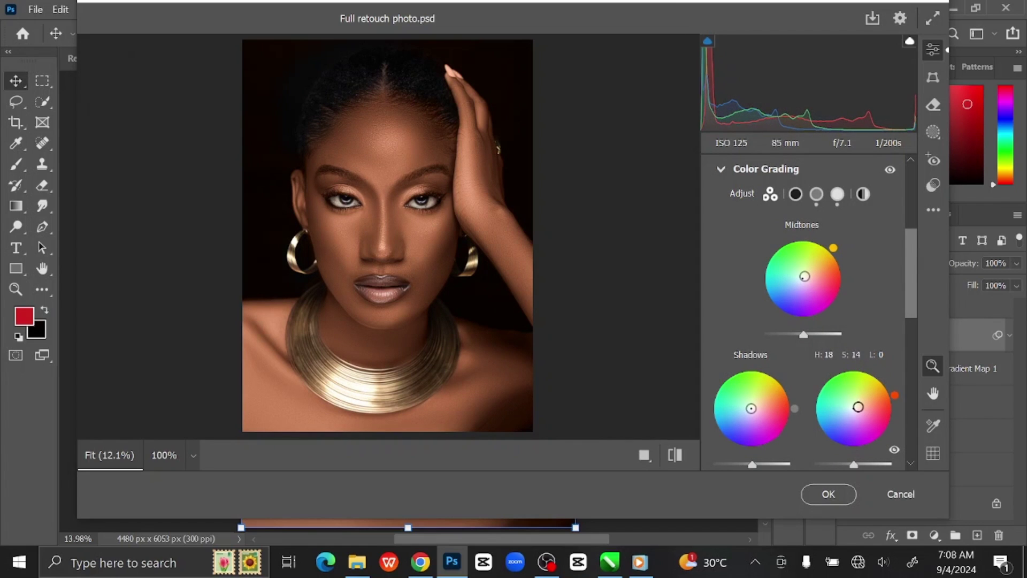
drag(751, 408, 749, 410)
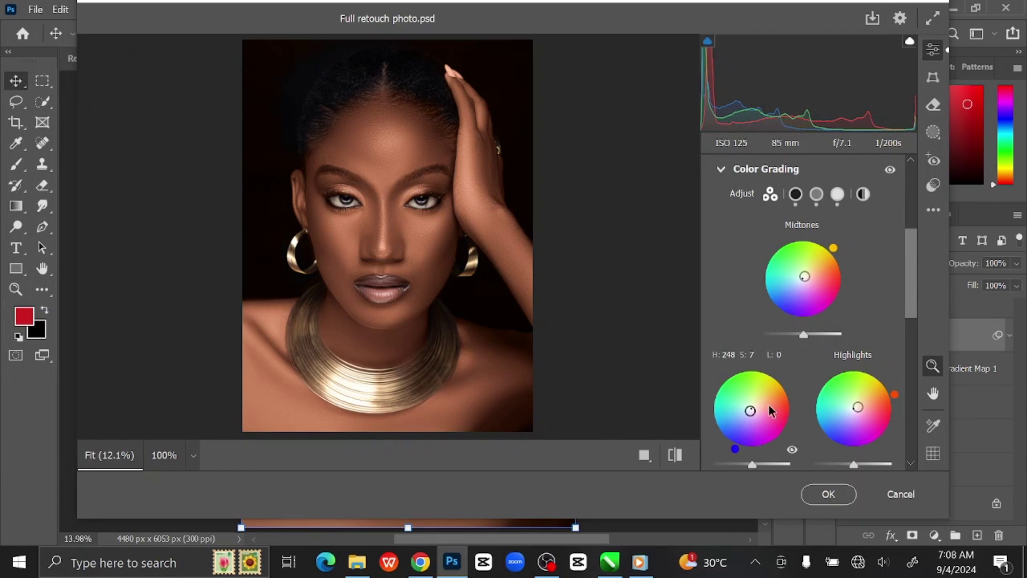
click(720, 170)
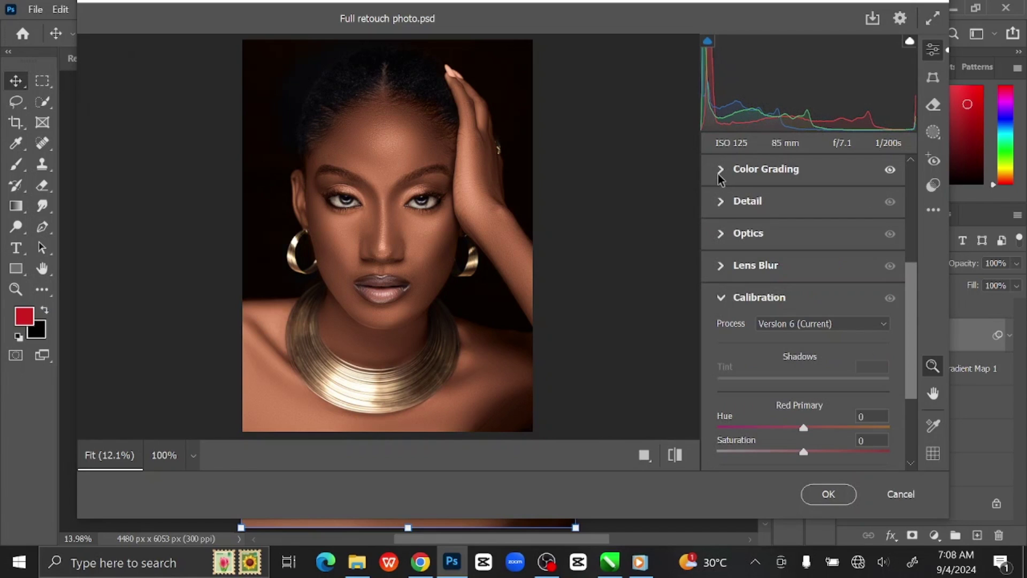
Compare the portrait before and after the Camera Raw adjustments and apply the filter
click(676, 455)
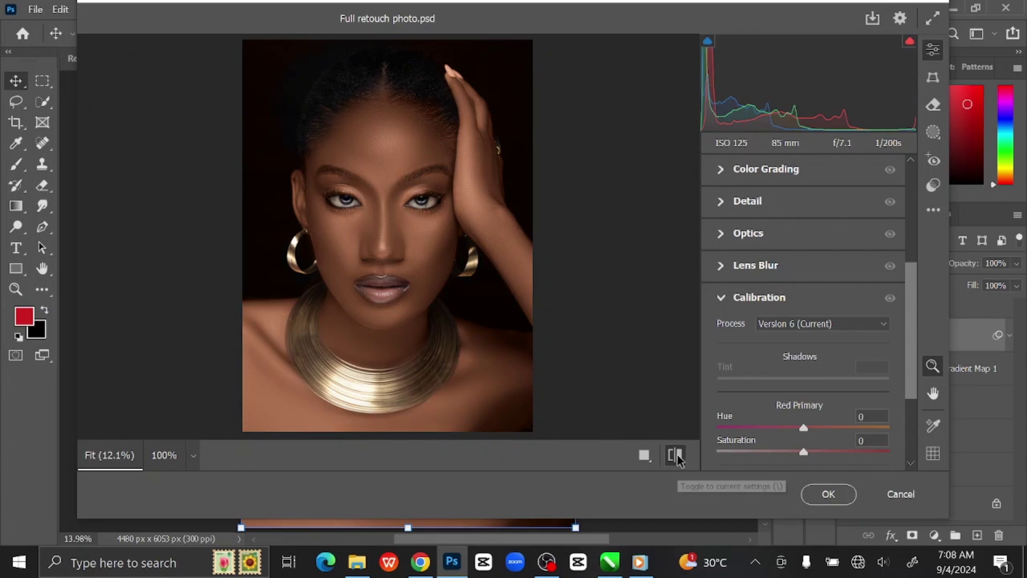
click(675, 456)
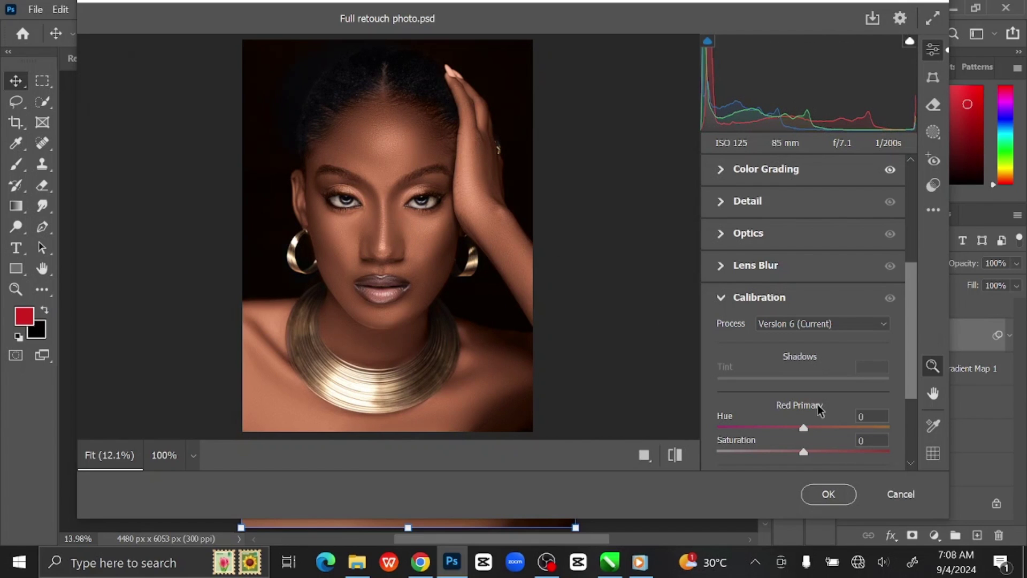
click(819, 493)
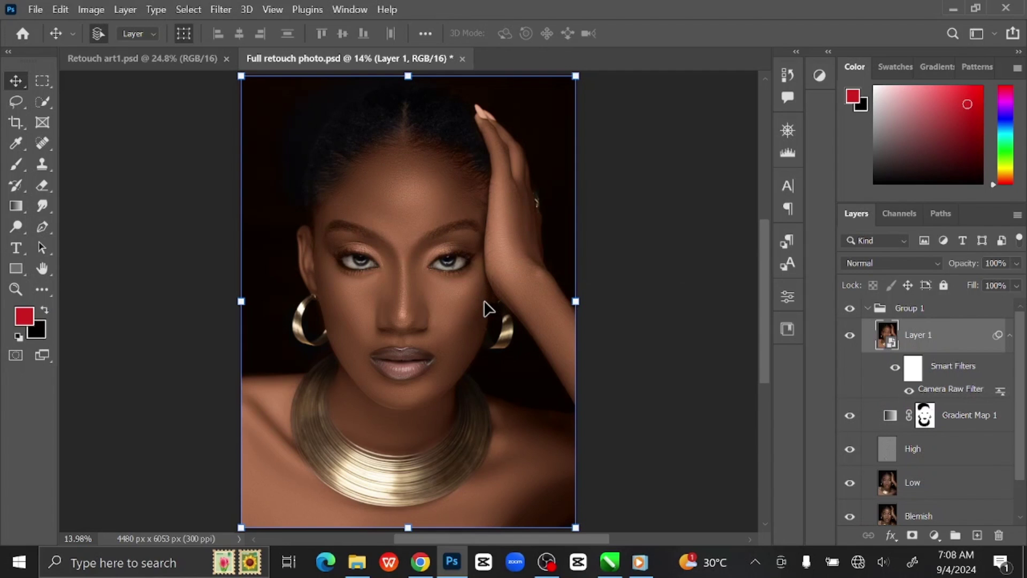
Collapse Layer 1's smart filter list and toggle the layer's visibility to compare the portrait with and without it
click(1009, 335)
click(850, 335)
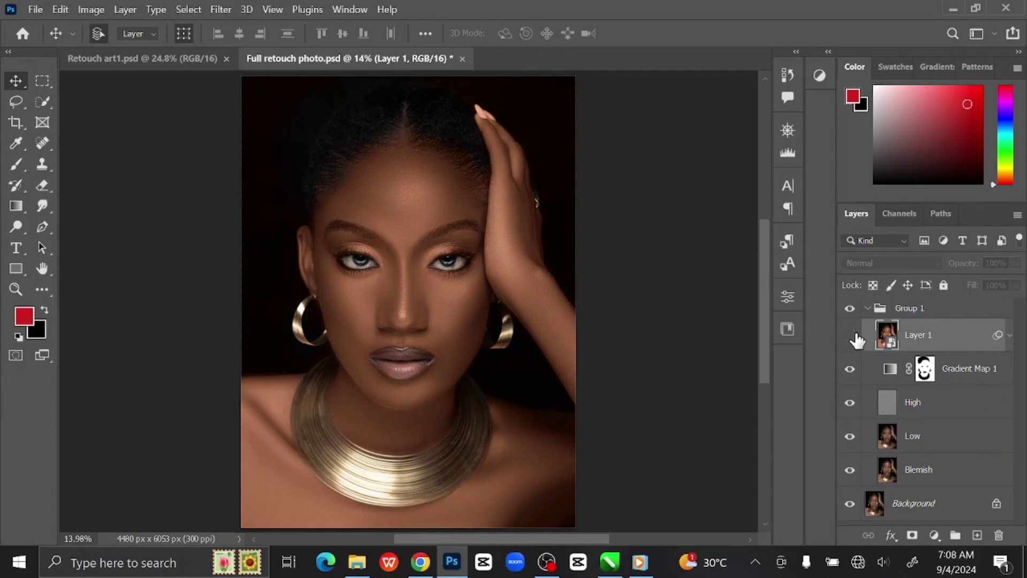
click(850, 336)
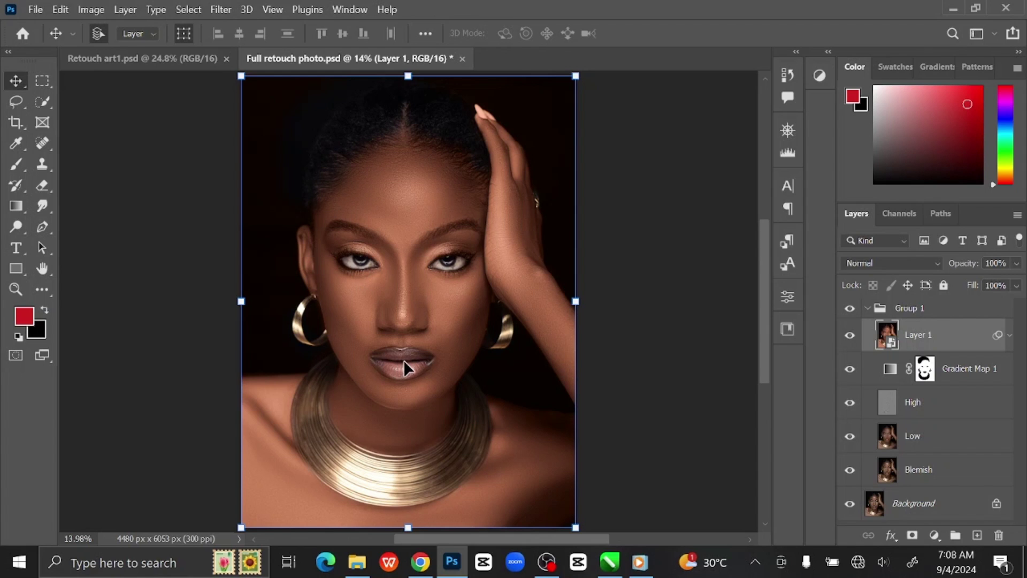
Add a new layer above Layer 1 and set the foreground color to red d21b1b
click(976, 535)
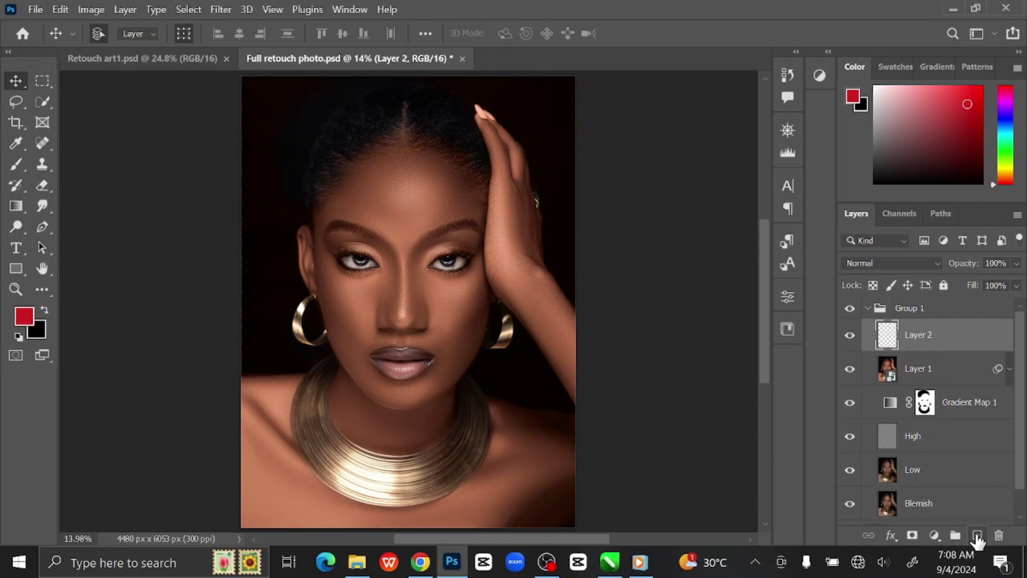
click(854, 99)
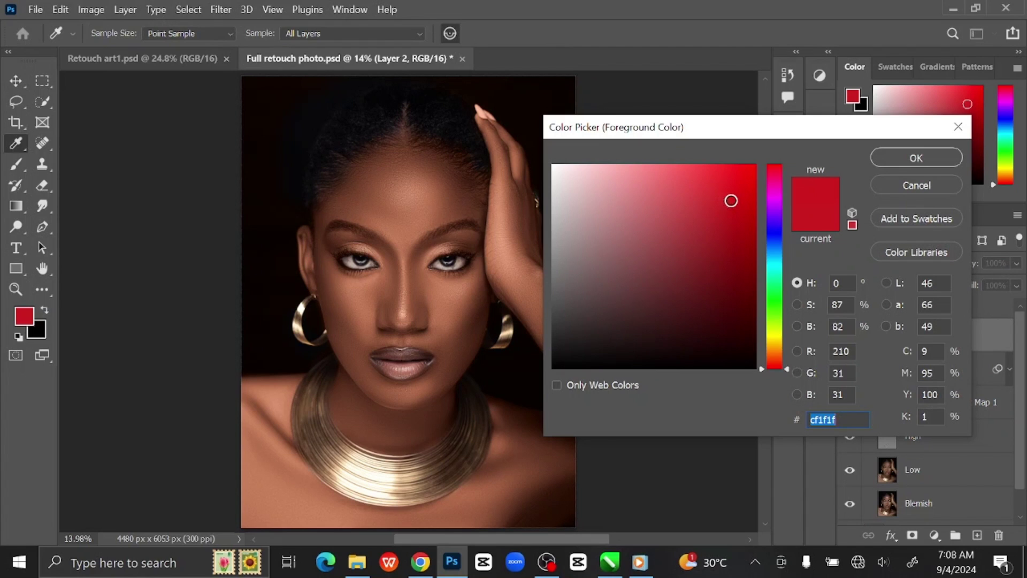
click(730, 201)
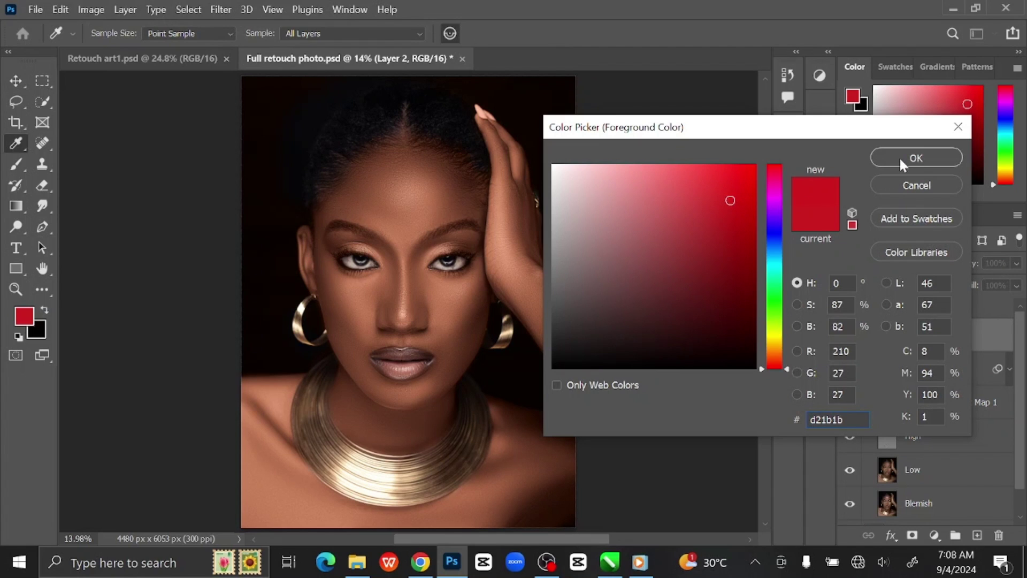
double_click(826, 419)
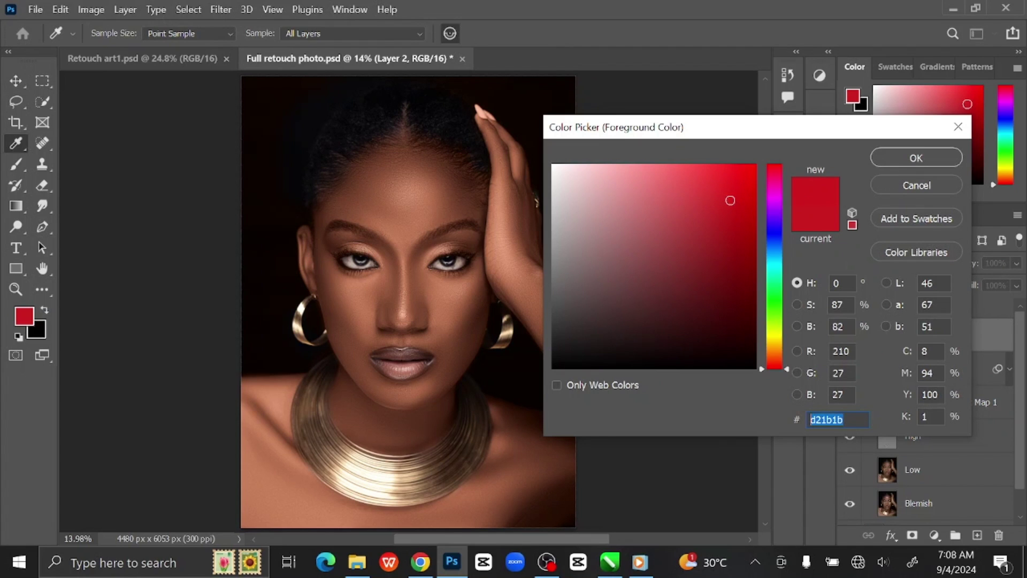
key(v)
click(887, 158)
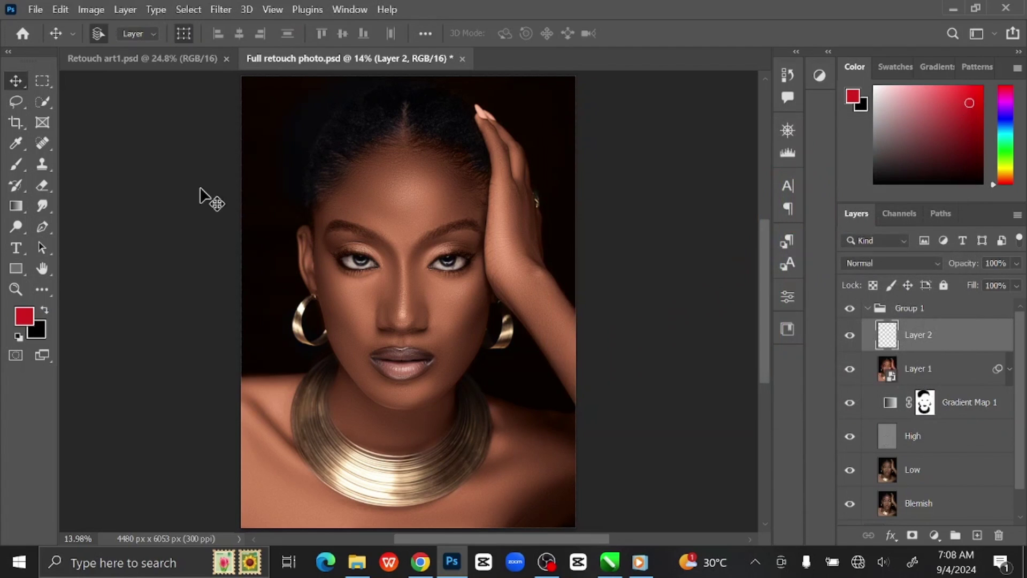
Paint a red outline around the edges of both lips on Layer 2 with the Brush tool at size 100
click(17, 162)
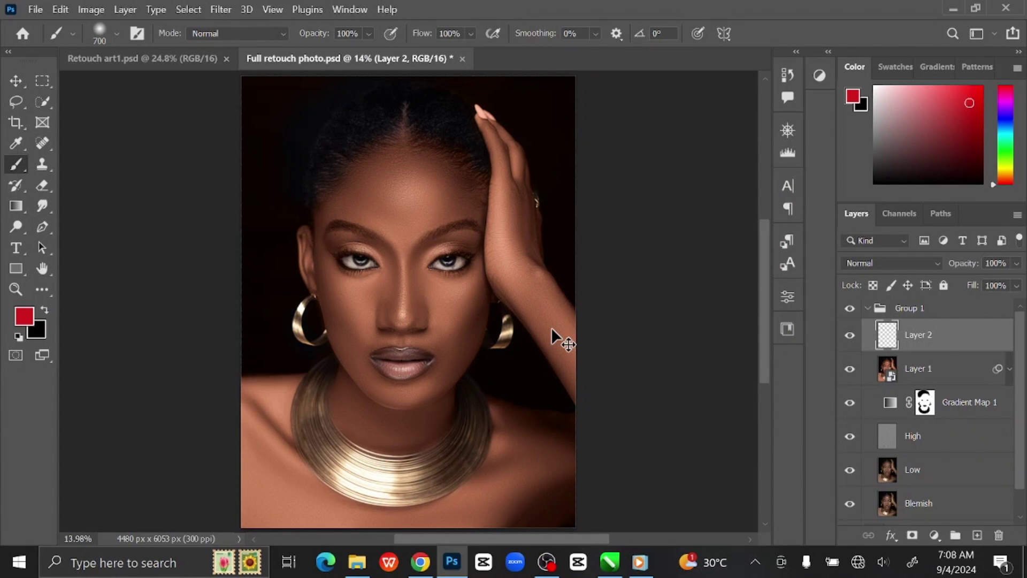
key(ctrl+plus)
key(ctrl+plus)
key(ctrl+plus)
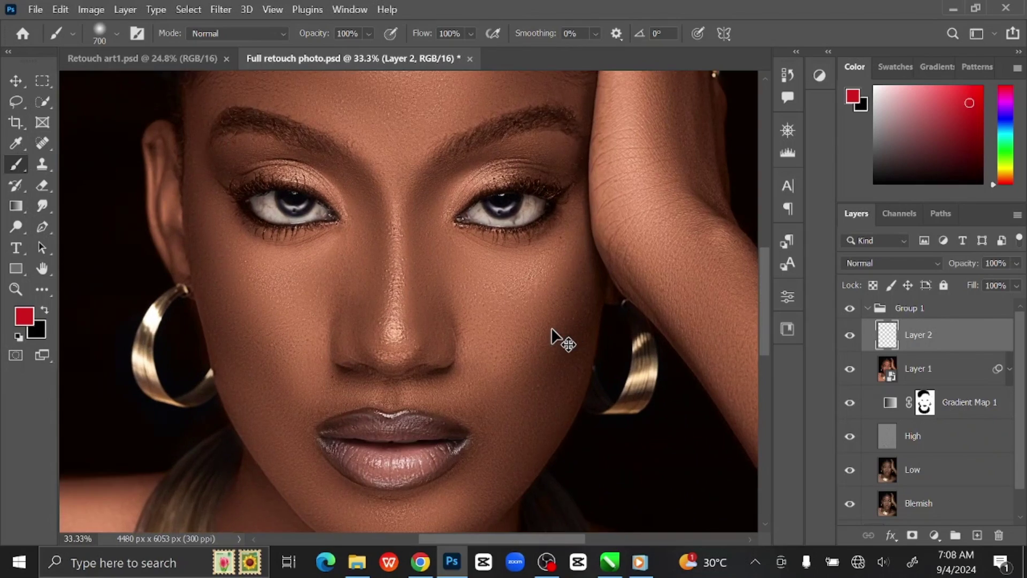
key(ctrl+plus)
drag(592, 356, 559, 195)
key(bracketleft)
key(bracketleft)
key(bracketleft)
key(bracketleft)
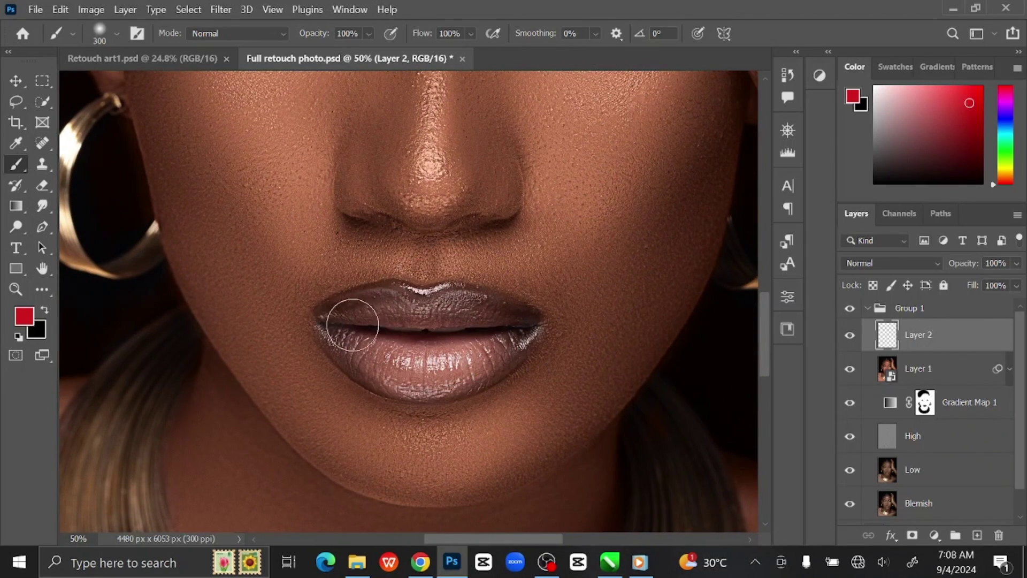
key(bracketleft)
key(bracketleft)
key(bracketleft)
key(bracketleft)
key(bracketleft)
key(bracketleft)
mouse_move(323, 310)
mouse_down()
mouse_move(438, 292)
mouse_move(506, 307)
mouse_move(528, 335)
mouse_move(486, 372)
mouse_move(335, 335)
mouse_move(355, 362)
mouse_move(394, 383)
mouse_move(440, 385)
mouse_move(488, 369)
mouse_move(426, 385)
mouse_move(372, 379)
mouse_up()
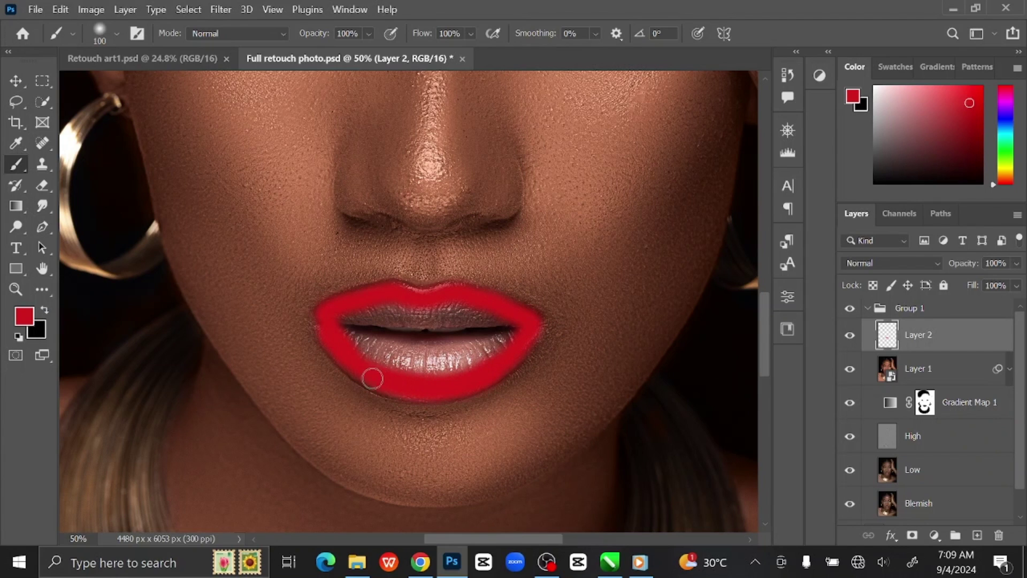
Fill the inner areas of the upper and lower lips with red, using brush sizes from 80 to 125
key(bracketright)
key(ctrl+plus)
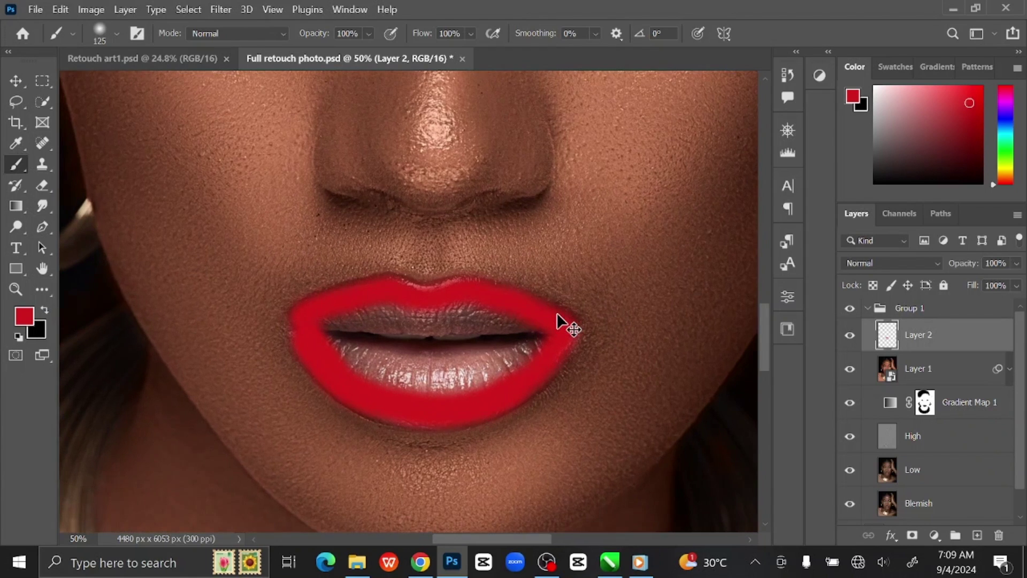
key(ctrl+plus)
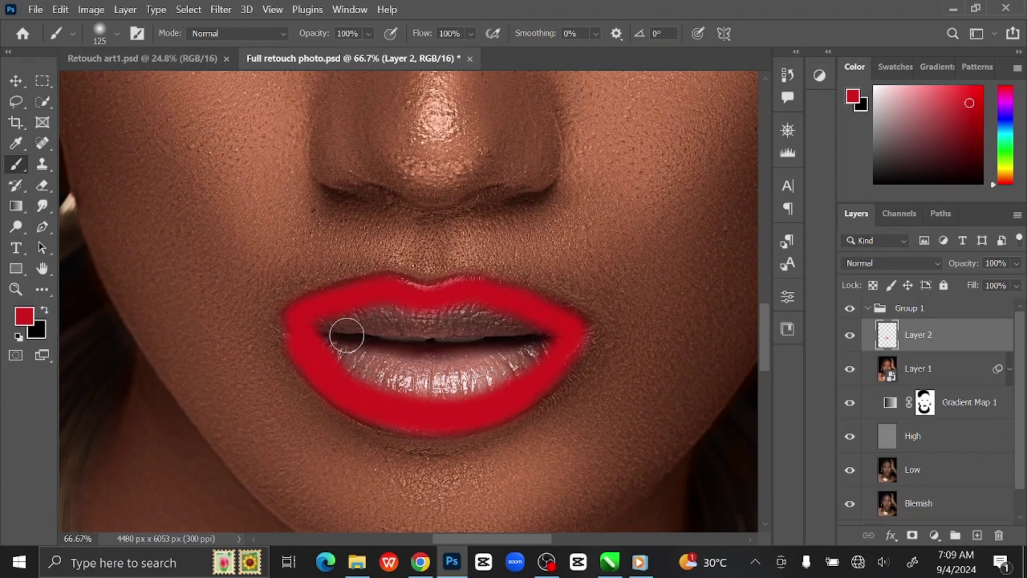
key(bracketleft)
key(bracketleft)
drag(369, 319, 533, 330)
key(bracketleft)
mouse_move(327, 327)
mouse_down()
mouse_move(396, 355)
mouse_move(434, 354)
mouse_move(408, 357)
mouse_move(530, 341)
mouse_up()
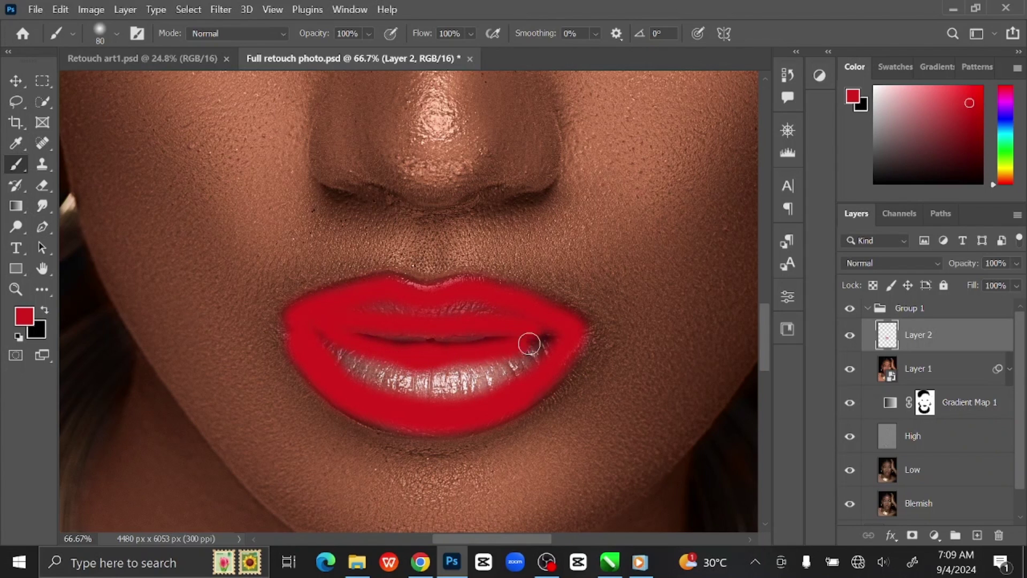
key(bracketright)
key(bracketright)
key(bracketright)
mouse_move(334, 351)
mouse_down()
mouse_move(376, 369)
mouse_move(362, 367)
mouse_move(461, 381)
mouse_move(559, 328)
mouse_up()
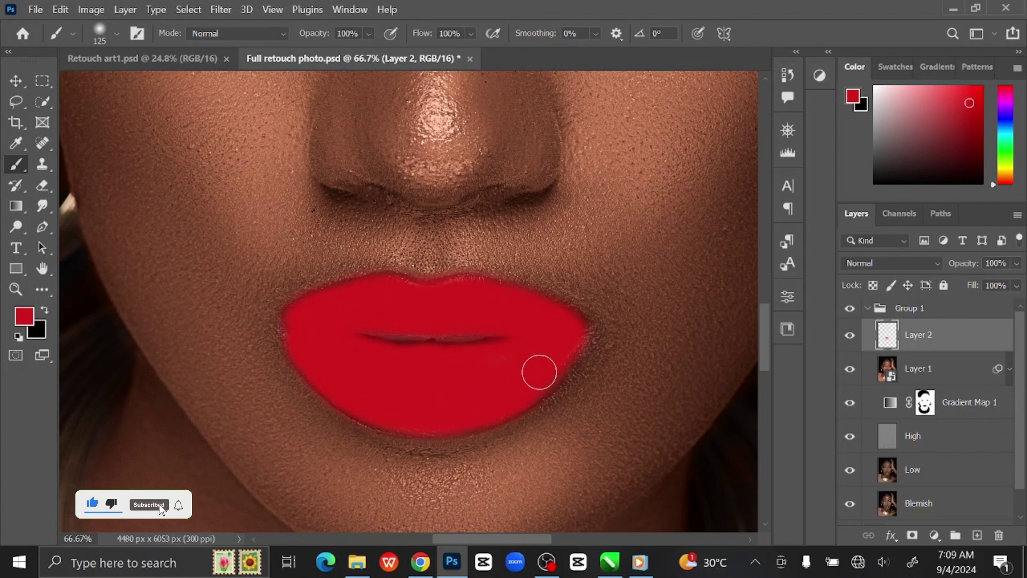
Set the blend mode of the painted lip layer to Color
key(ctrl+0)
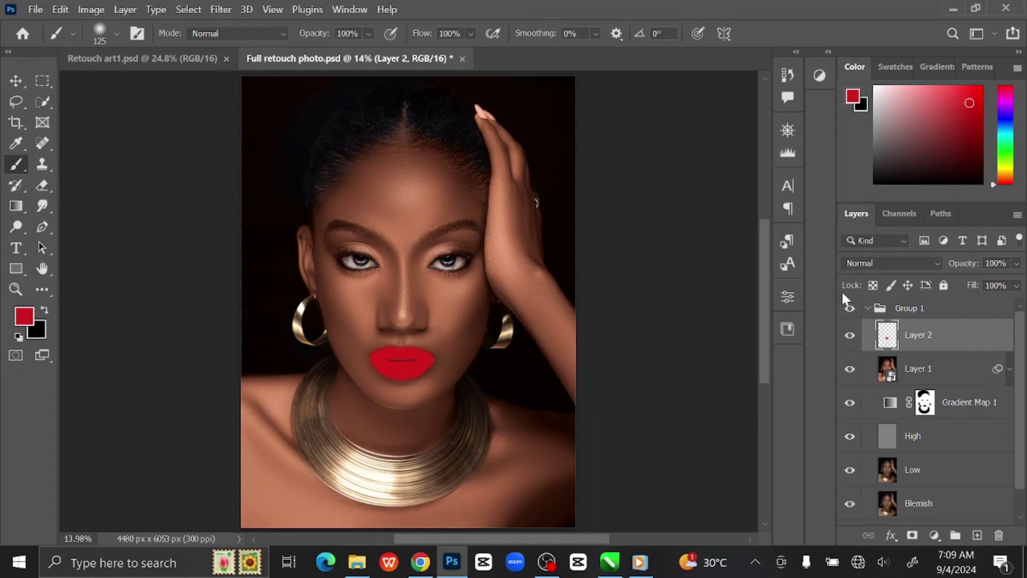
click(873, 262)
click(865, 519)
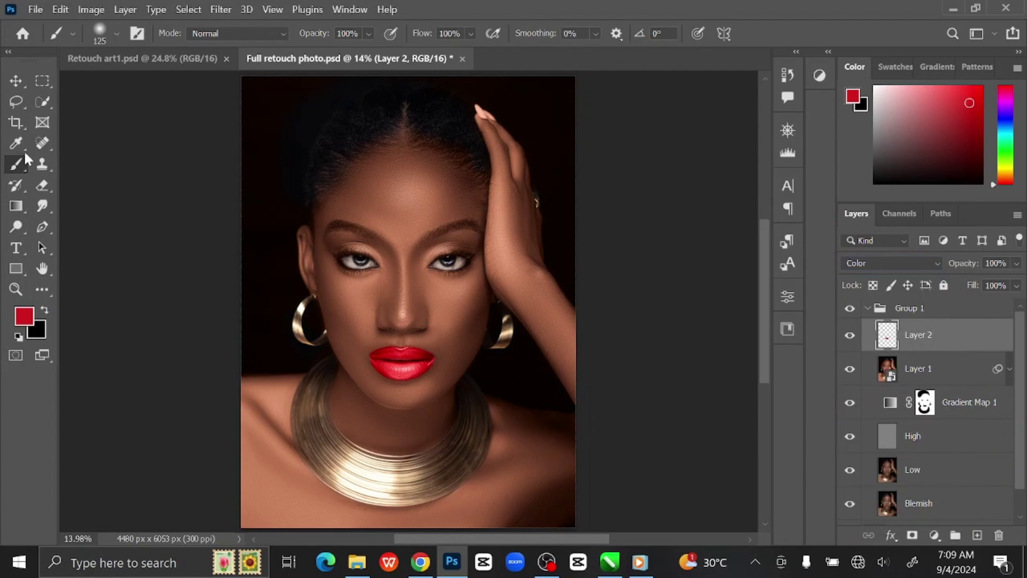
Split Layer 2's black Blend If sliders to 0/225 for This Layer and 0/219 for Underlying Layer, and compare the lips with and without the layer
click(16, 81)
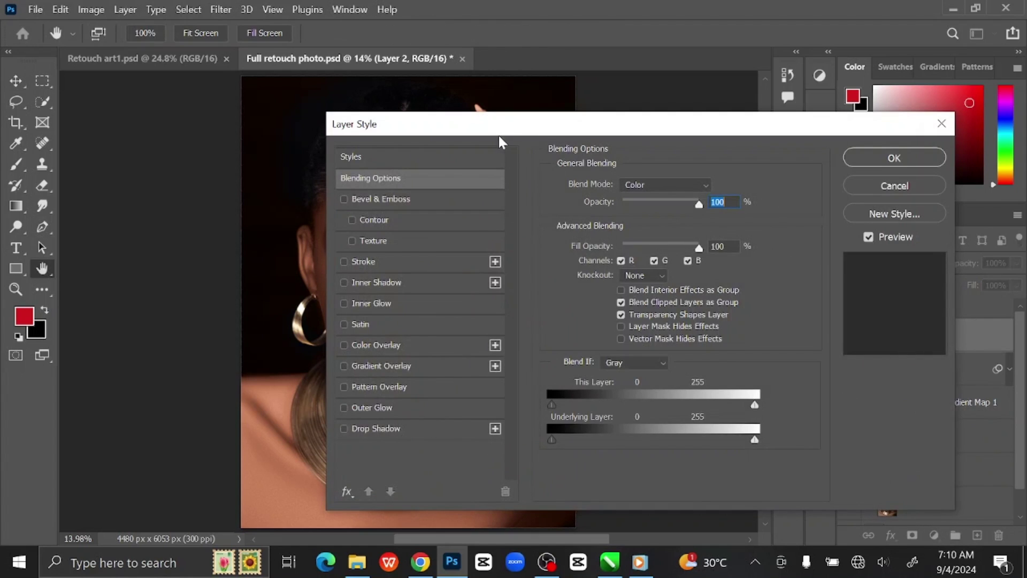
drag(498, 136, 683, 98)
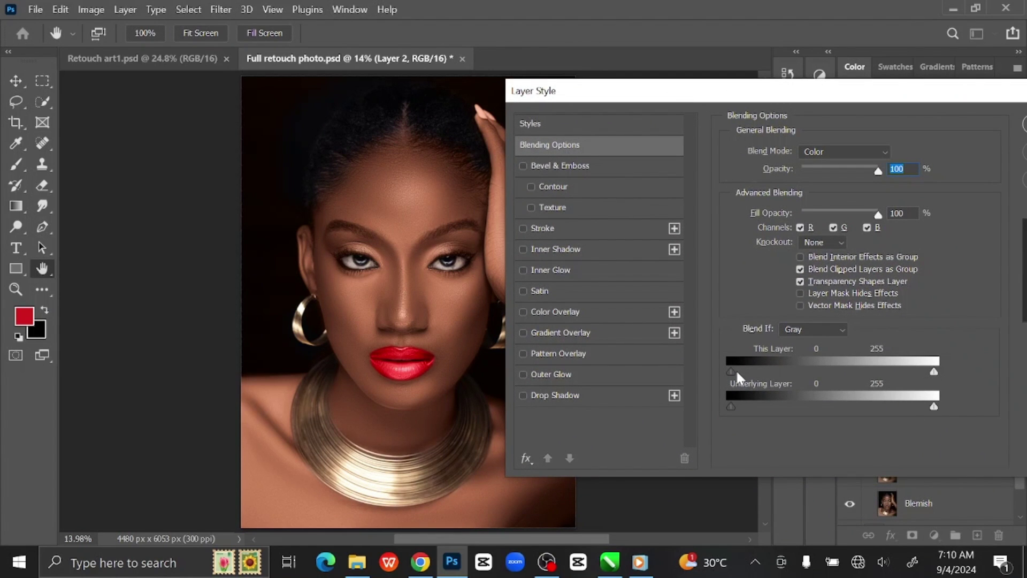
drag(734, 371, 817, 372)
drag(731, 407, 821, 407)
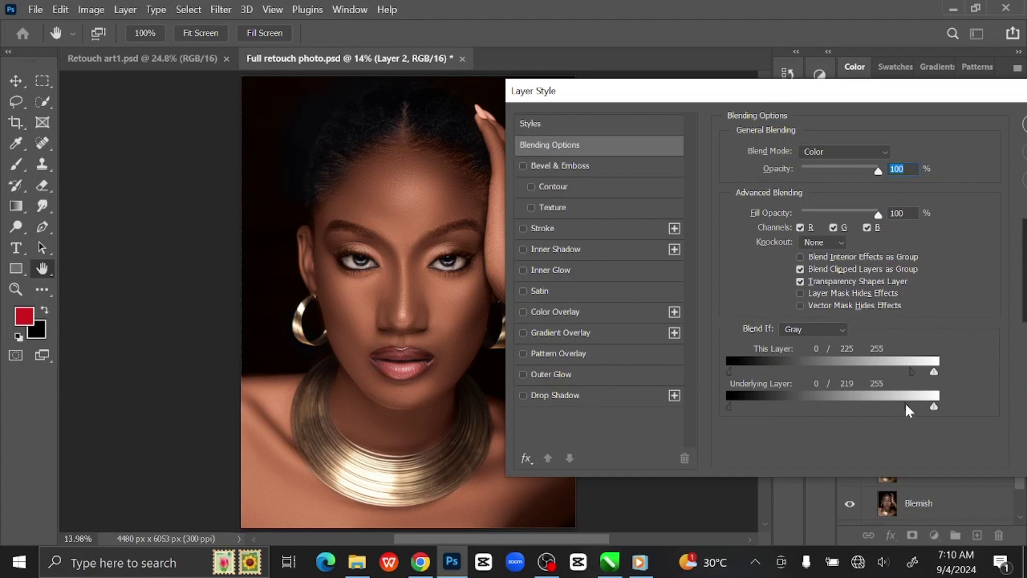
drag(904, 406, 908, 407)
drag(871, 96, 746, 123)
click(919, 155)
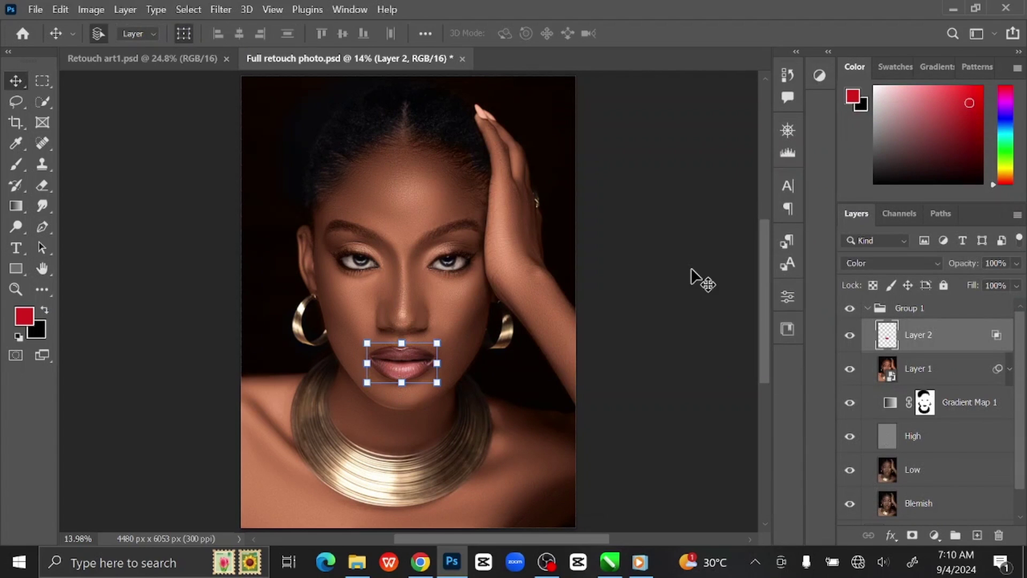
click(851, 336)
click(852, 336)
Add a new layer above Layer 2 and set the foreground color to white ffffff
click(977, 535)
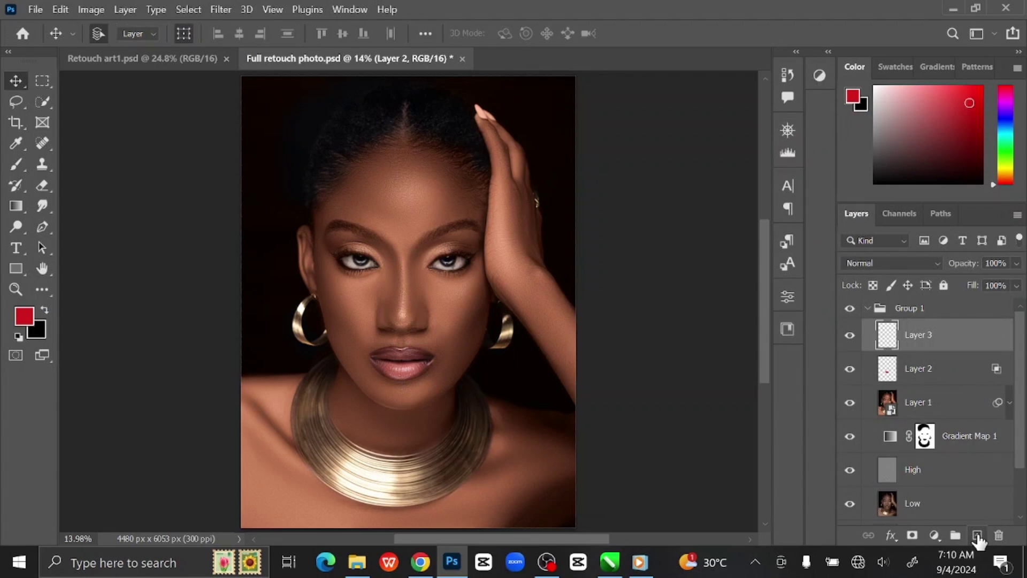
click(852, 94)
drag(635, 225, 511, 121)
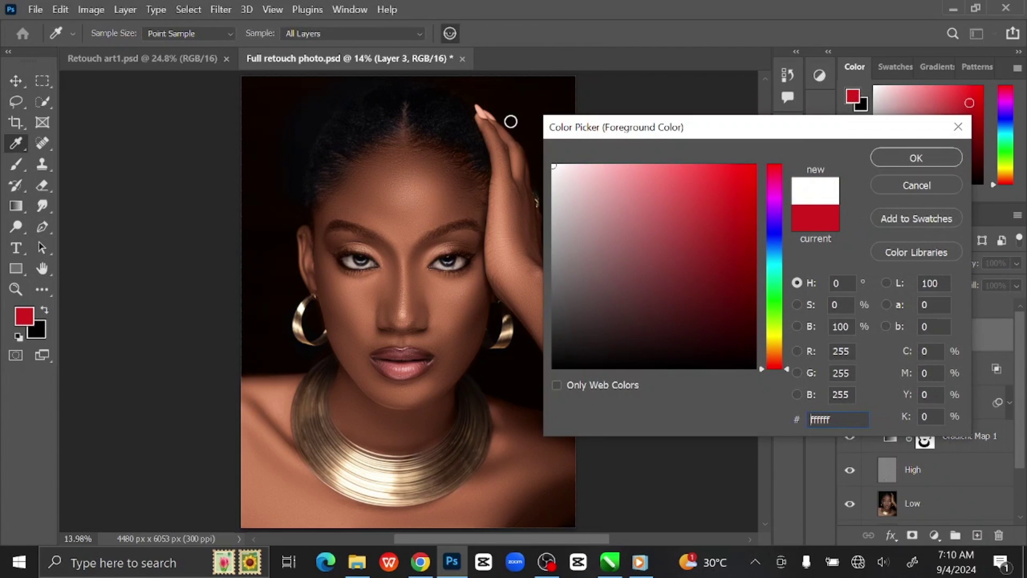
click(915, 158)
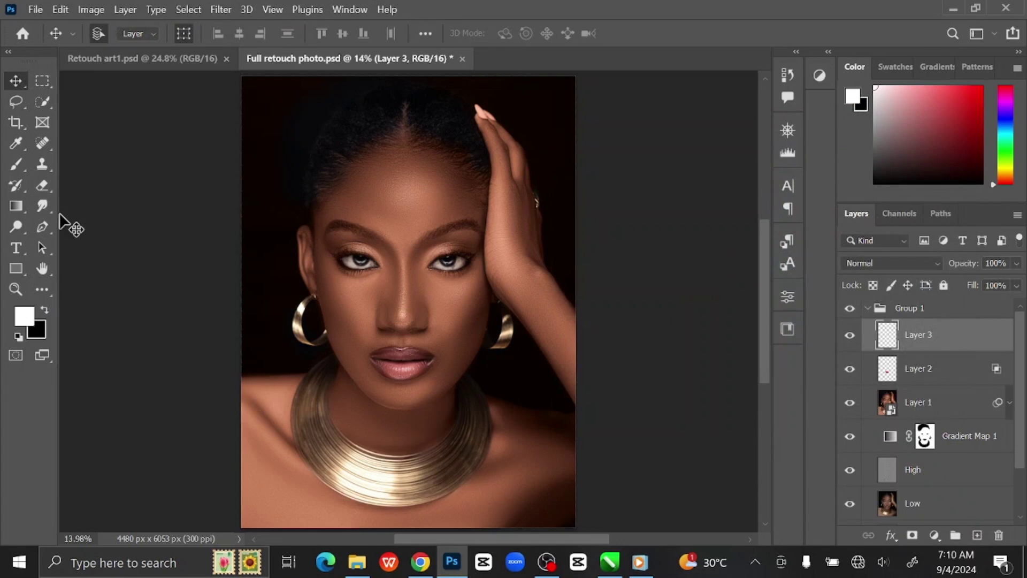
Activate the Brush tool and set Layer 3's blend mode to Color
click(15, 164)
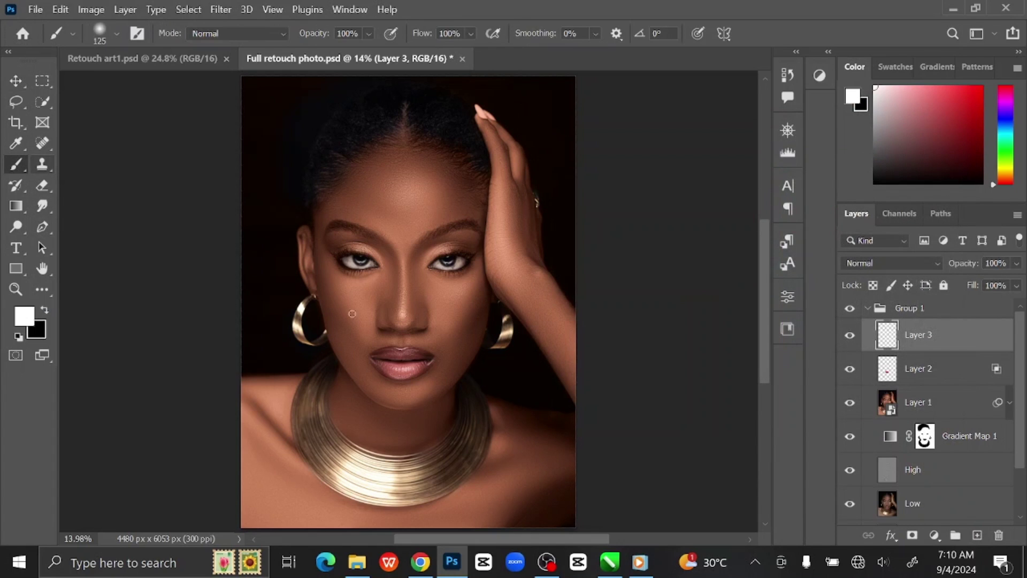
click(890, 263)
click(861, 501)
Paint white over the eyeball's white area in the eye beside the raised hand to neutralize its color
key(ctrl+plus)
key(ctrl+plus)
key(ctrl+plus)
key(ctrl+plus)
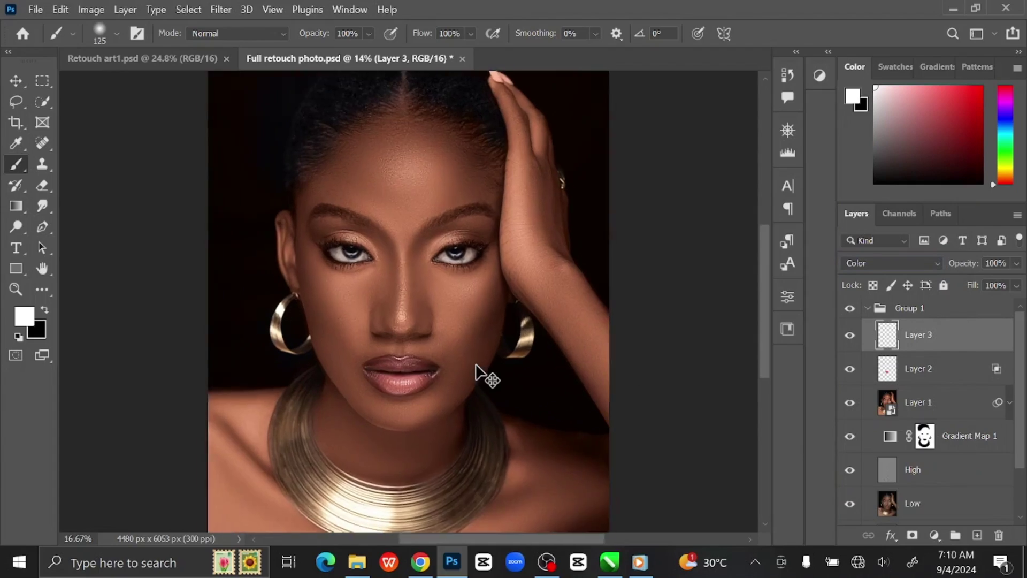
key(ctrl+plus)
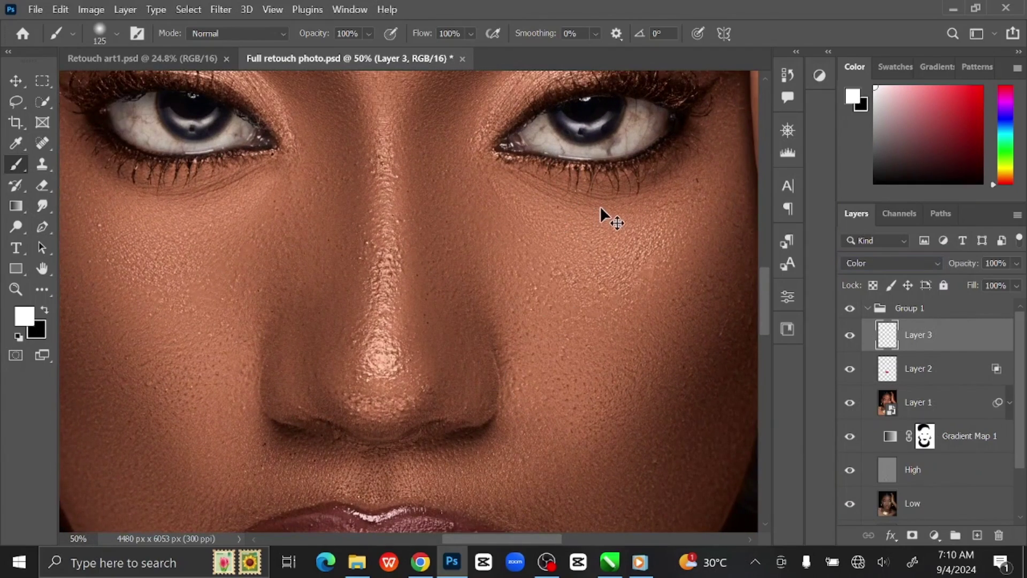
key(ctrl+plus)
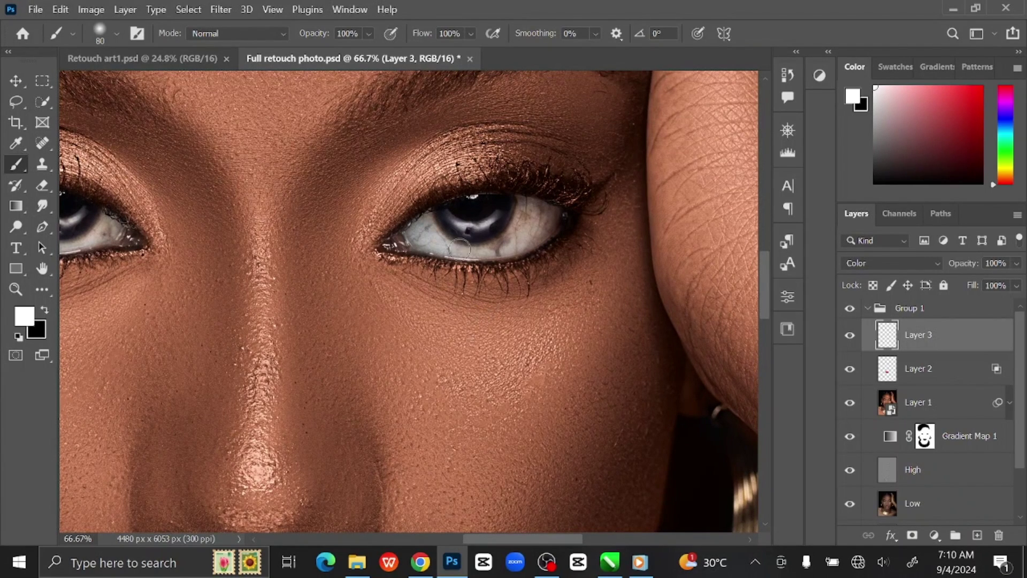
key(bracketright)
drag(548, 219, 519, 211)
key(bracketright)
key(bracketright)
Paint white over the eyeball's white area in the other eye, farther from the raised hand
scroll(569, 274, left, 5)
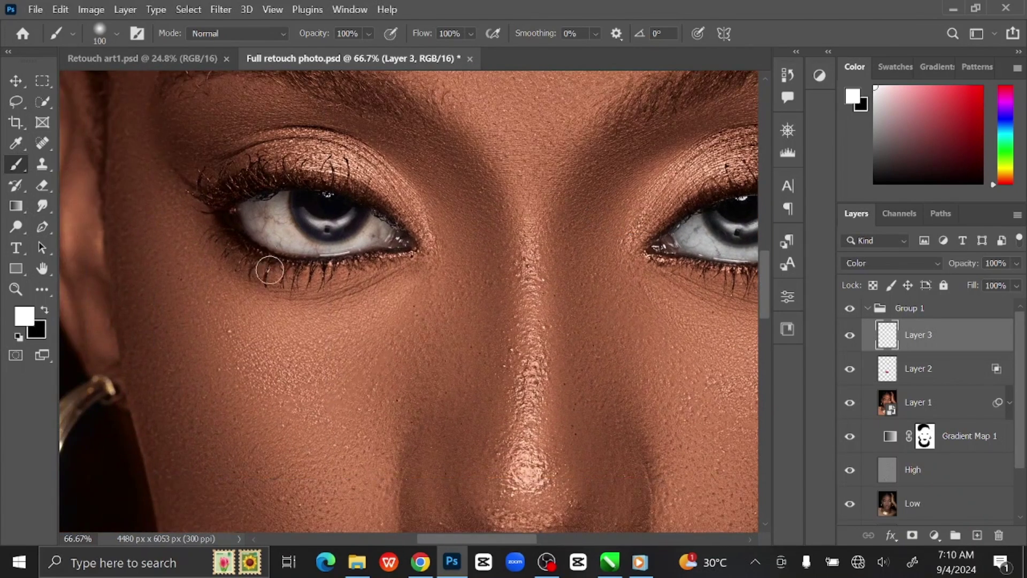
key(bracketleft)
mouse_move(254, 220)
mouse_down()
mouse_move(283, 204)
mouse_move(385, 231)
mouse_move(375, 221)
mouse_move(371, 239)
mouse_move(335, 243)
mouse_move(261, 219)
mouse_up()
key(bracketright)
key(ctrl+0)
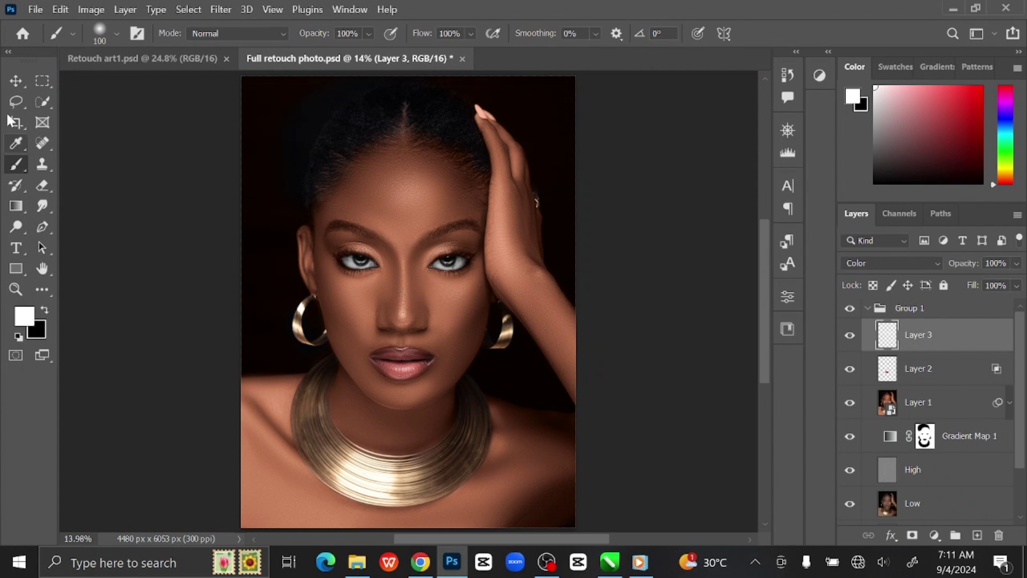
Deselect all layers, collapse Group 1 and toggle its visibility to compare the retouched portrait with the original
click(16, 81)
click(169, 217)
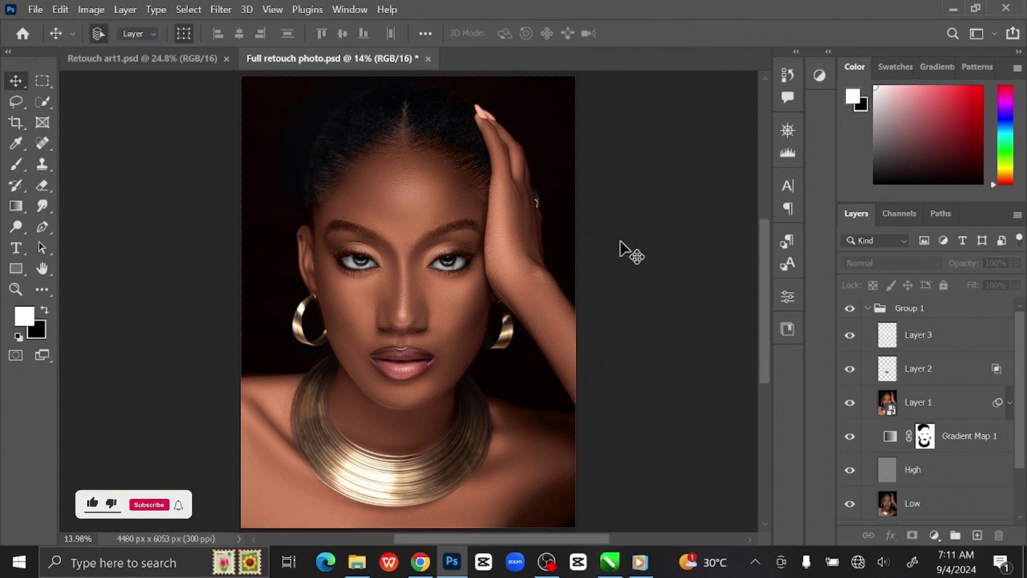
click(867, 309)
click(848, 310)
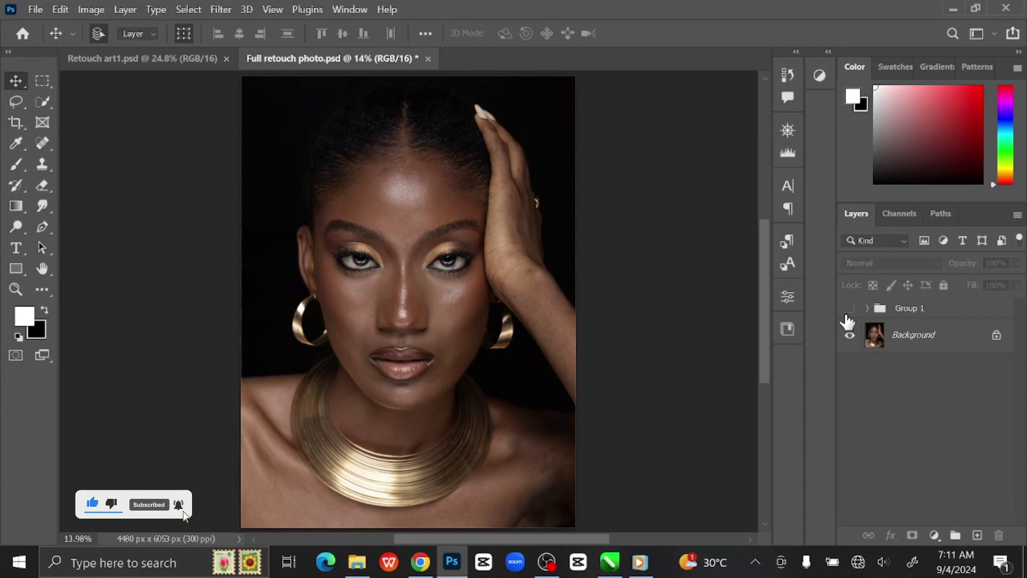
click(850, 308)
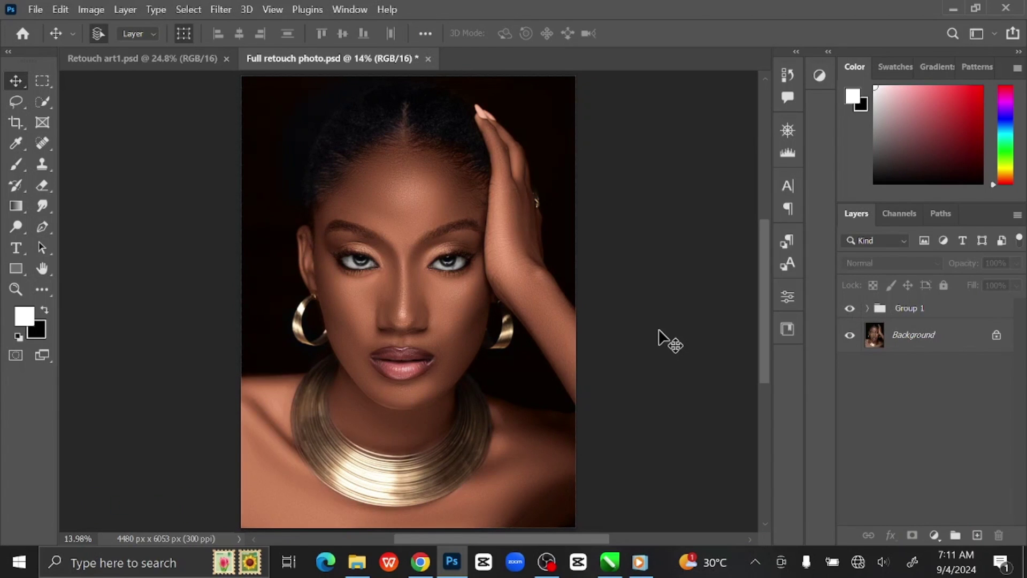